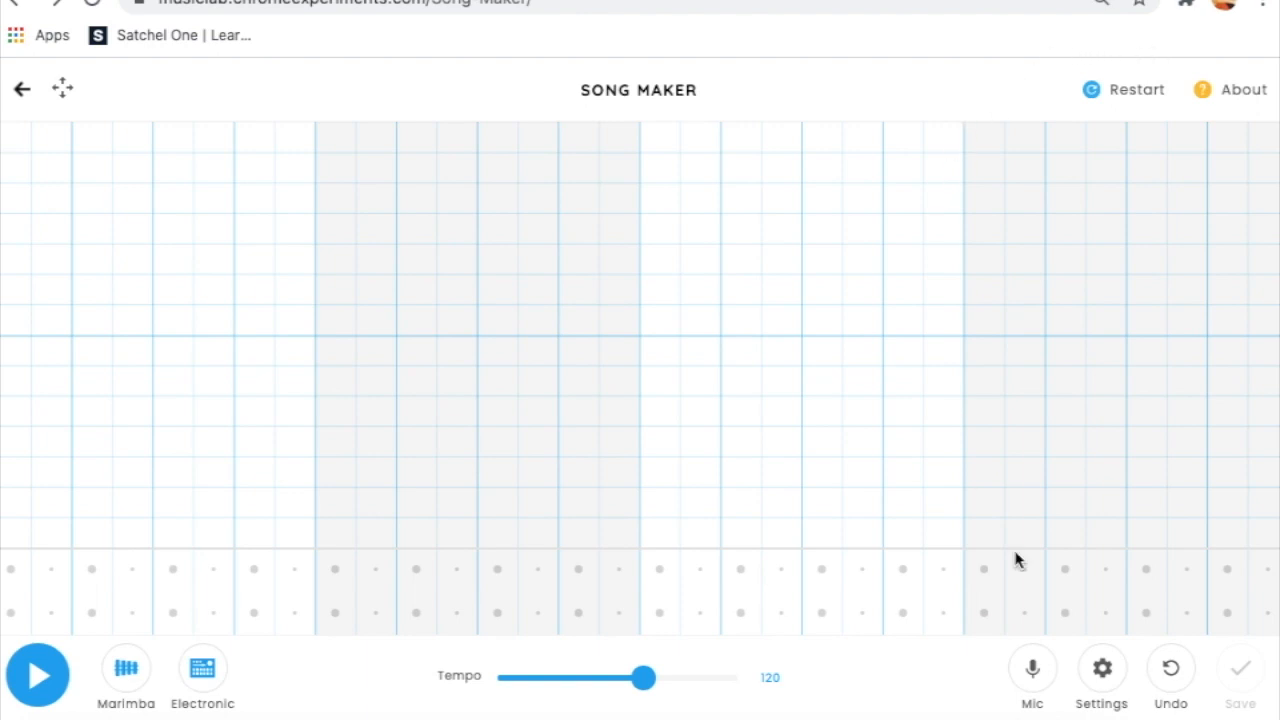
# - Configure the song for a length of 8 bars, starting on Low C with a range of 3 octaves
pyautogui.click(1103, 678)
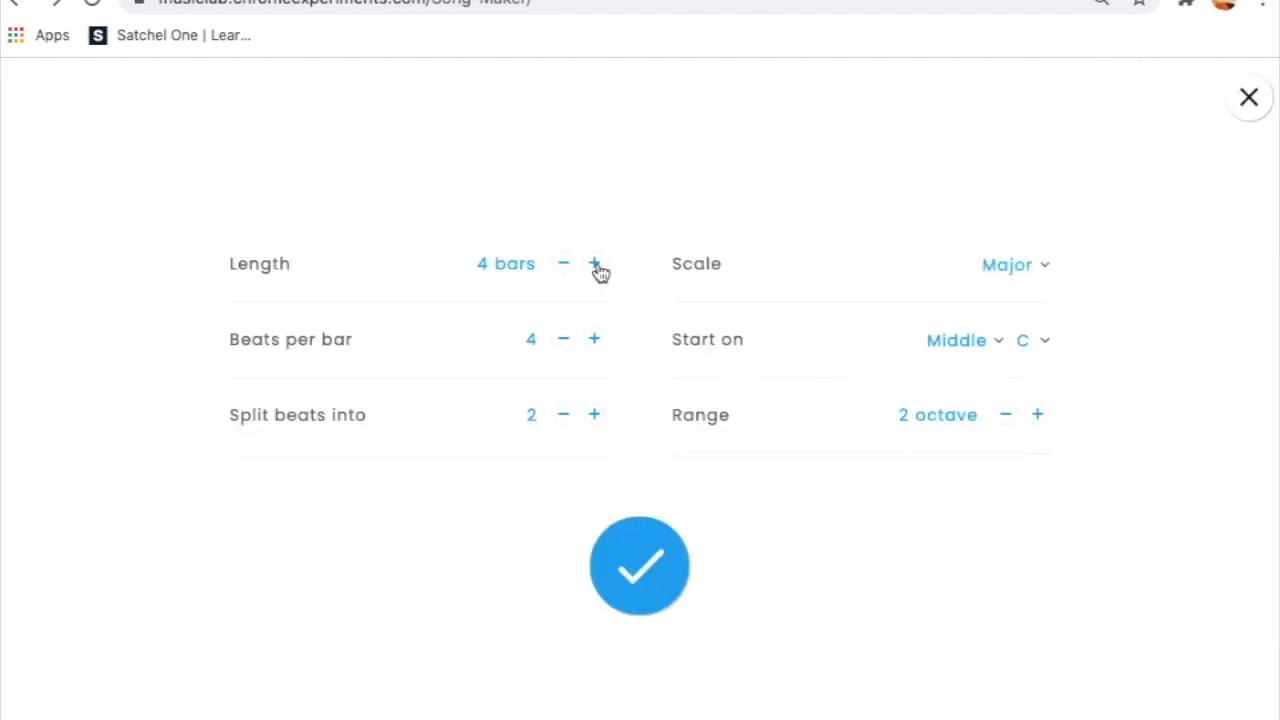
pyautogui.click(596, 268)
pyautogui.click(996, 345)
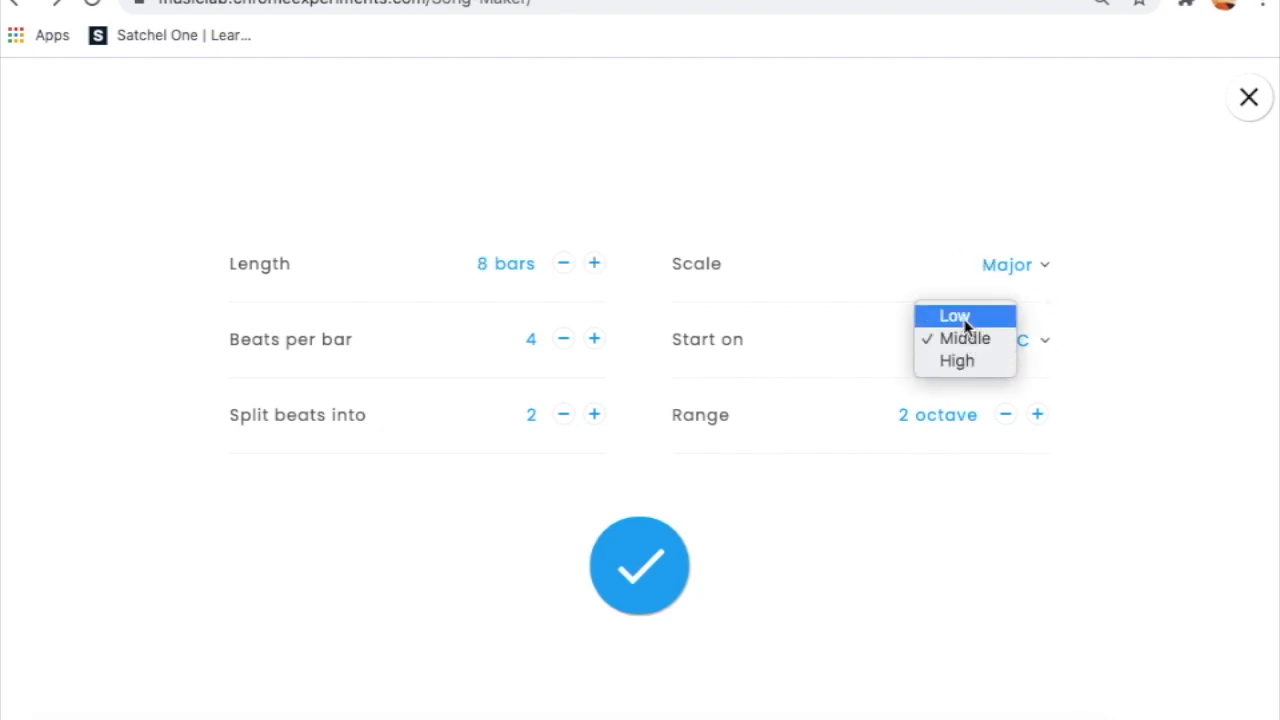
pyautogui.click(960, 314)
pyautogui.click(1040, 420)
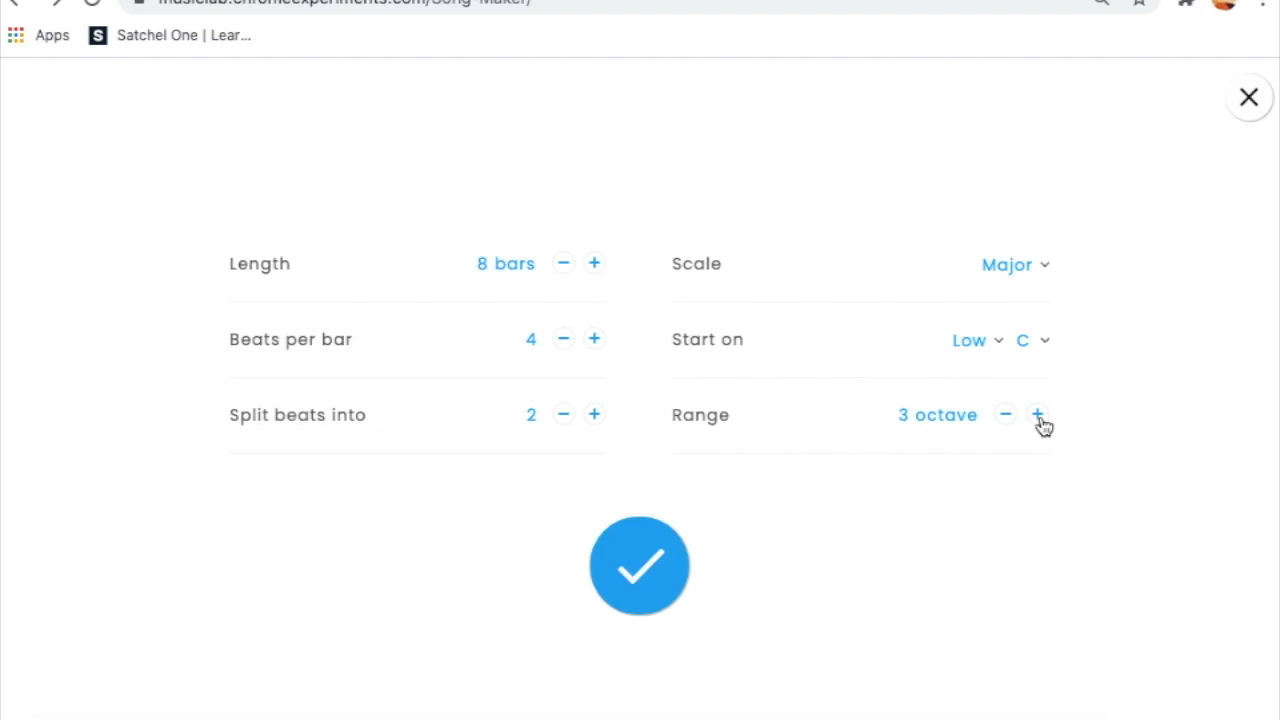
pyautogui.click(639, 586)
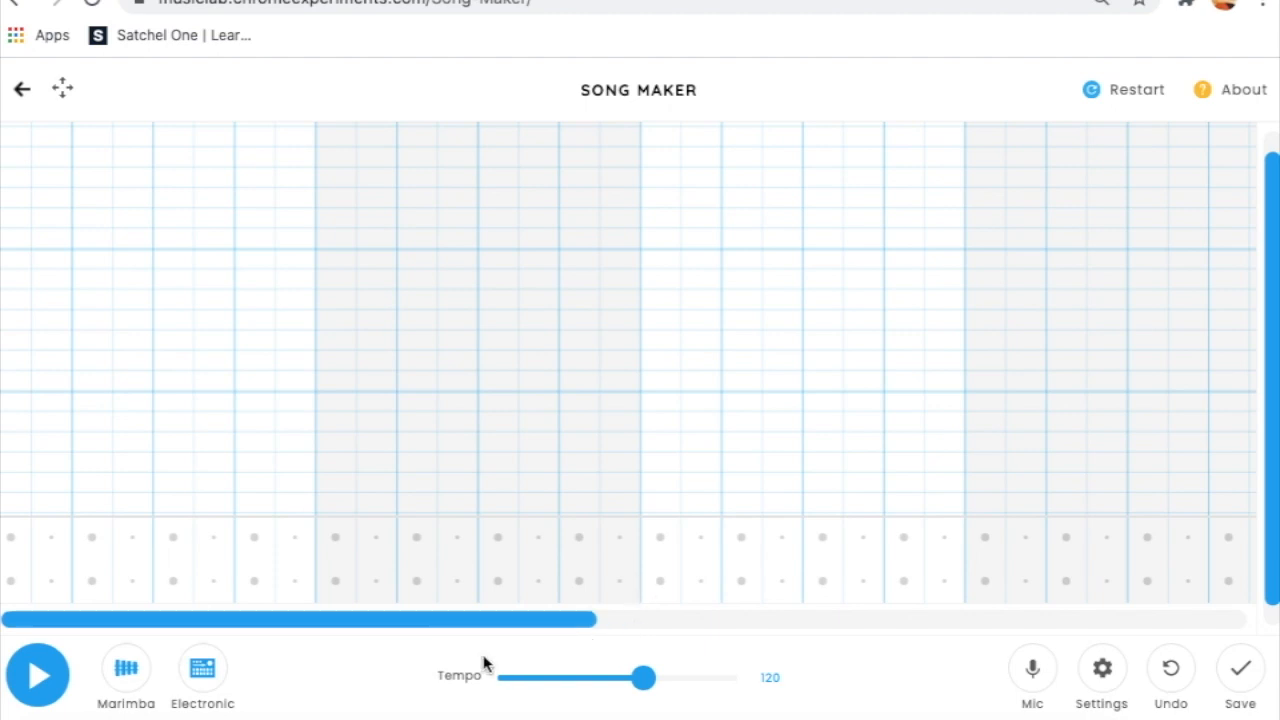
# - Change the melody instrument to Piano
pyautogui.click(131, 679)
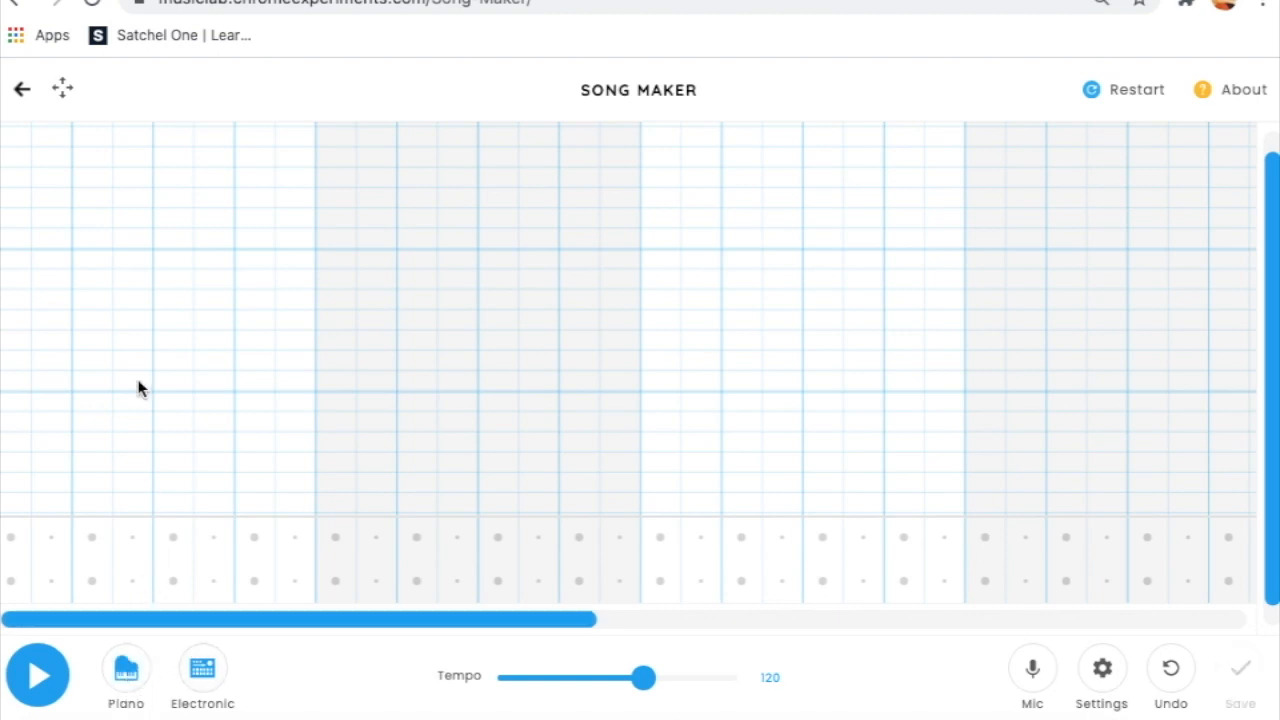
pyautogui.scroll(-1, 138, 388)
pyautogui.hscroll(-1, 138, 388)
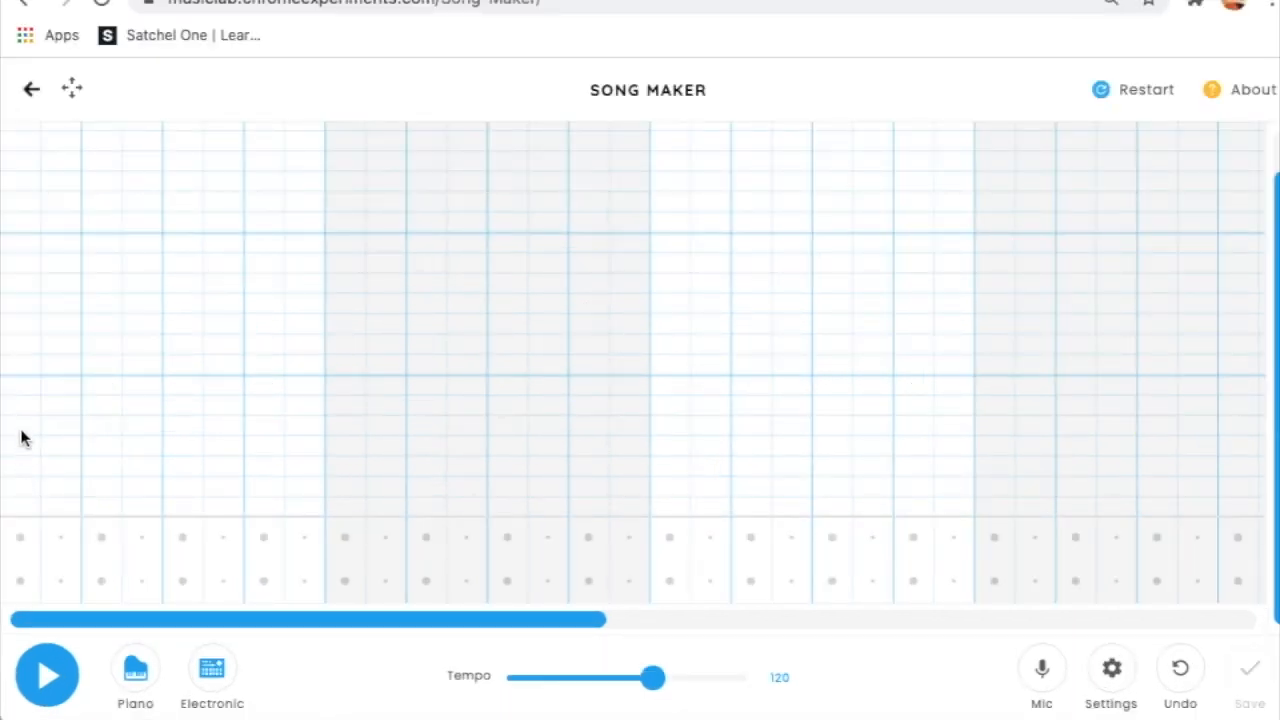
pyautogui.click(20, 507)
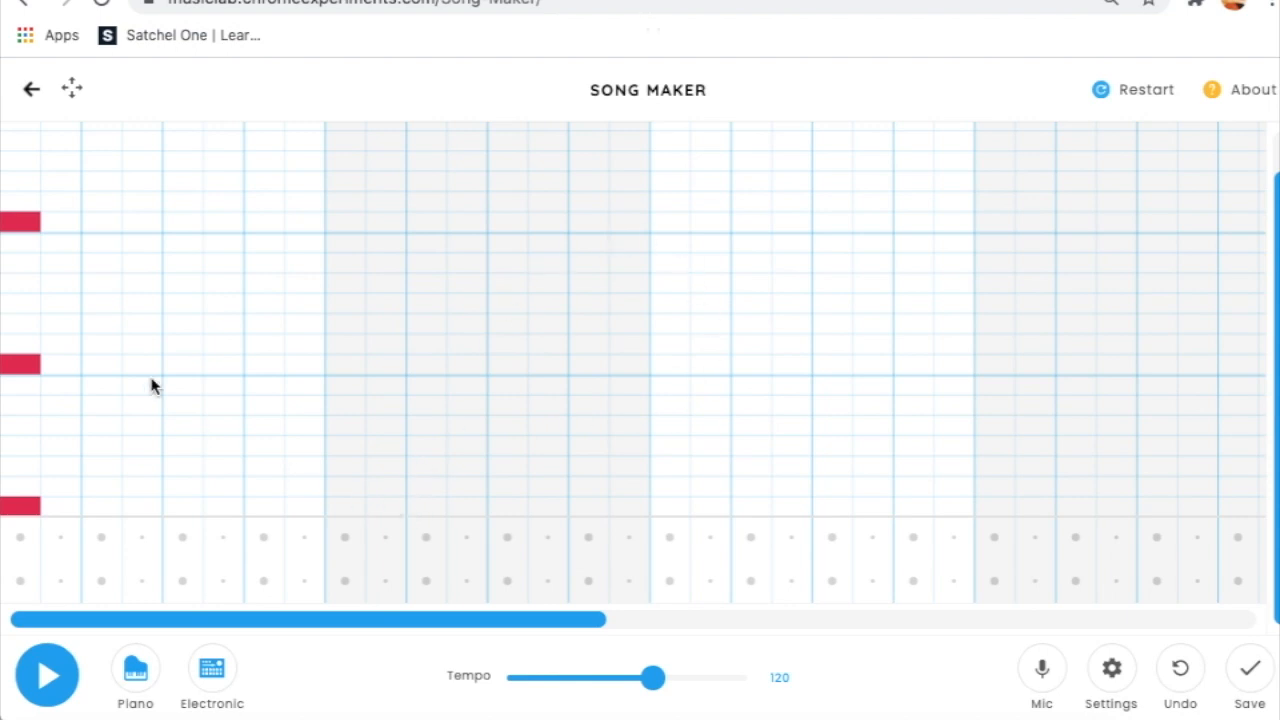
pyautogui.click(28, 229)
pyautogui.click(20, 372)
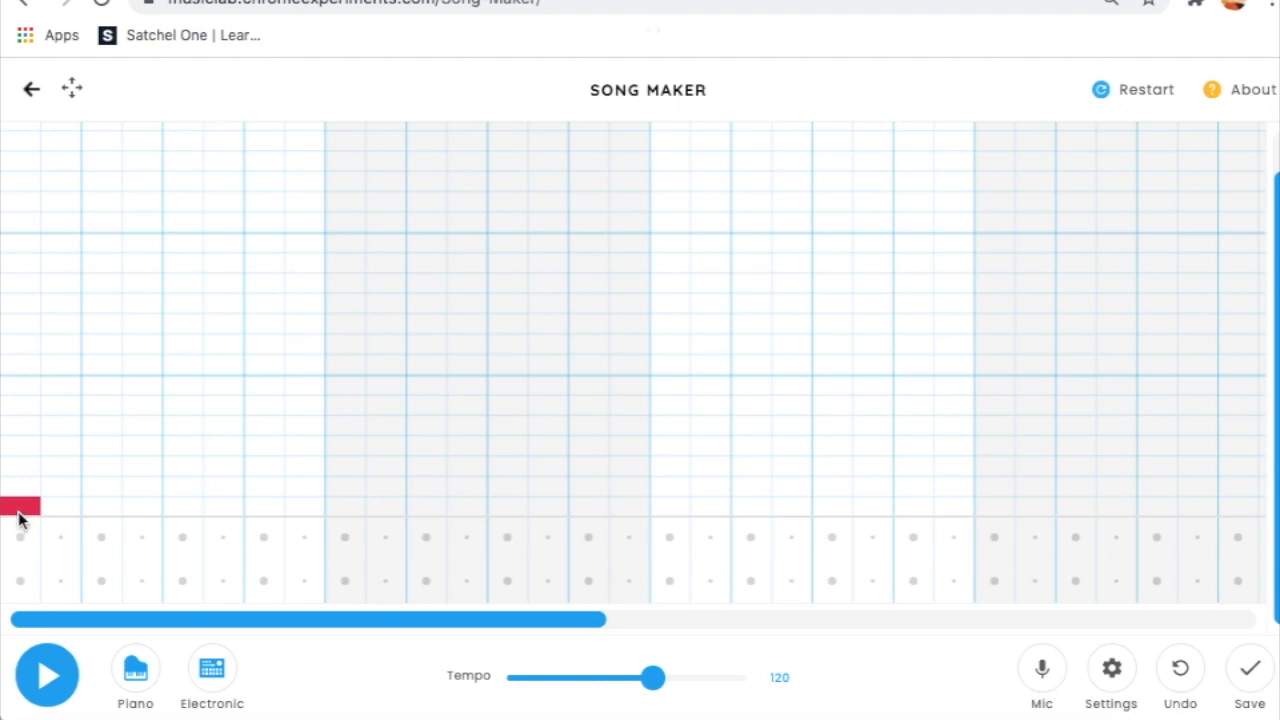
pyautogui.click(20, 507)
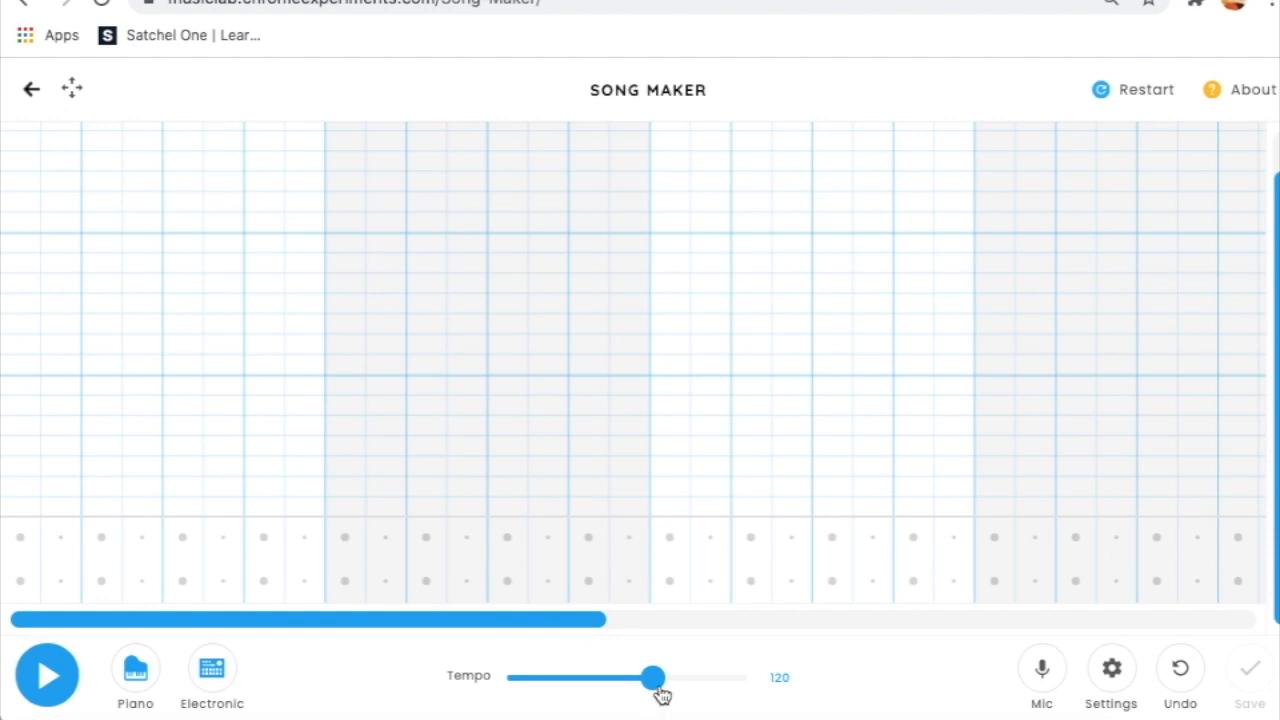
# - Set the tempo to 208 and enter the melody's first two bars: repeated middle-octave A notes followed by D, F and A
pyautogui.moveTo(658, 688); pyautogui.dragTo(718, 681)
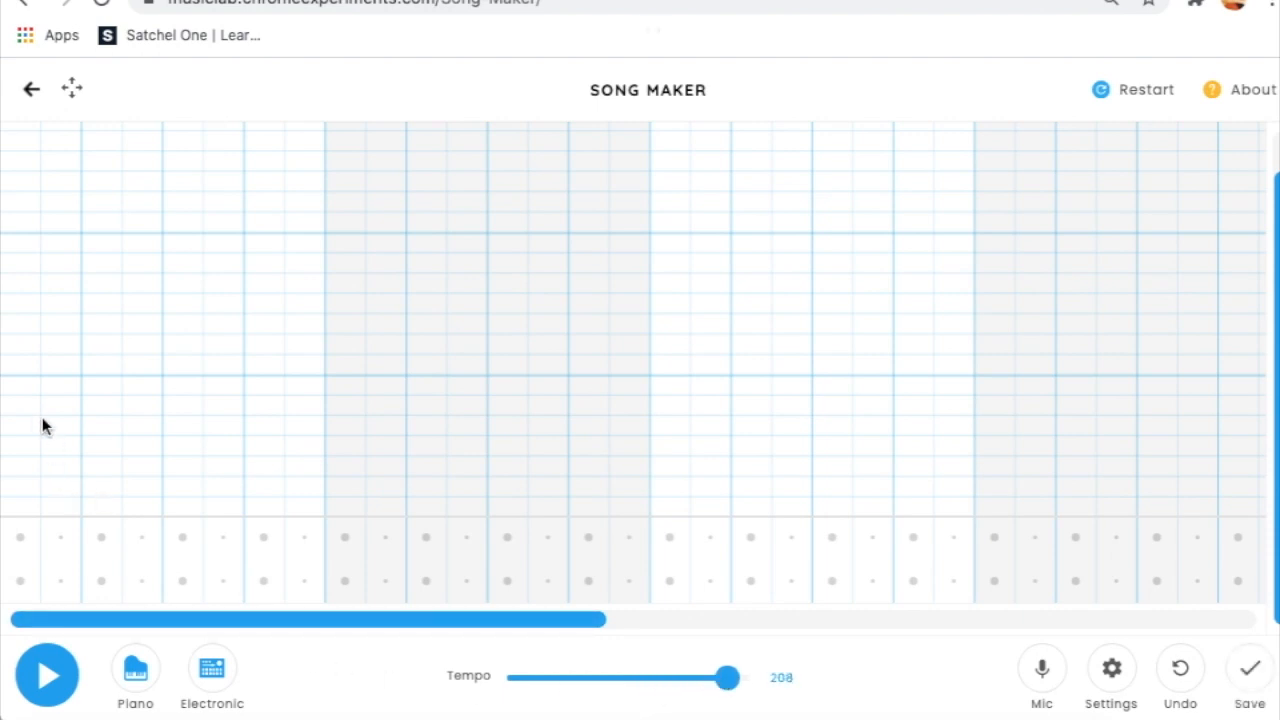
pyautogui.click(23, 268)
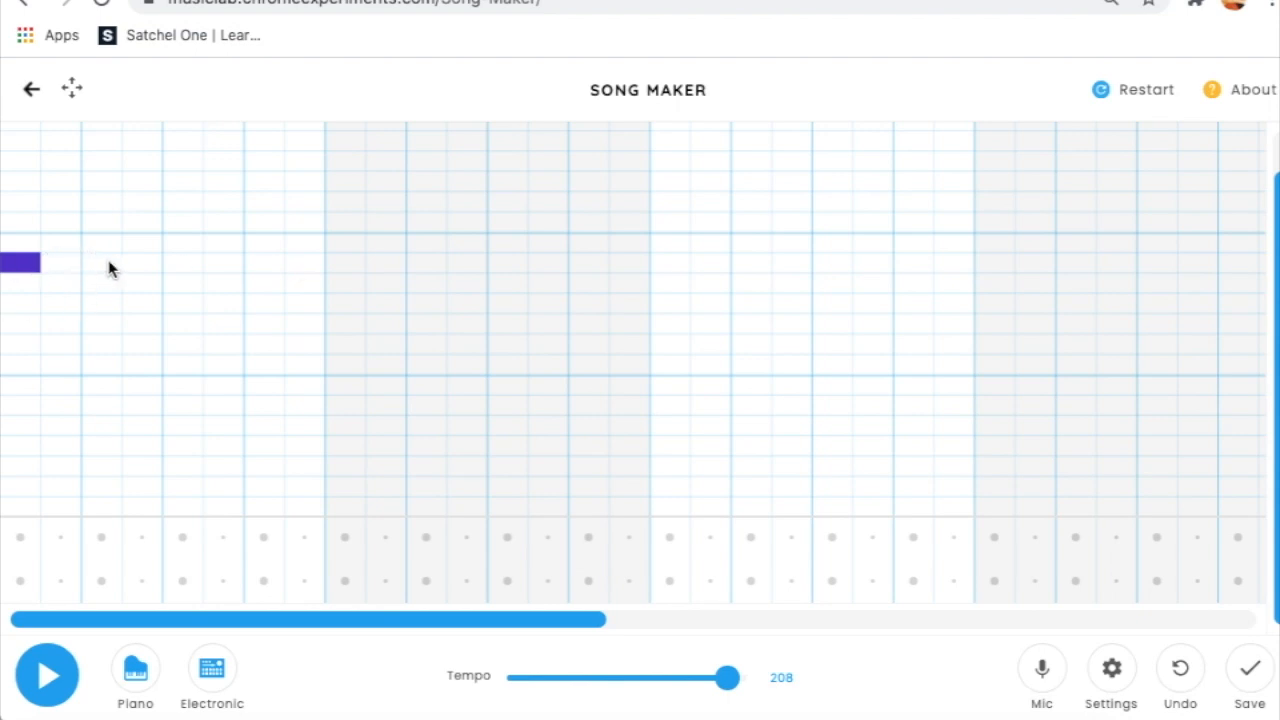
pyautogui.moveTo(110, 268); pyautogui.dragTo(153, 268)
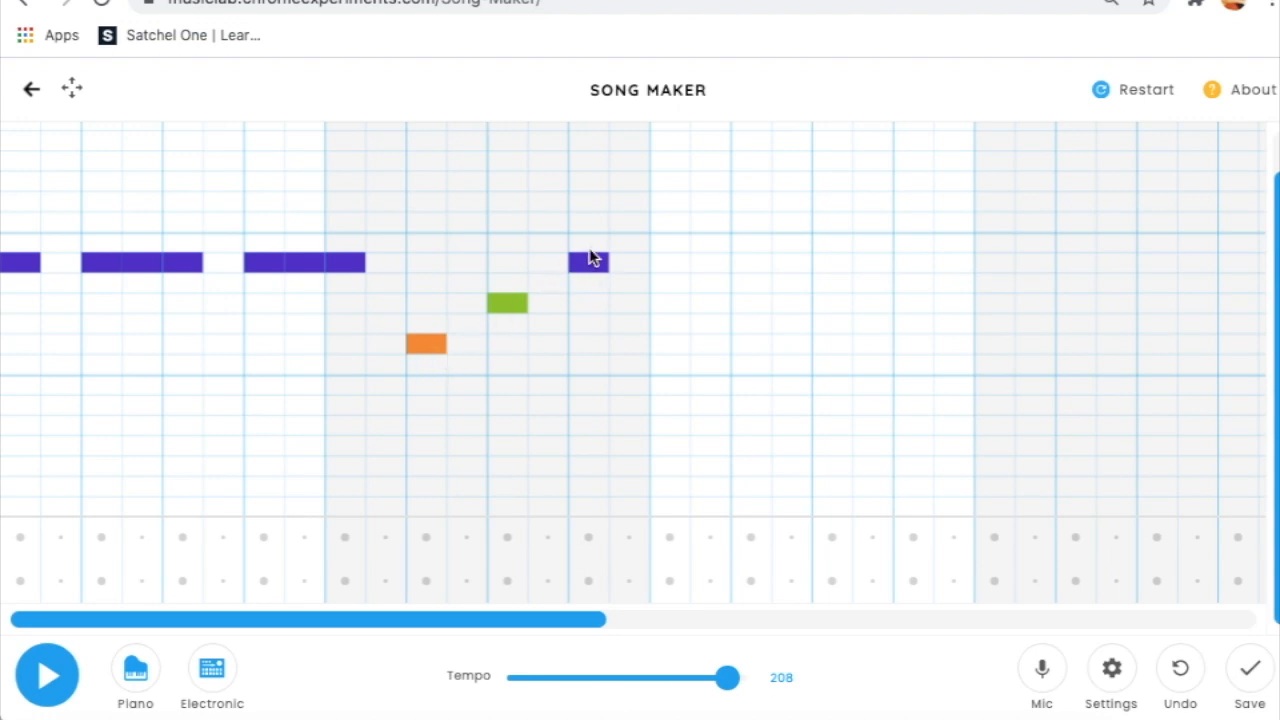
# - Add bars 3 and 4 of the melody, repeating G in the opening rhythm and following it with C, E and G
pyautogui.click(672, 284)
pyautogui.click(752, 284)
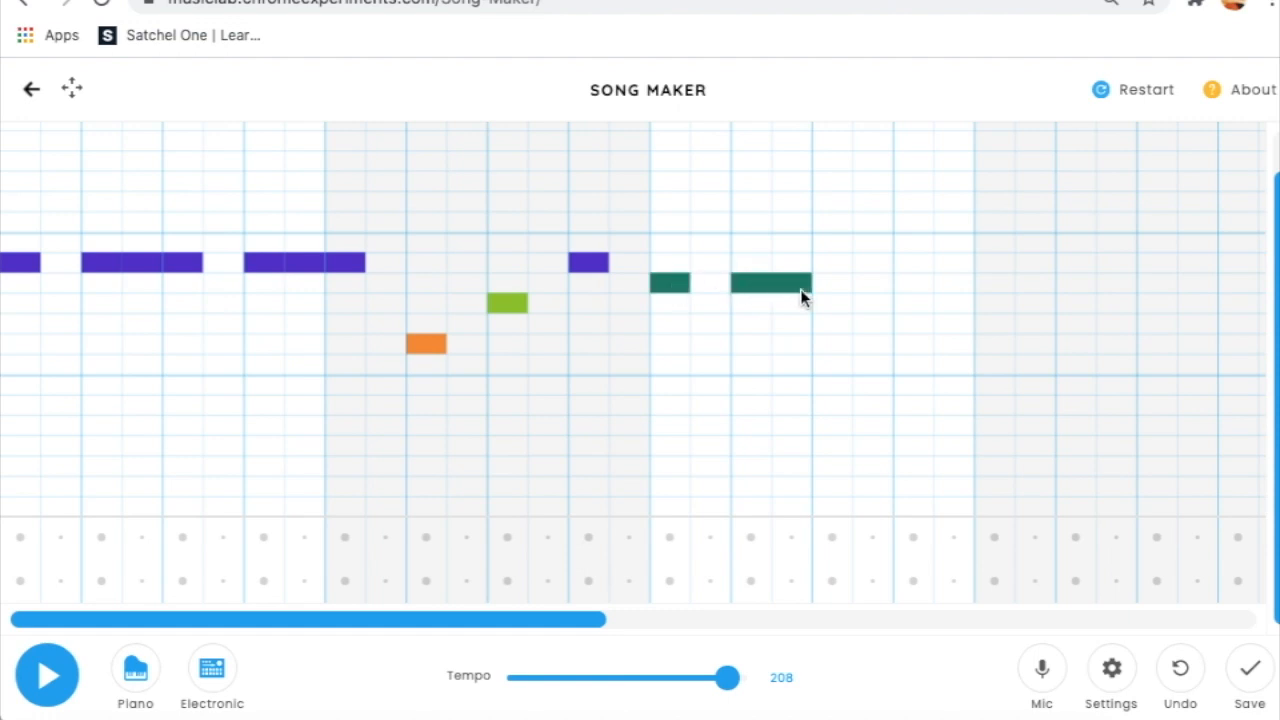
pyautogui.click(832, 283)
pyautogui.click(918, 283)
pyautogui.click(960, 284)
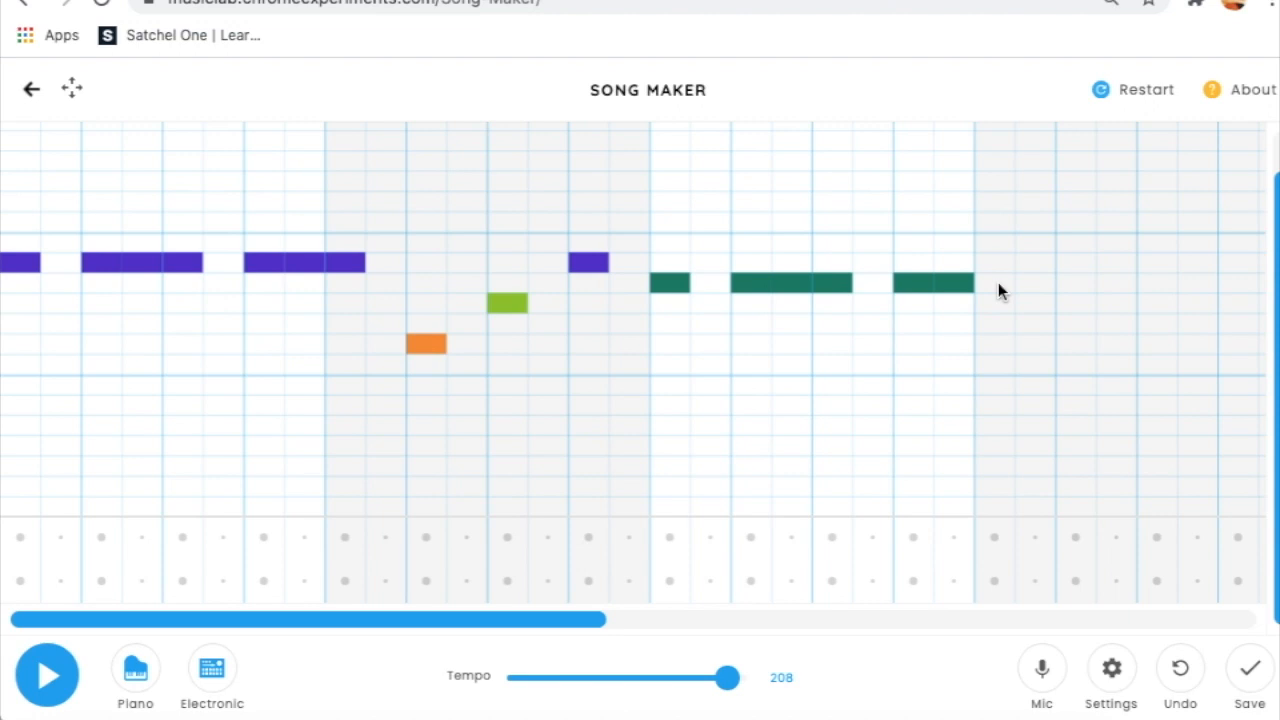
pyautogui.click(998, 284)
pyautogui.click(1083, 366)
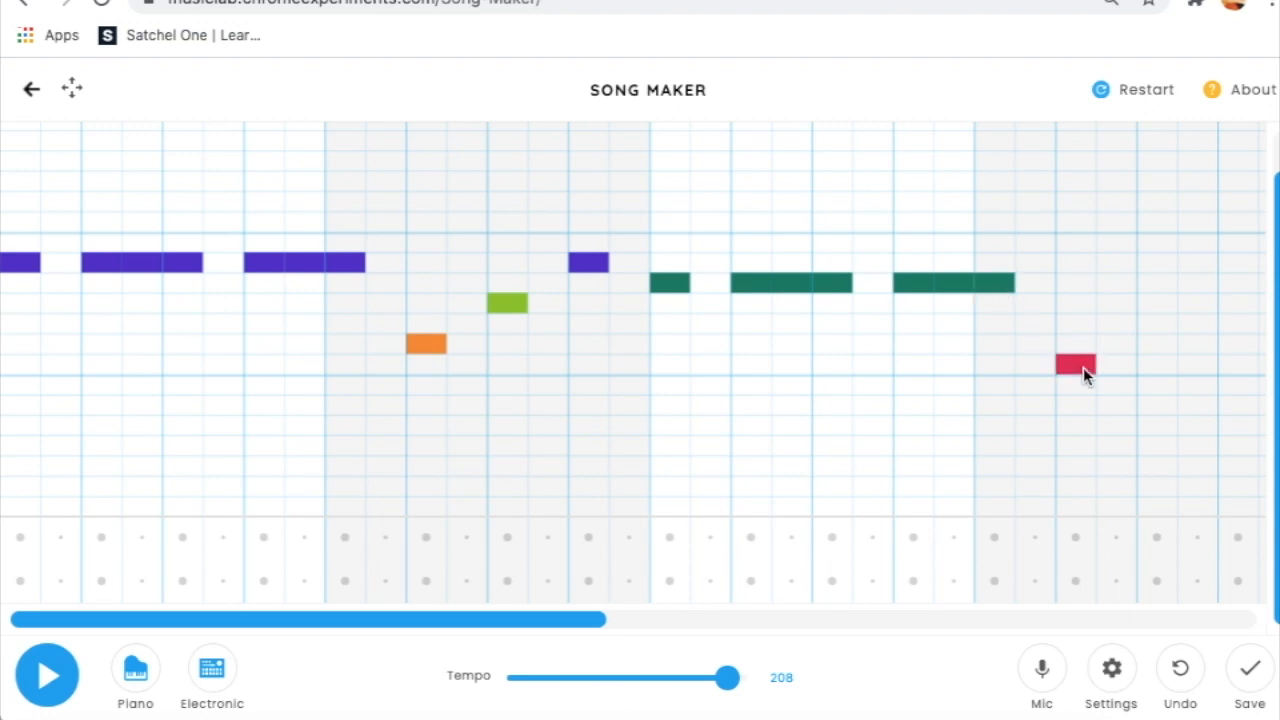
pyautogui.click(1158, 326)
pyautogui.click(1236, 285)
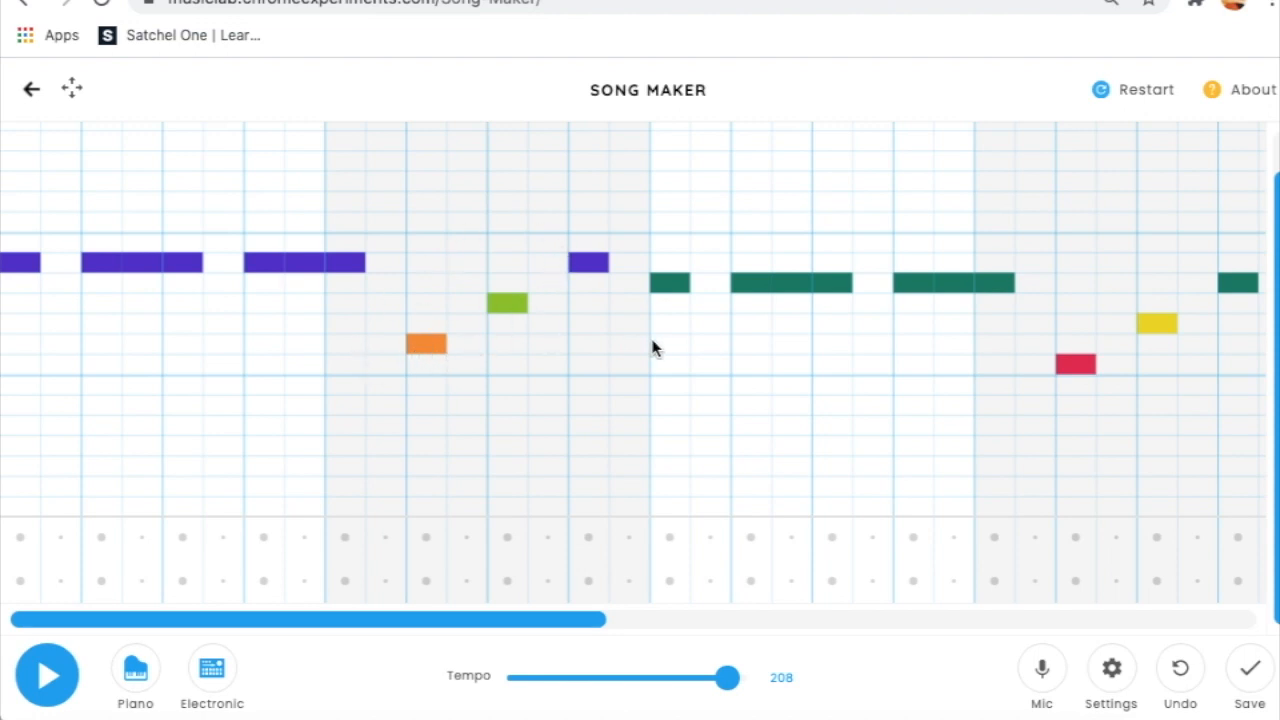
# - Add bars 5 and 6 of the melody: repeated A notes in the opening rhythm, rising through B and C to D
pyautogui.hscroll(1, 652, 348)
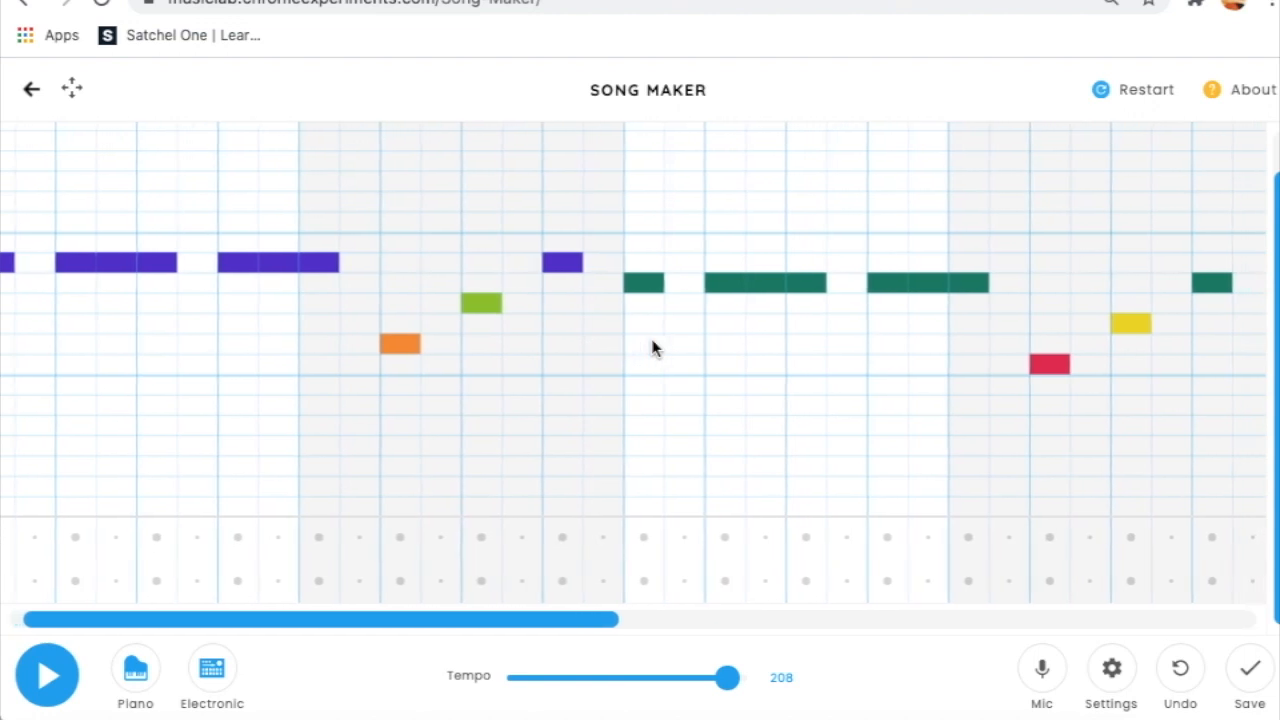
pyautogui.hscroll(-1, 652, 348)
pyautogui.scroll(-1, 652, 348)
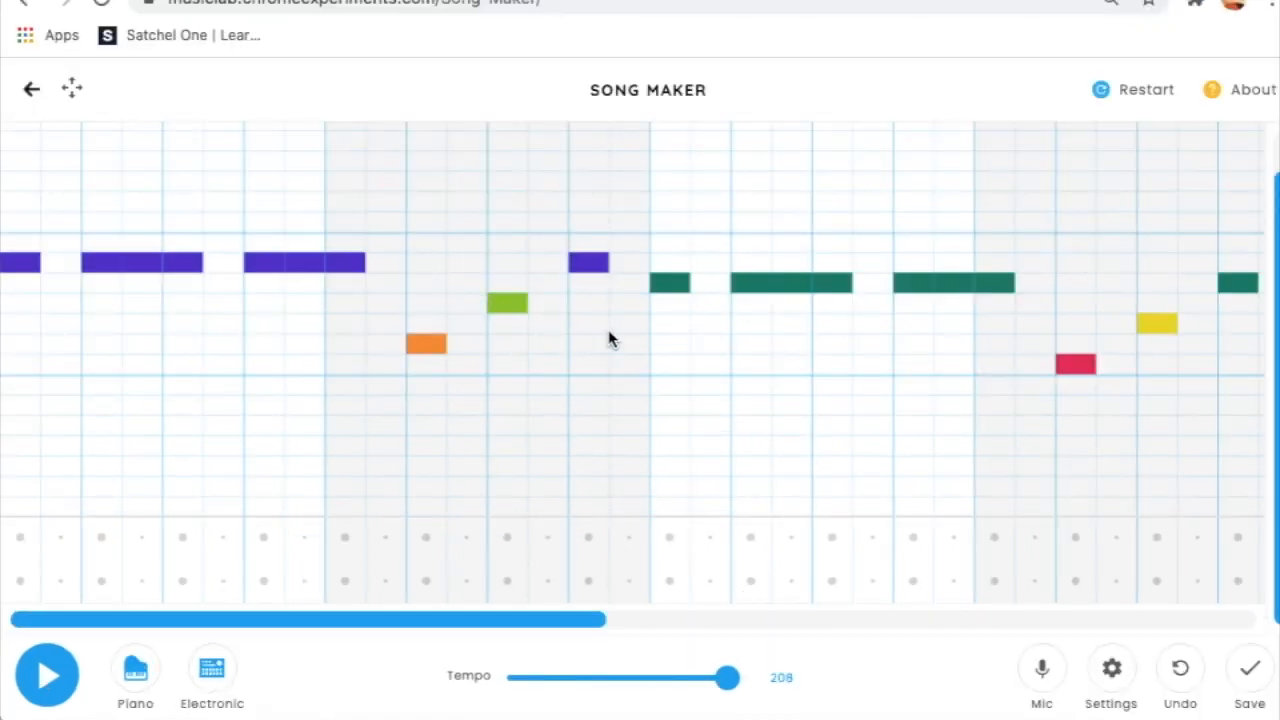
pyautogui.hscroll(5, 620, 340)
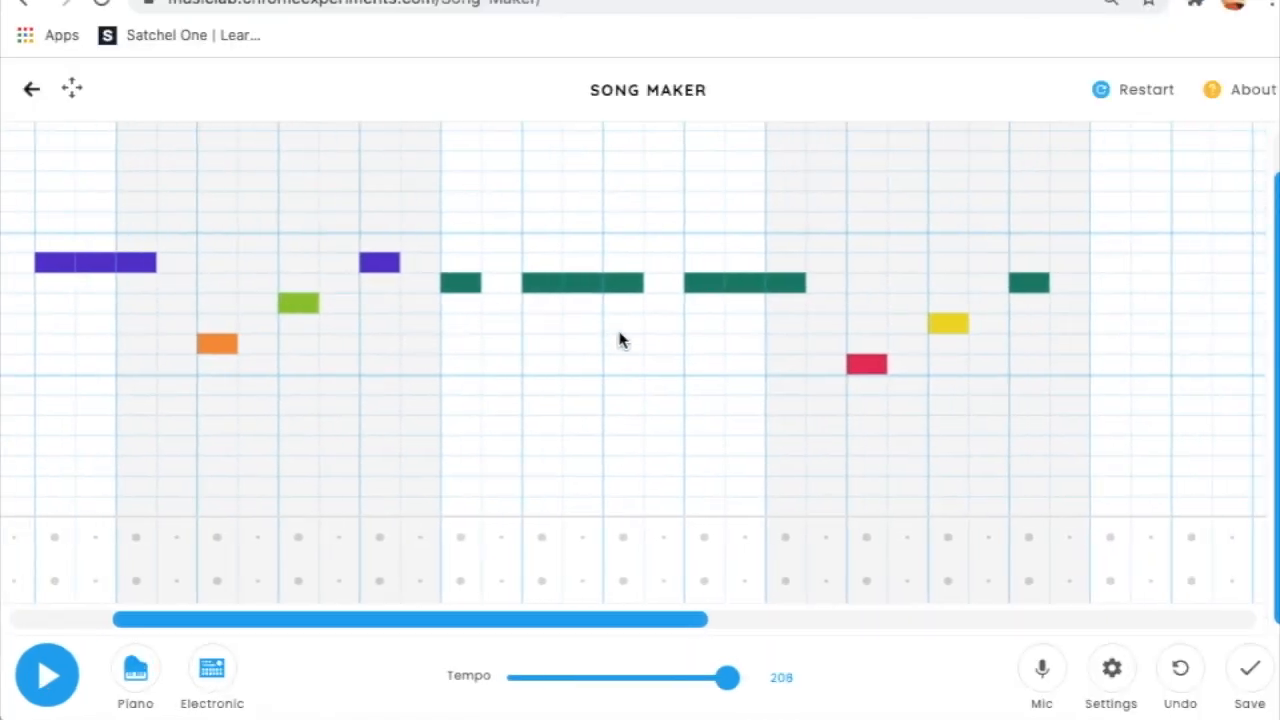
pyautogui.hscroll(10, 620, 340)
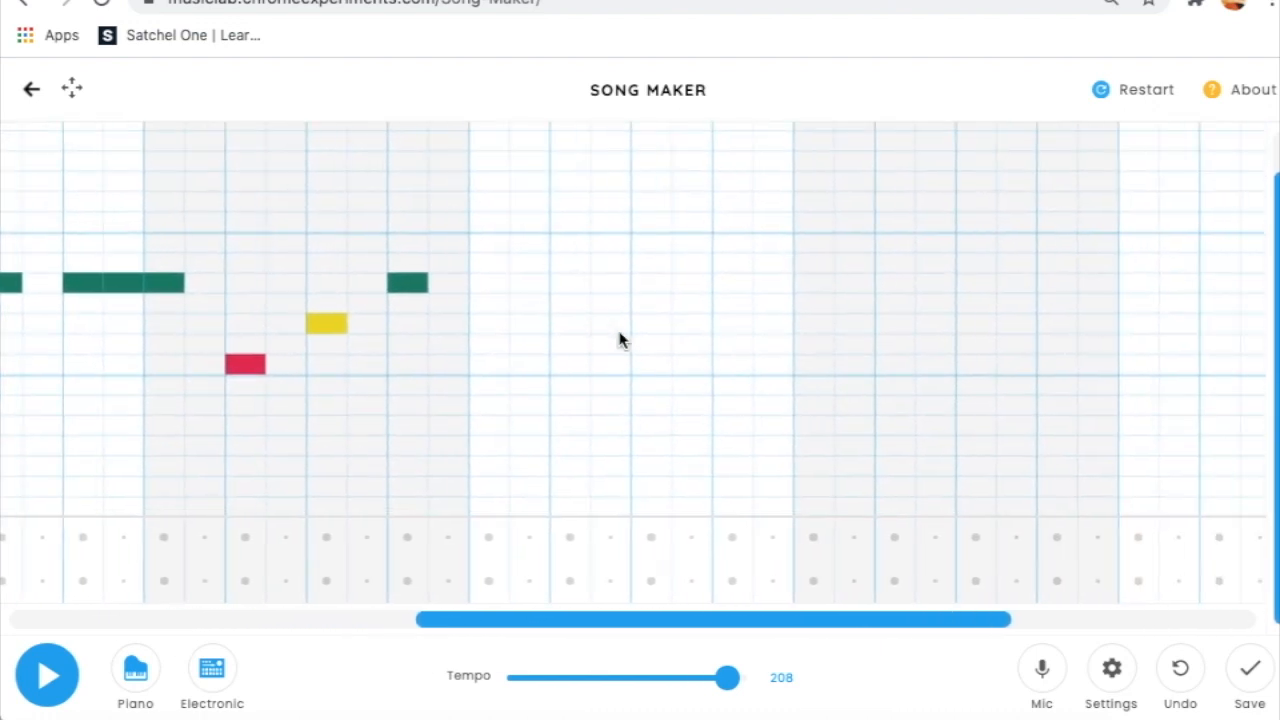
pyautogui.hscroll(2, 620, 340)
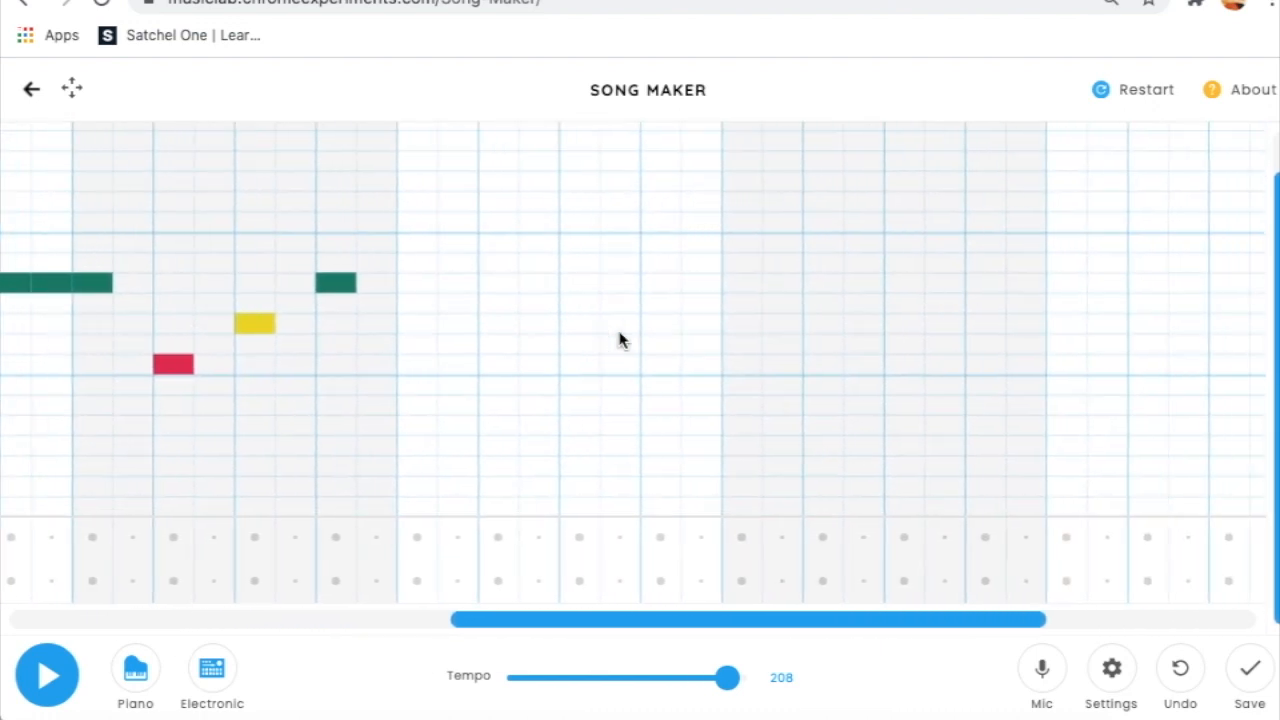
pyautogui.click(405, 263)
pyautogui.click(487, 262)
pyautogui.moveTo(530, 263); pyautogui.dragTo(690, 263)
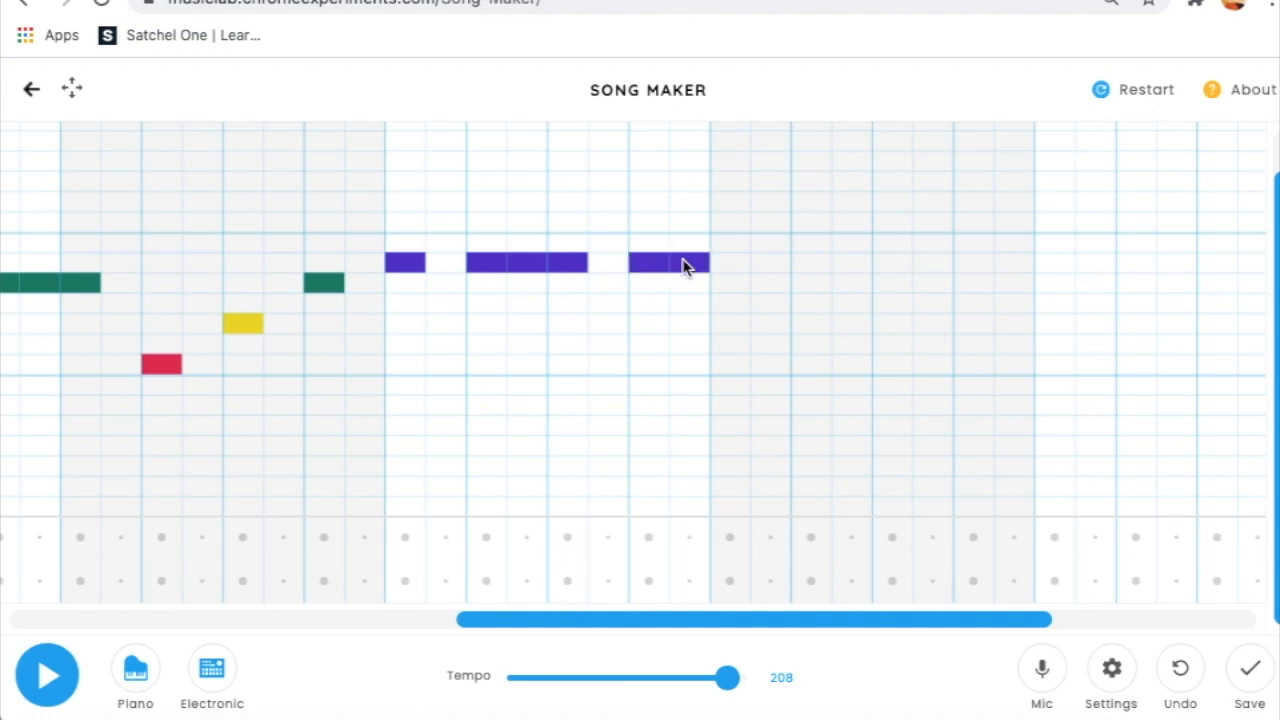
pyautogui.click(734, 264)
pyautogui.click(812, 245)
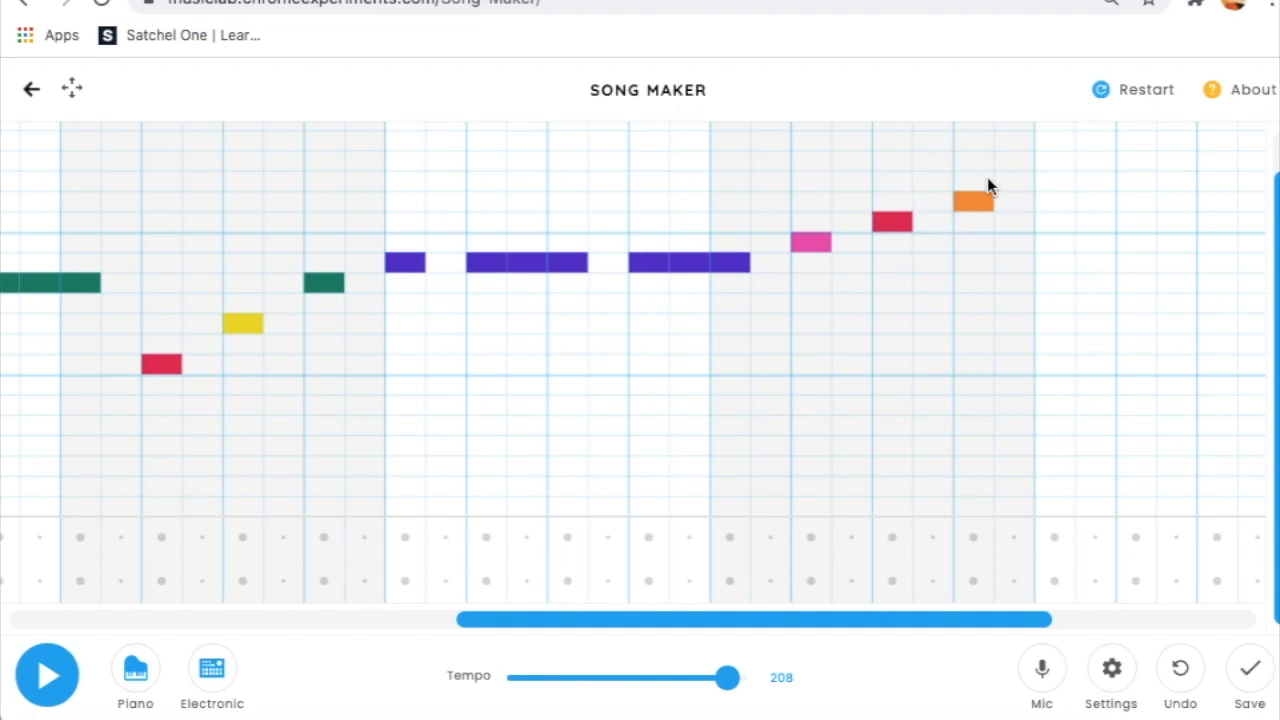
# - Complete the melody in bars 7 and 8 with C, A, G and E on the beats, ending on two D notes
pyautogui.hscroll(3, 1062, 287)
pyautogui.hscroll(5, 1062, 287)
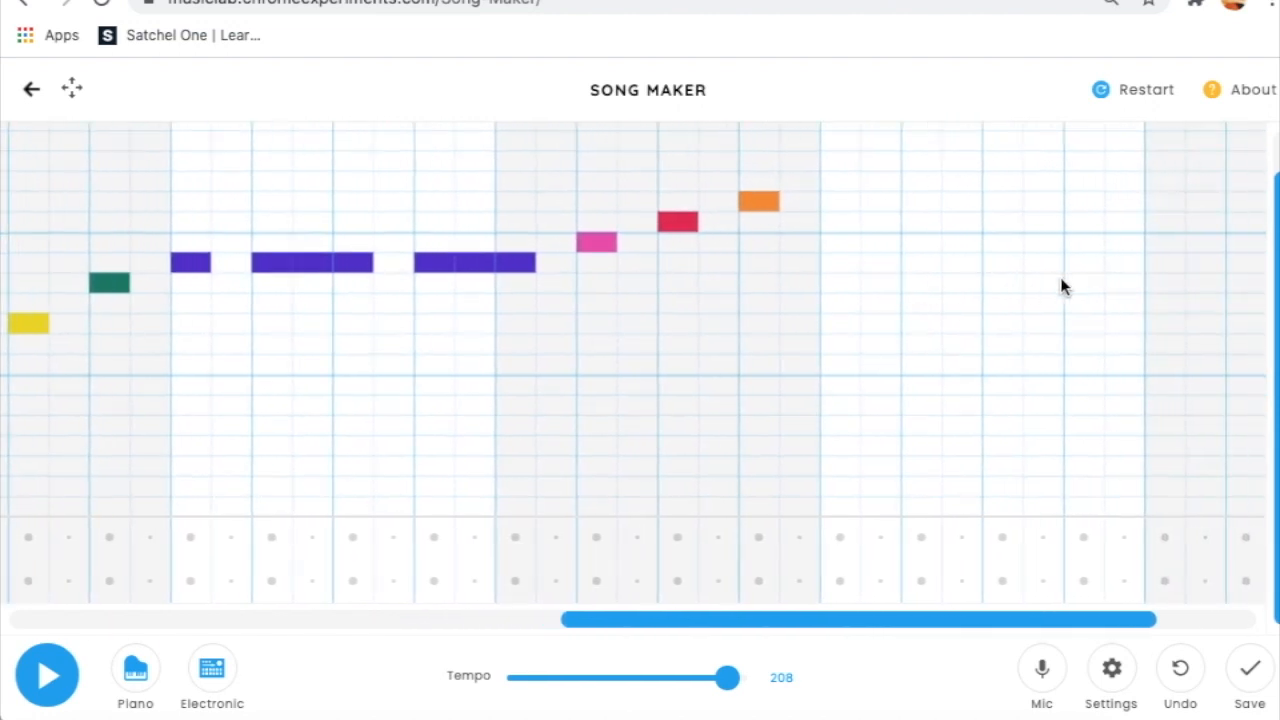
pyautogui.click(759, 222)
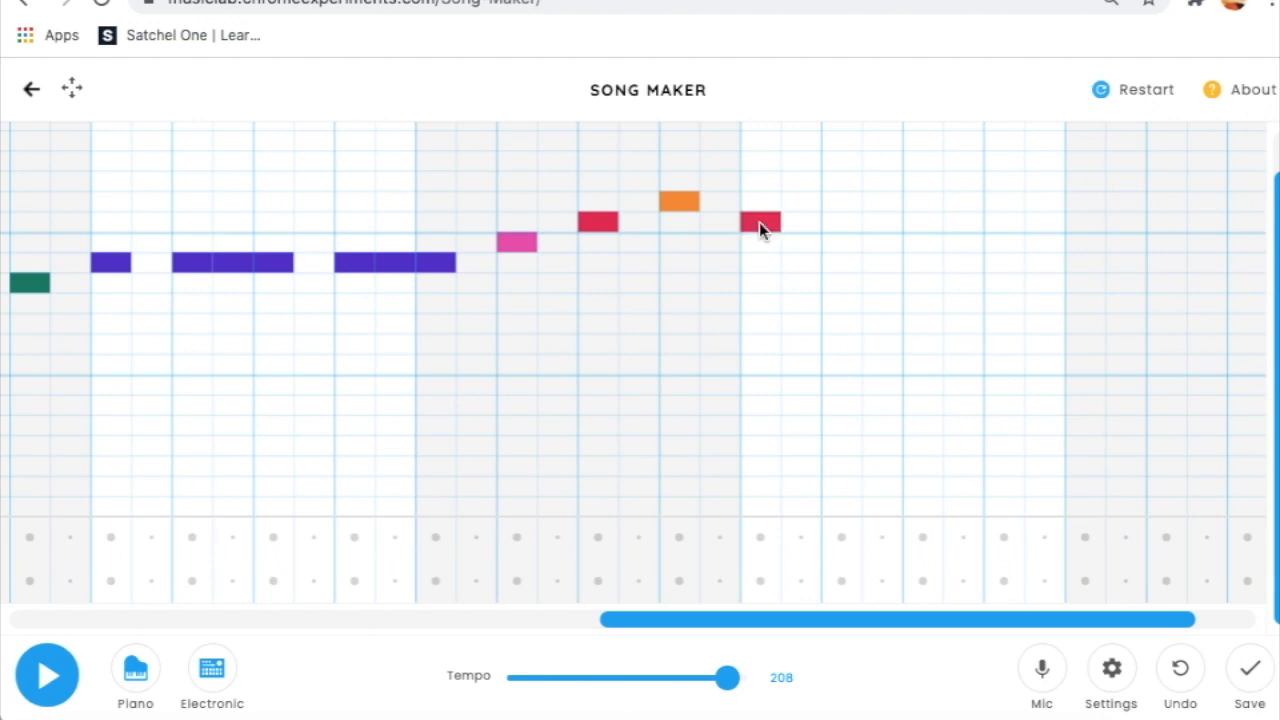
pyautogui.click(843, 264)
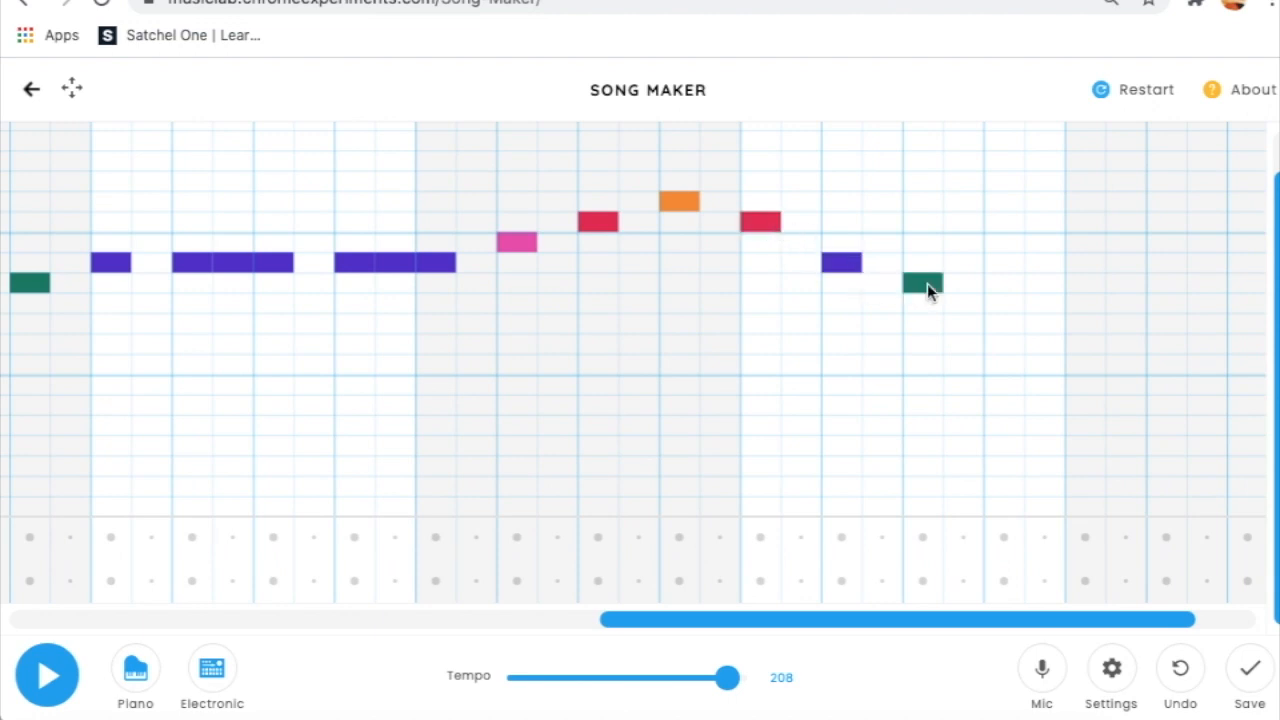
pyautogui.click(1000, 320)
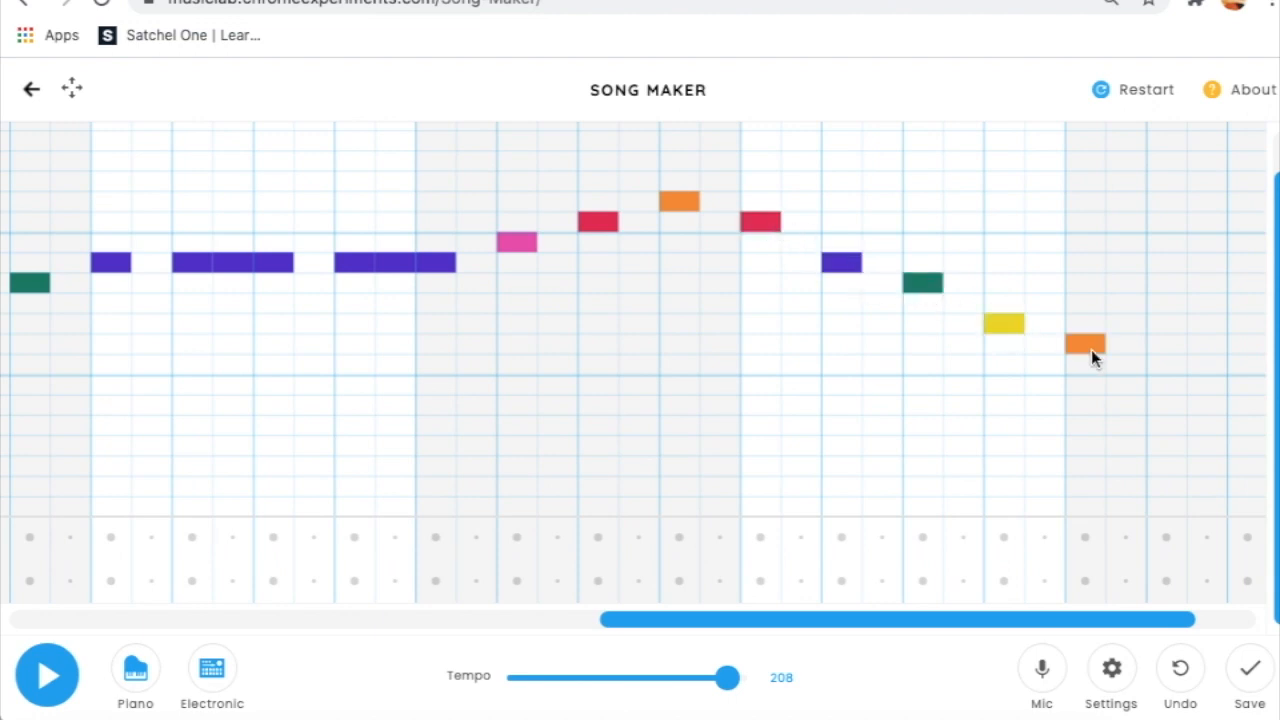
pyautogui.hscroll(3, 1091, 349)
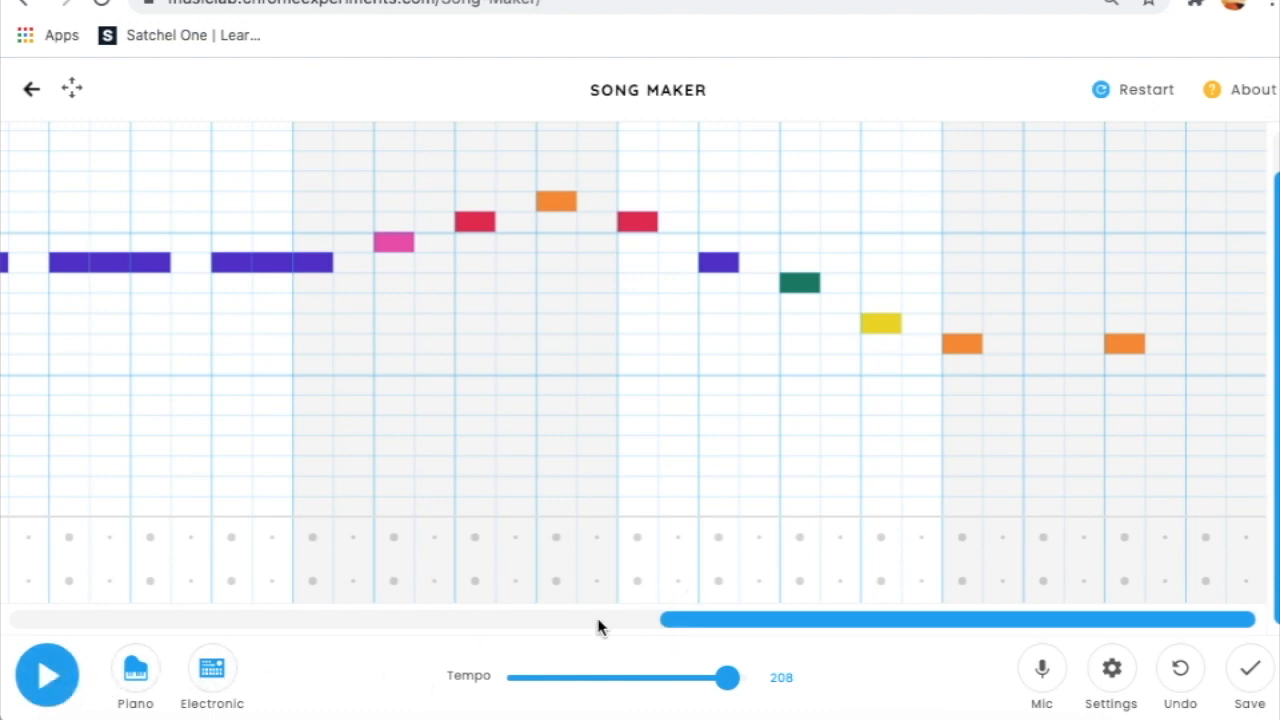
# - Set the tempo to 223 and play the melody through from the first bar
pyautogui.moveTo(733, 687)
pyautogui.mouseDown()
pyautogui.moveTo(752, 689)
pyautogui.moveTo(727, 689)
pyautogui.mouseUp()
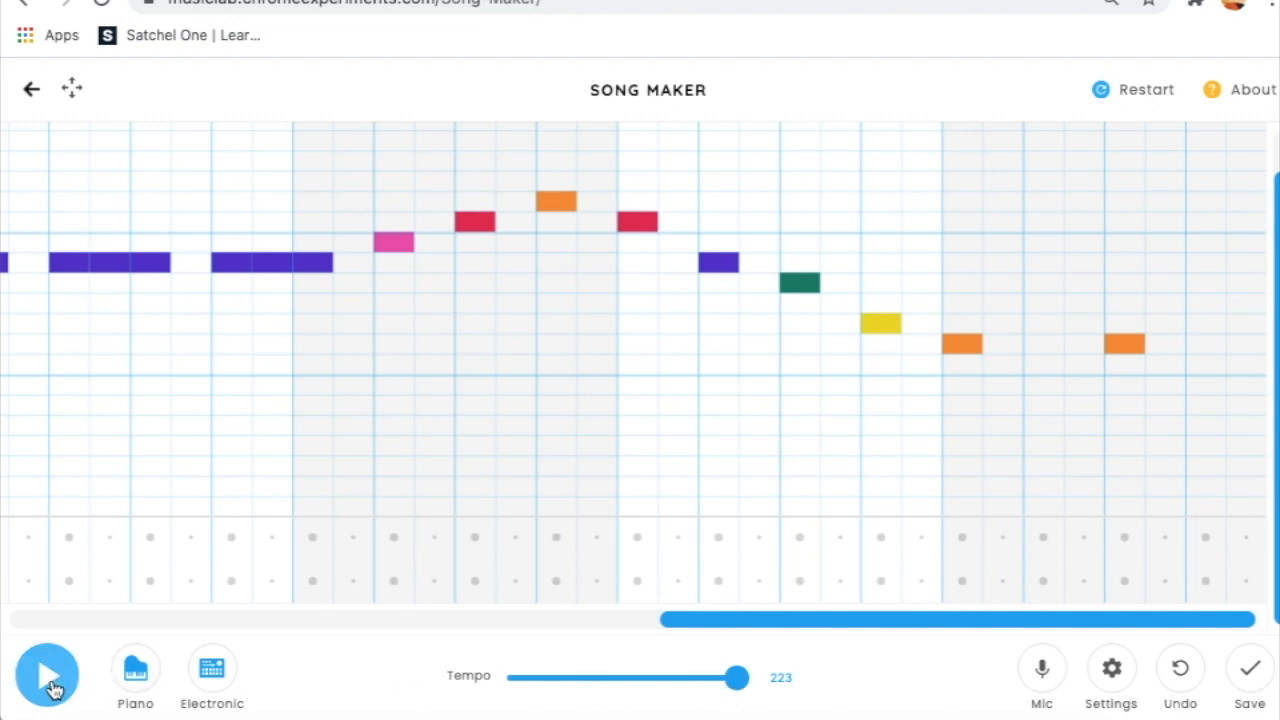
pyautogui.click(606, 620)
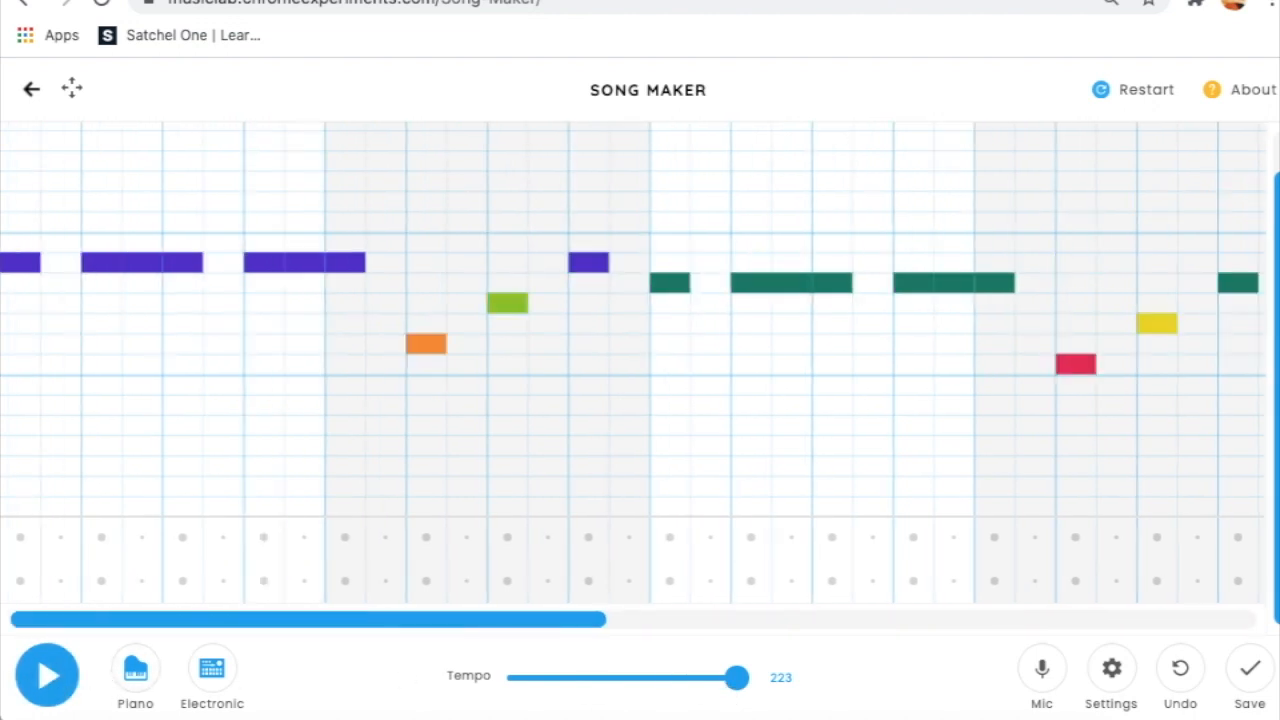
pyautogui.click(55, 688)
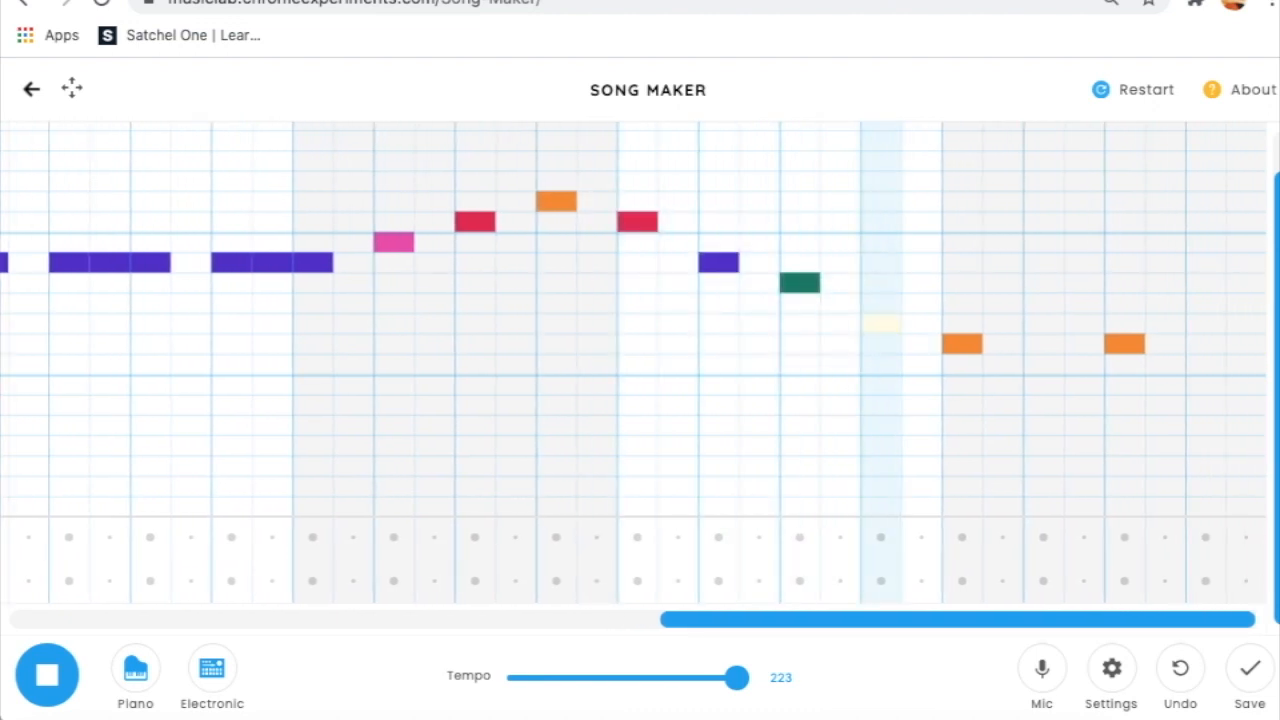
pyautogui.click(46, 680)
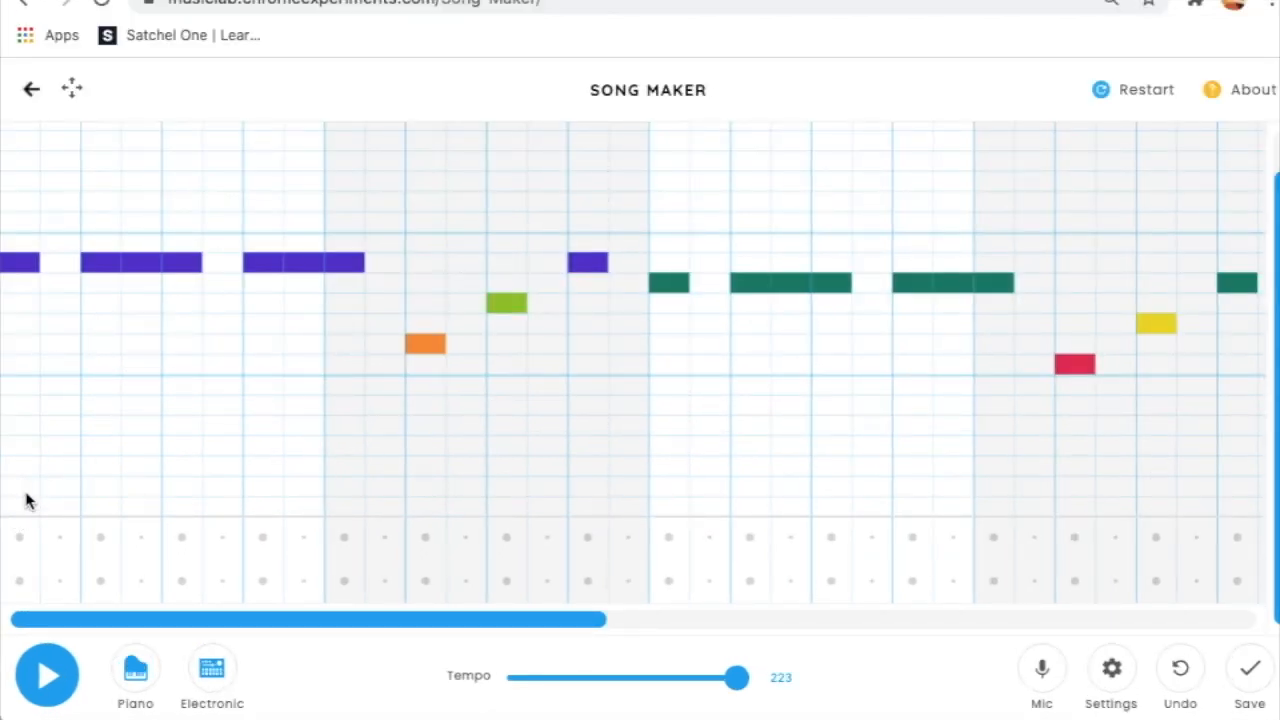
# - Add bass notes on beats 1 and 3, using the lowest D in bars 1–2 and the lowest C in bars 3–4
pyautogui.click(20, 489)
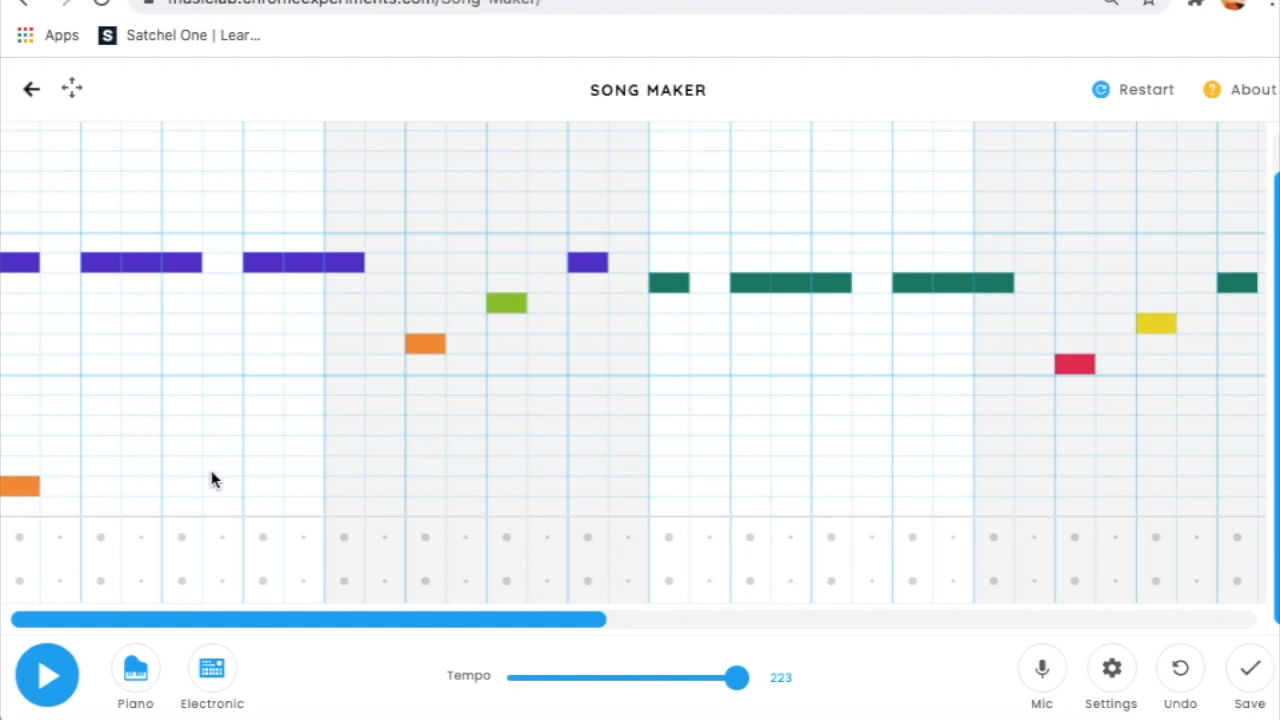
pyautogui.click(182, 490)
pyautogui.click(672, 508)
pyautogui.click(827, 505)
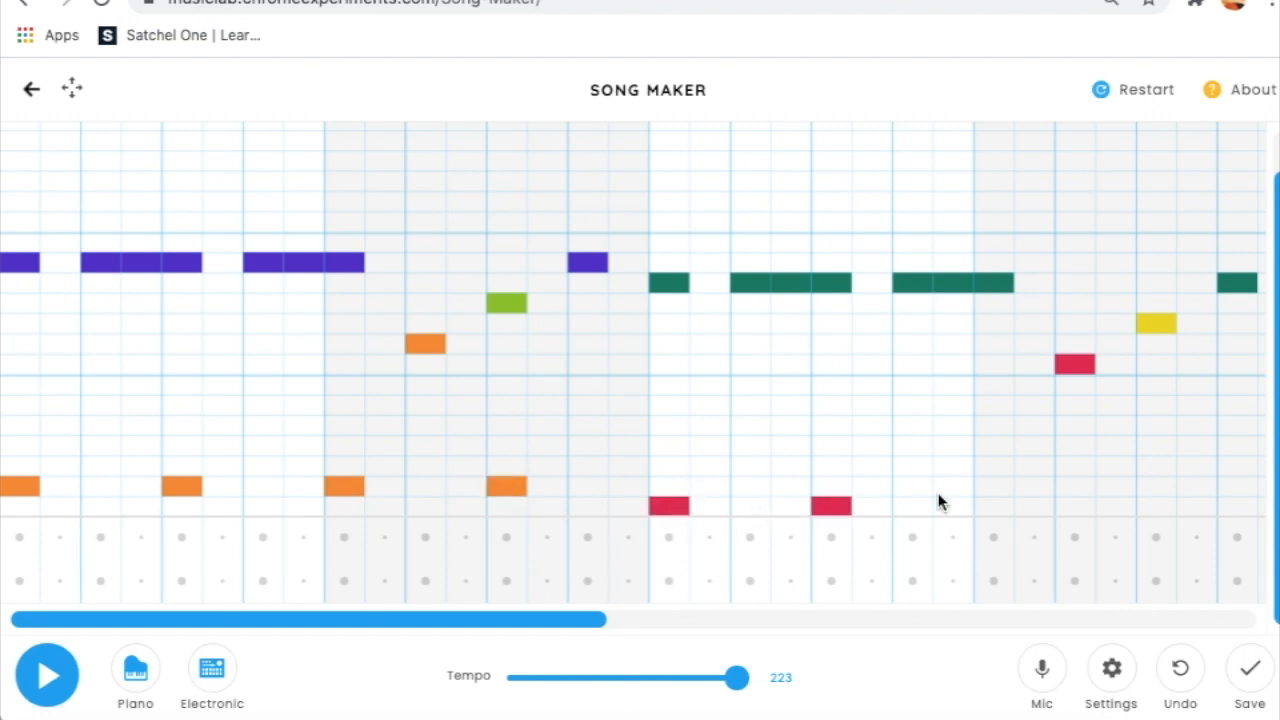
pyautogui.click(994, 507)
pyautogui.hscroll(5, 1159, 507)
pyautogui.hscroll(5, 1150, 500)
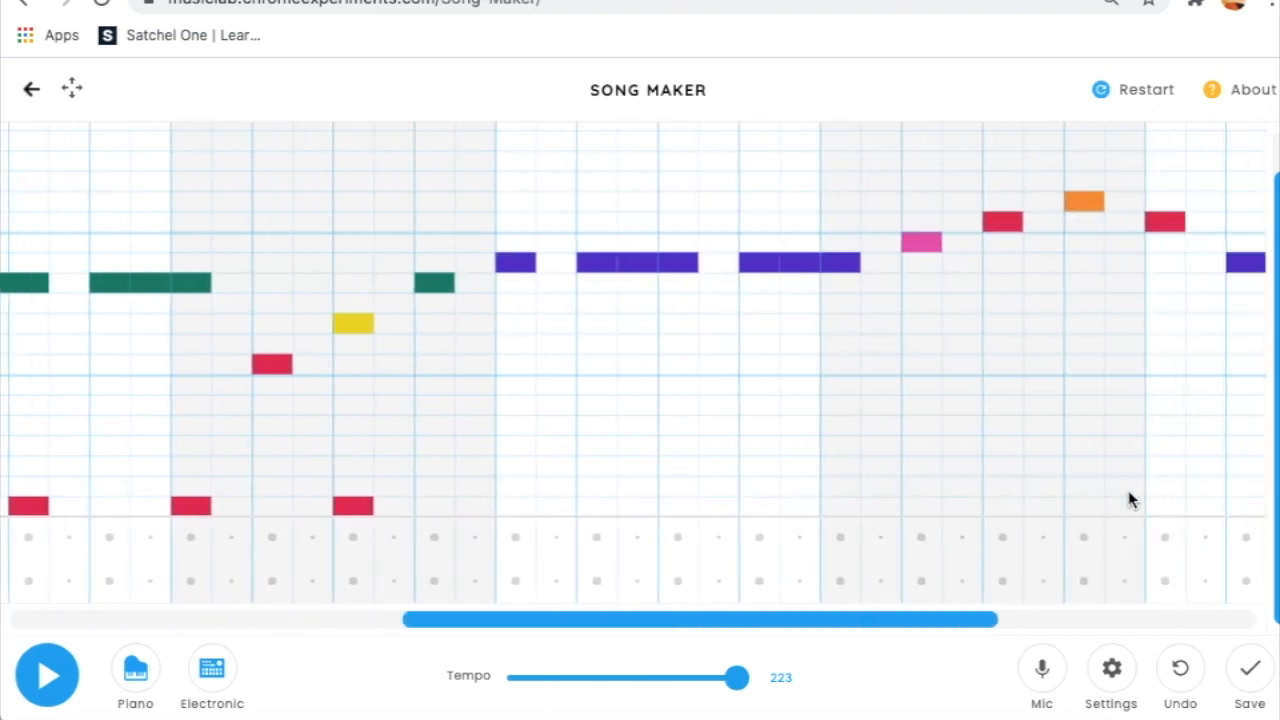
# - Continue the bass on beats 1 and 3: lowest D in bars 5–6, lowest C in bar 7 and D in bar 8
pyautogui.click(406, 487)
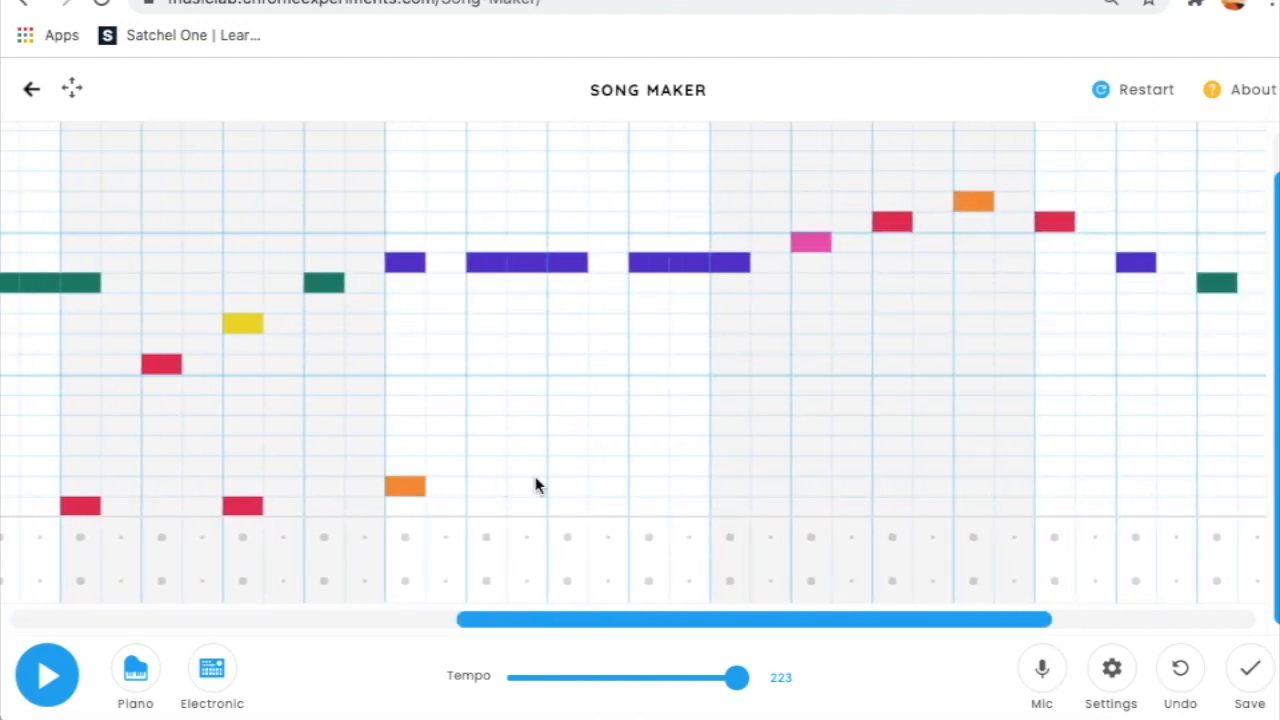
pyautogui.click(727, 488)
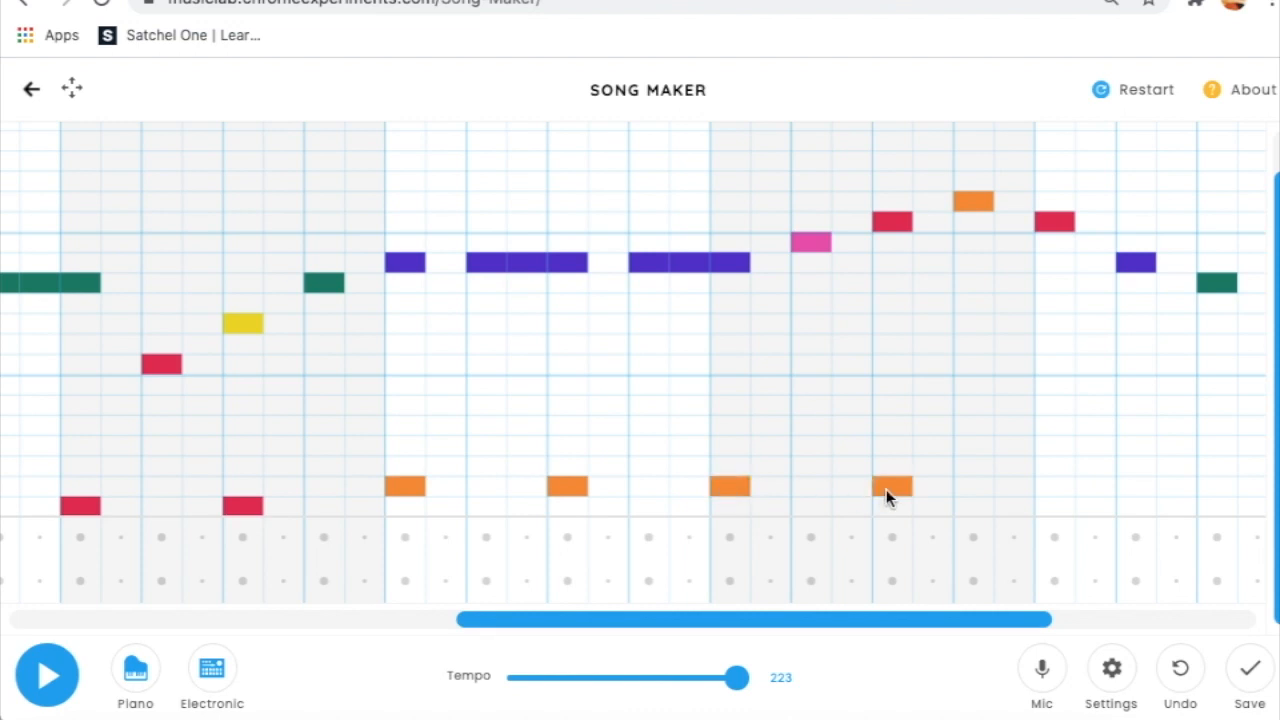
pyautogui.hscroll(5, 886, 489)
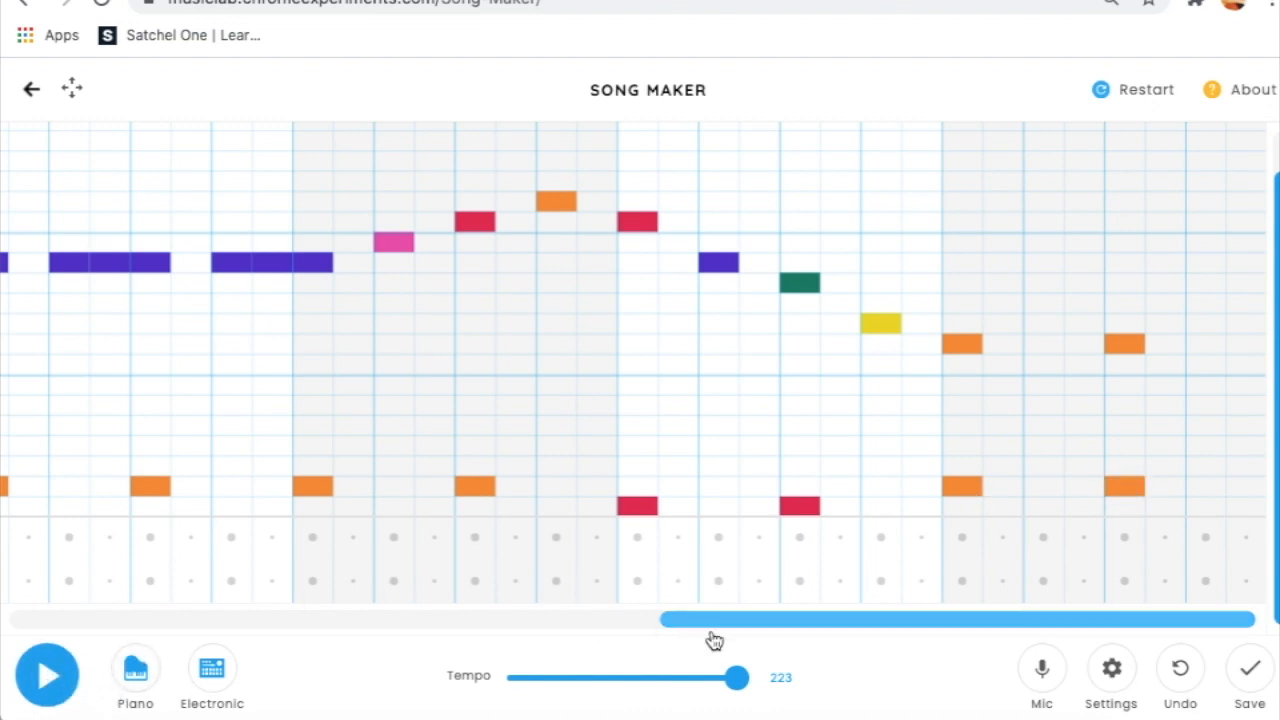
# - Play the melody and bass line together from the first bar, stopping at the end
pyautogui.moveTo(706, 626); pyautogui.dragTo(60, 630)
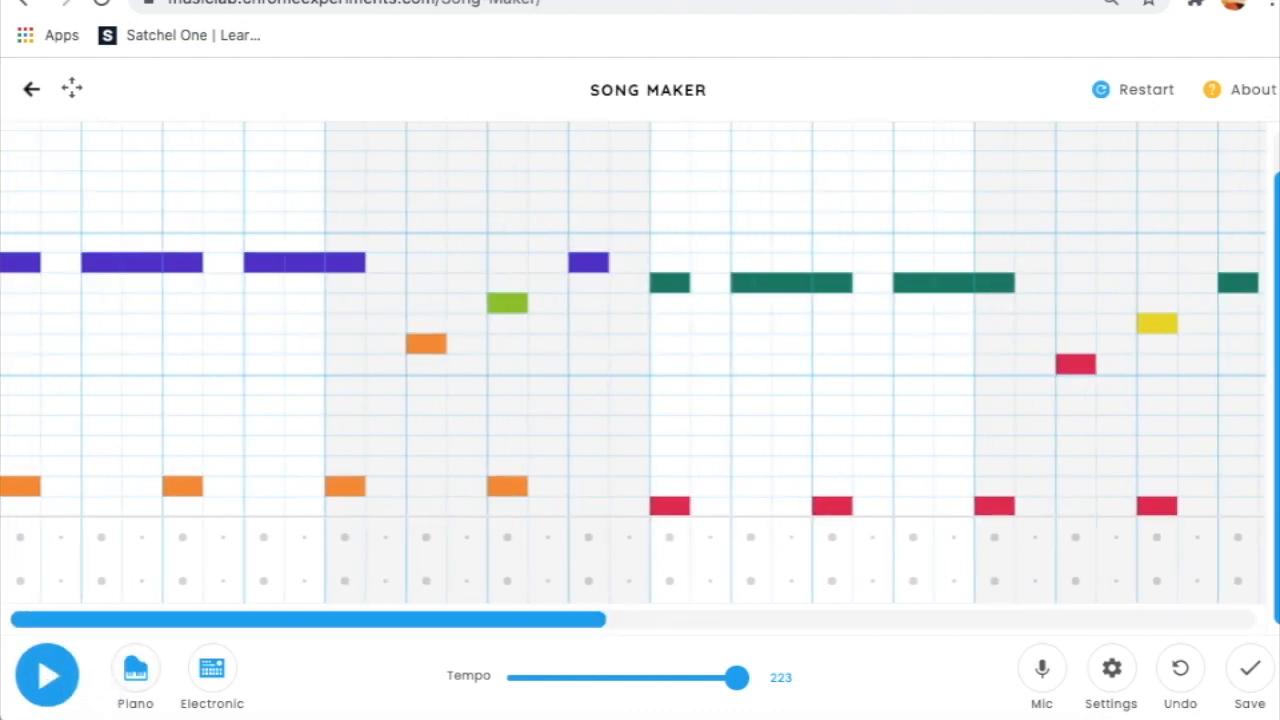
pyautogui.click(48, 677)
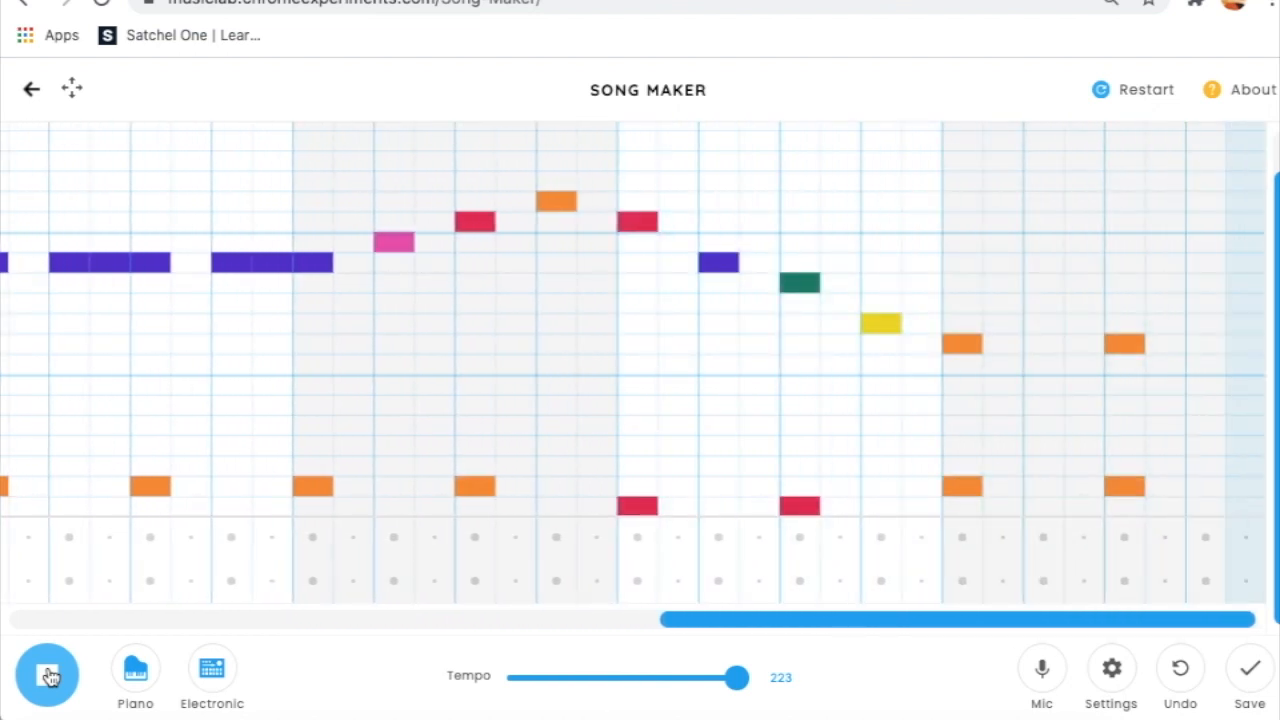
pyautogui.click(50, 676)
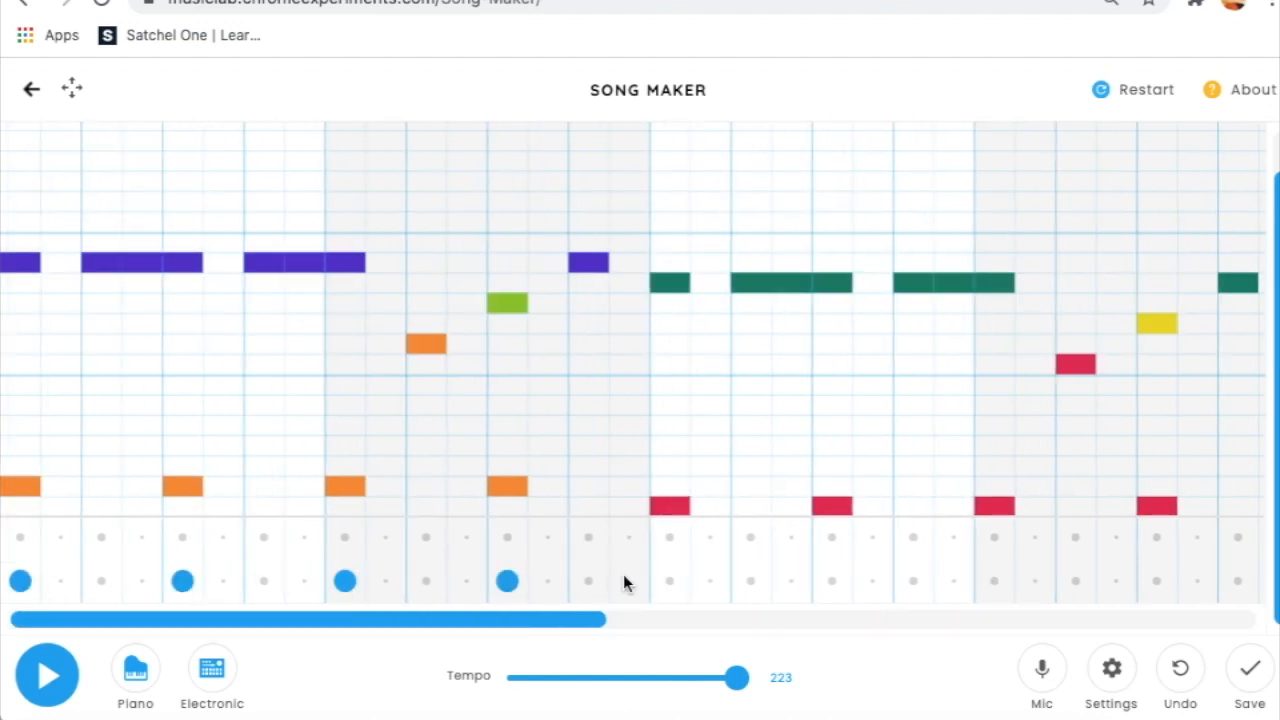
# - Using the Kit percussion, put lower-row drum hits on beats 1 and 3 of all eight bars and play the tune
pyautogui.click(212, 672)
pyautogui.click(215, 672)
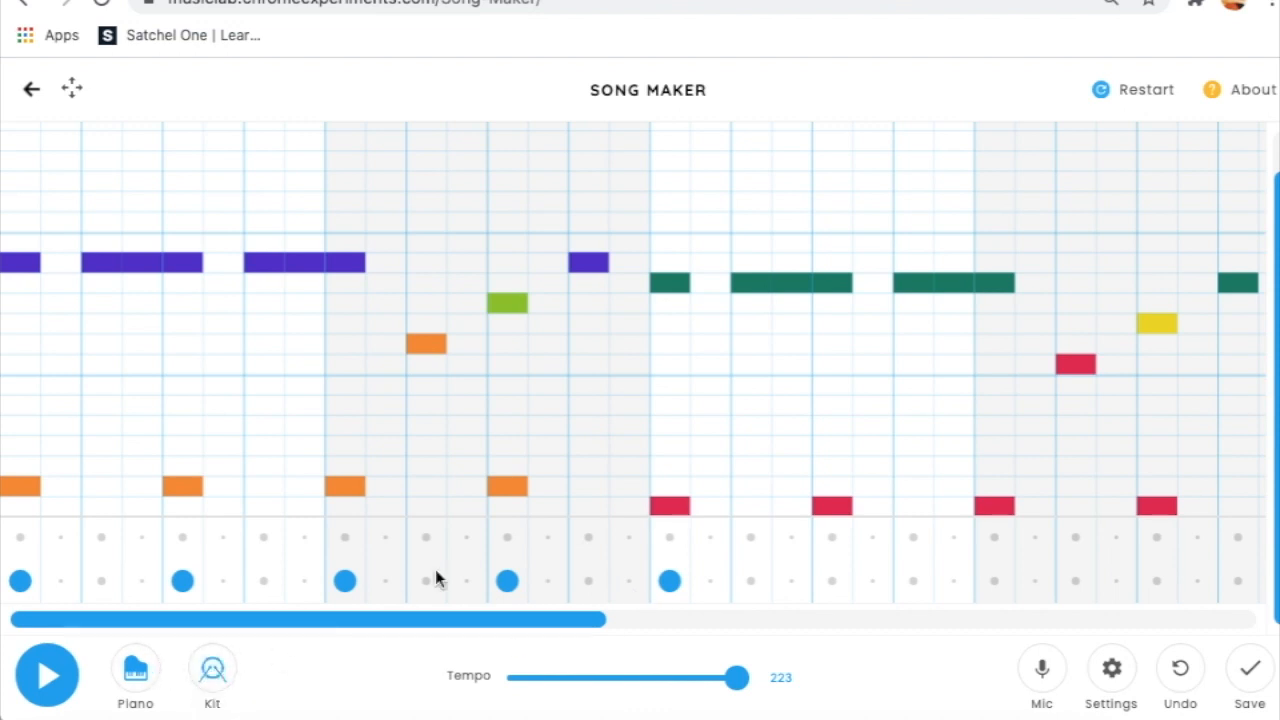
pyautogui.click(832, 581)
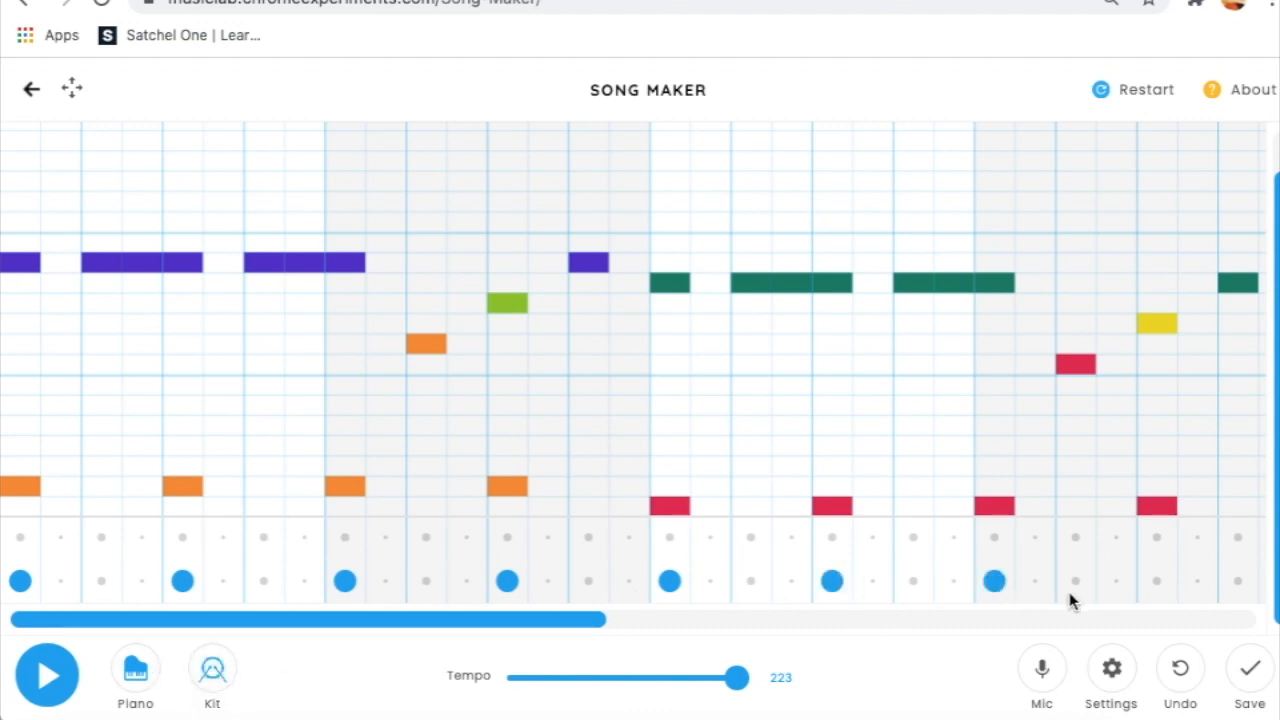
pyautogui.hscroll(5, 1076, 578)
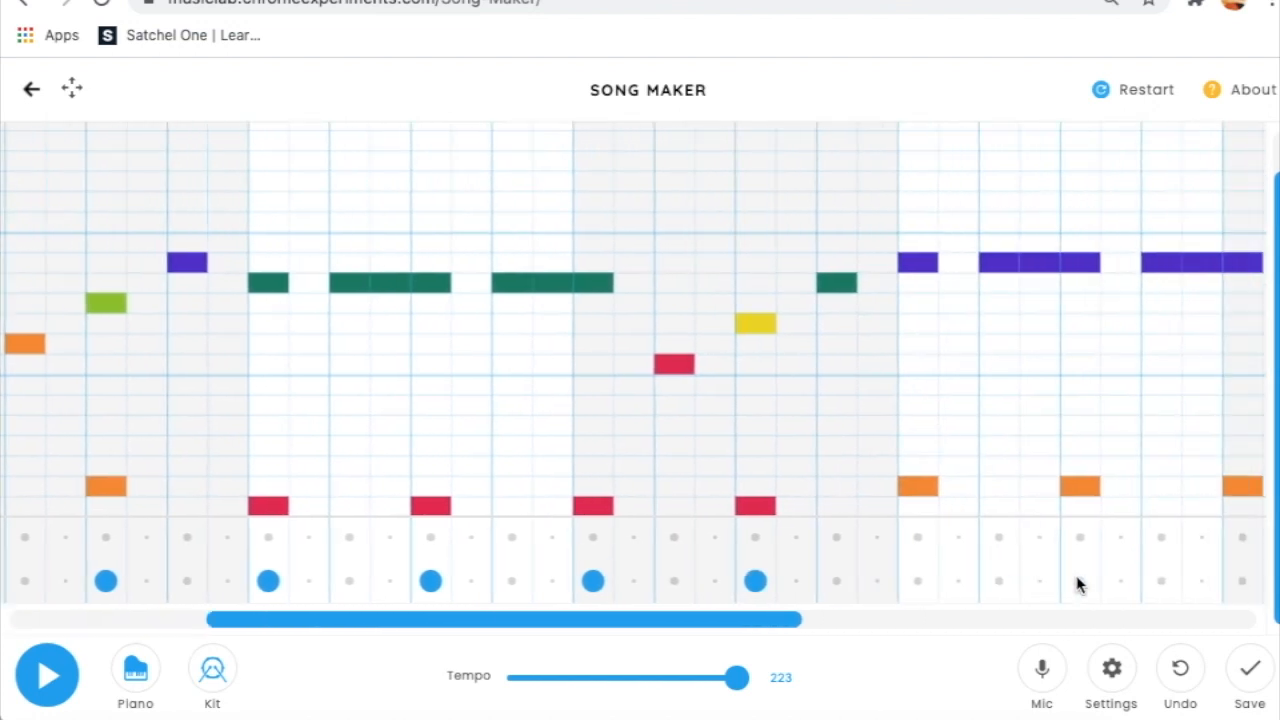
pyautogui.hscroll(3, 1014, 582)
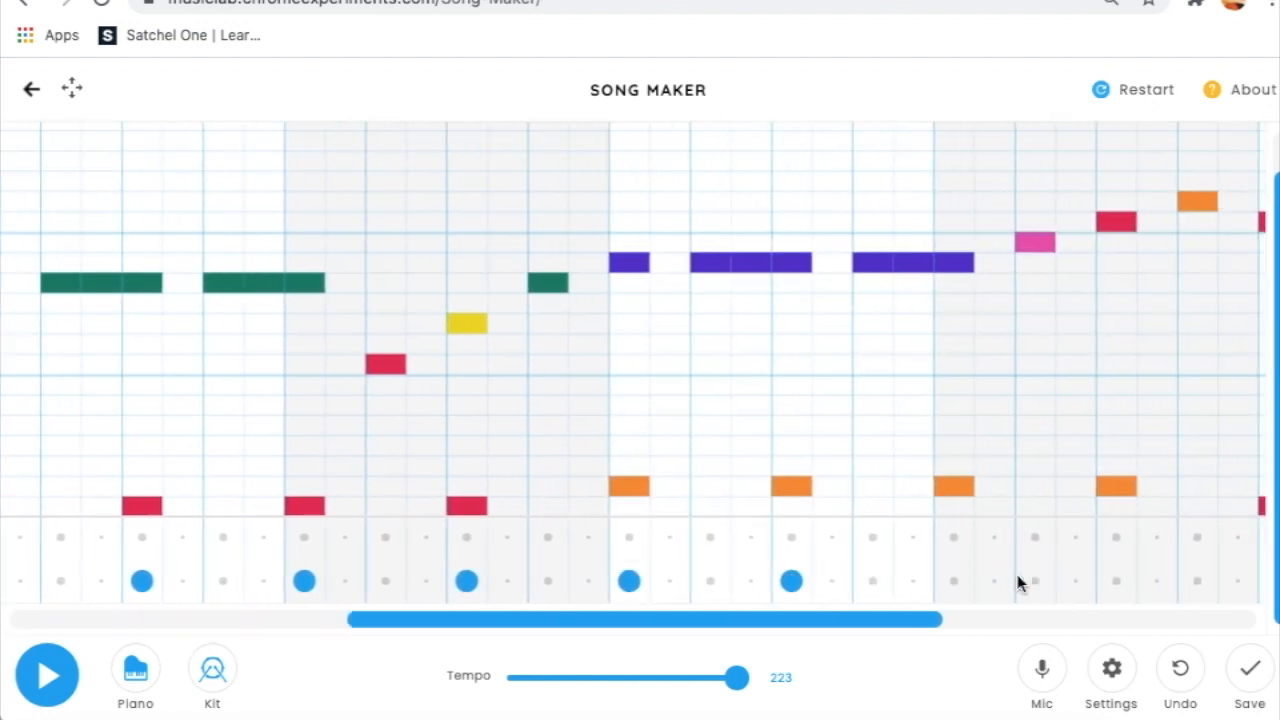
pyautogui.hscroll(3, 1057, 590)
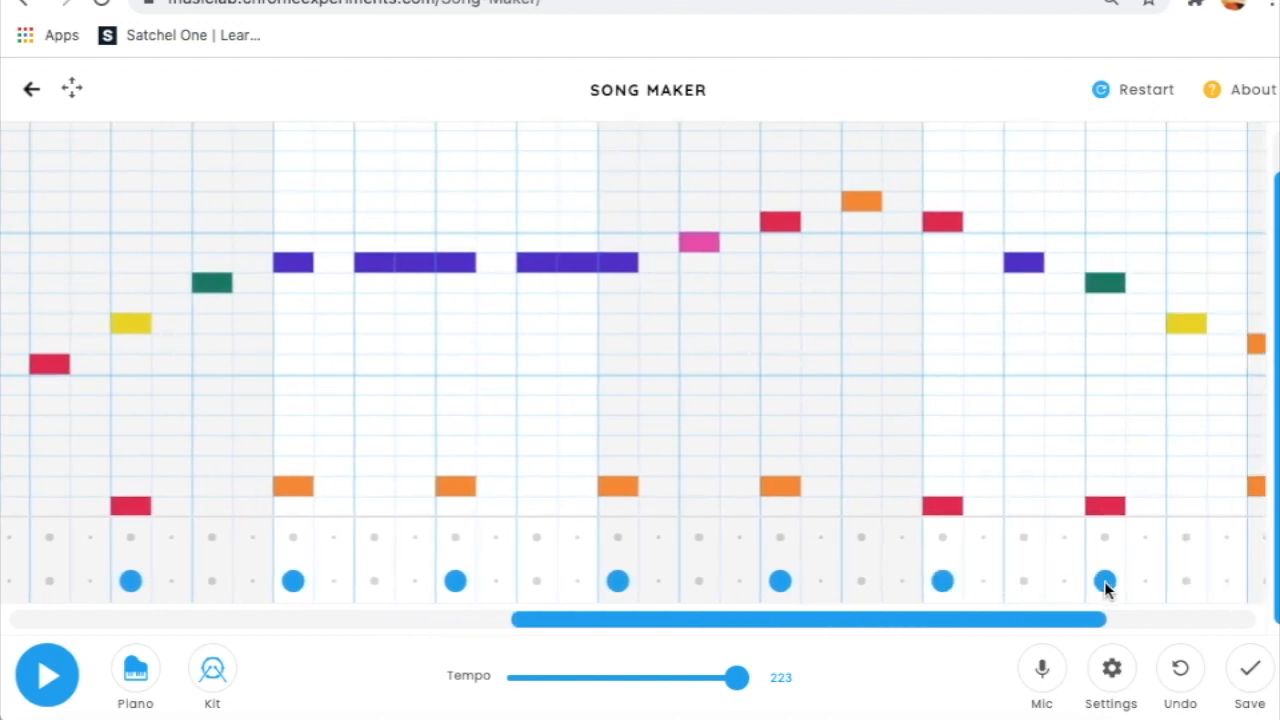
pyautogui.hscroll(3, 1104, 581)
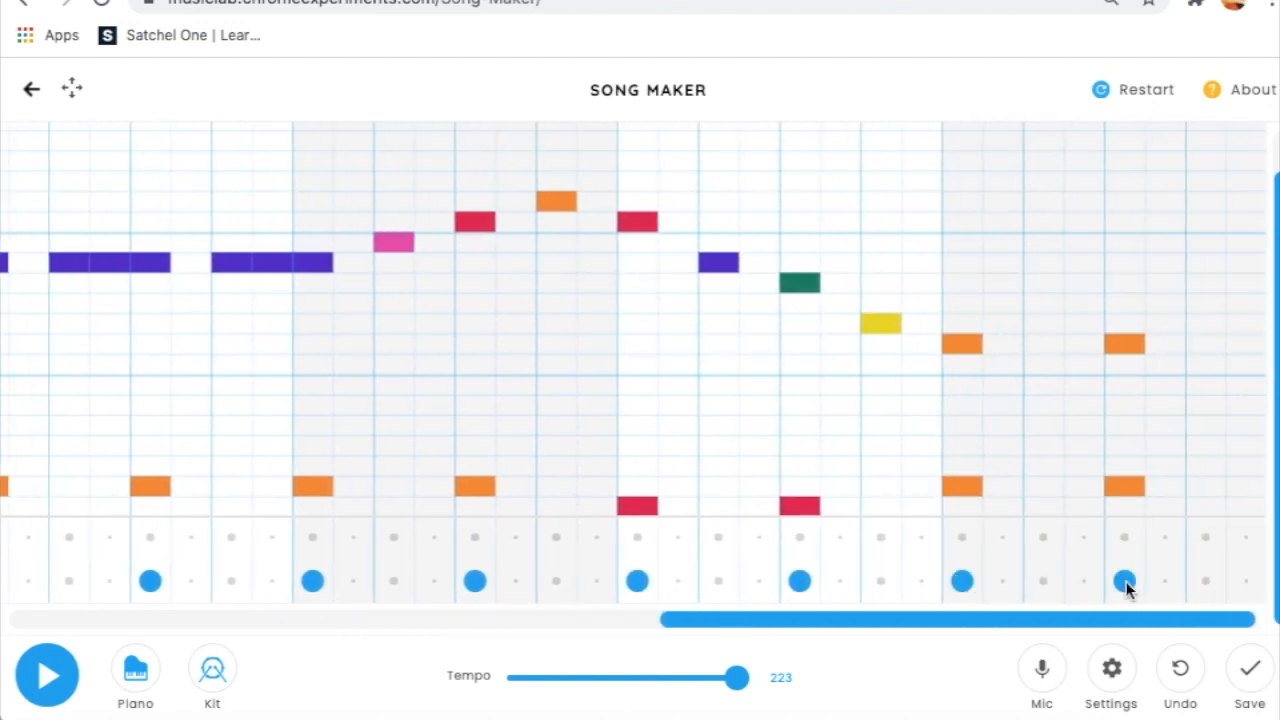
pyautogui.click(45, 676)
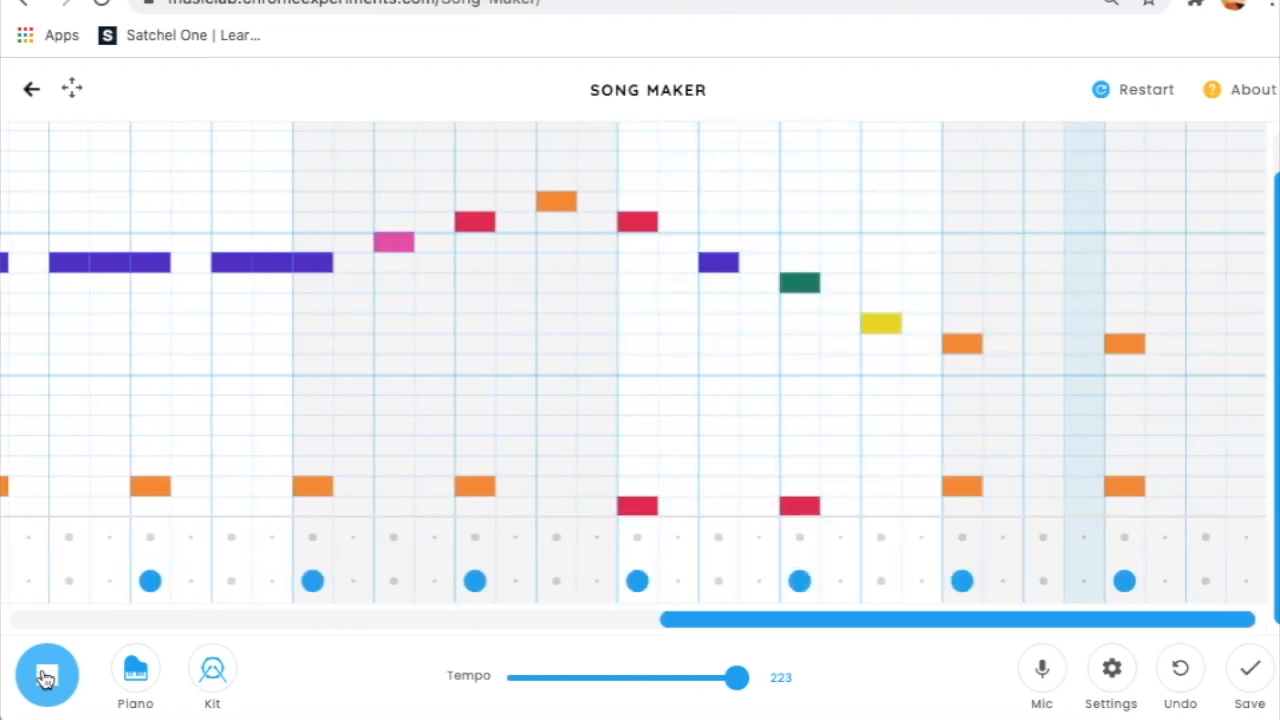
pyautogui.click(45, 678)
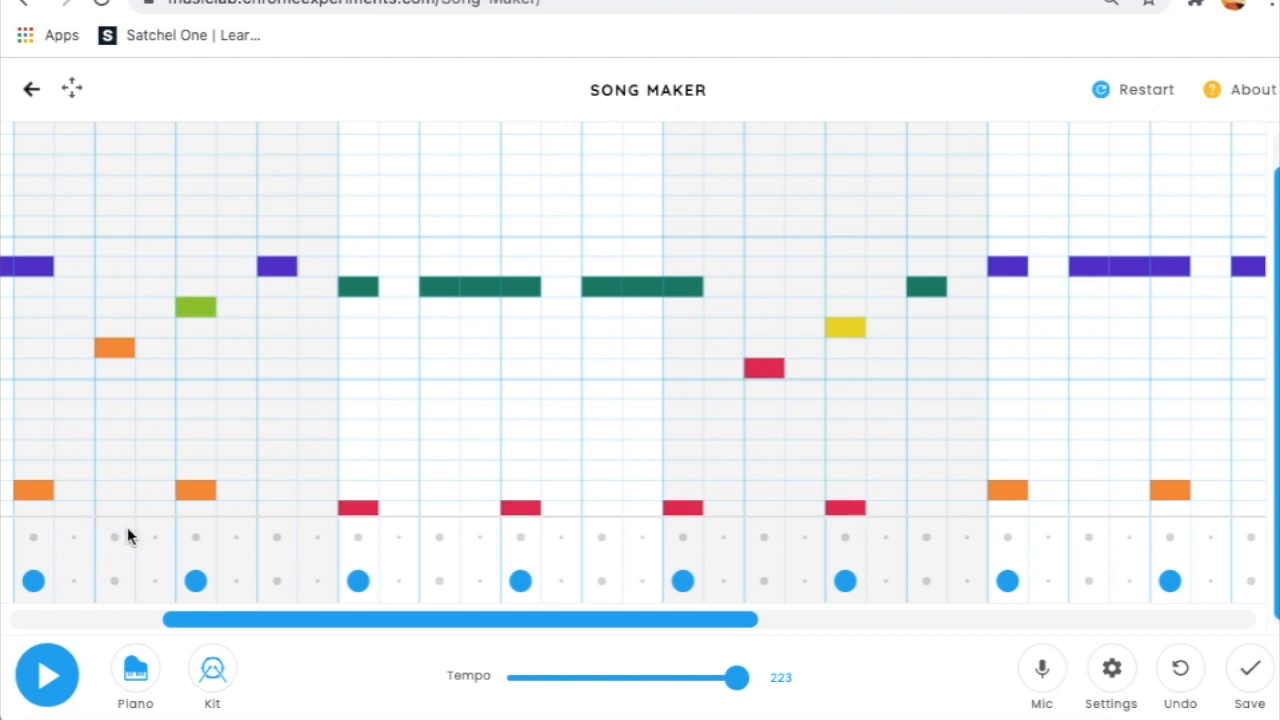
# - Add upper-row drum hits on beats 2 and 4 of bars 2 to 4
pyautogui.click(115, 538)
pyautogui.click(439, 538)
pyautogui.click(601, 538)
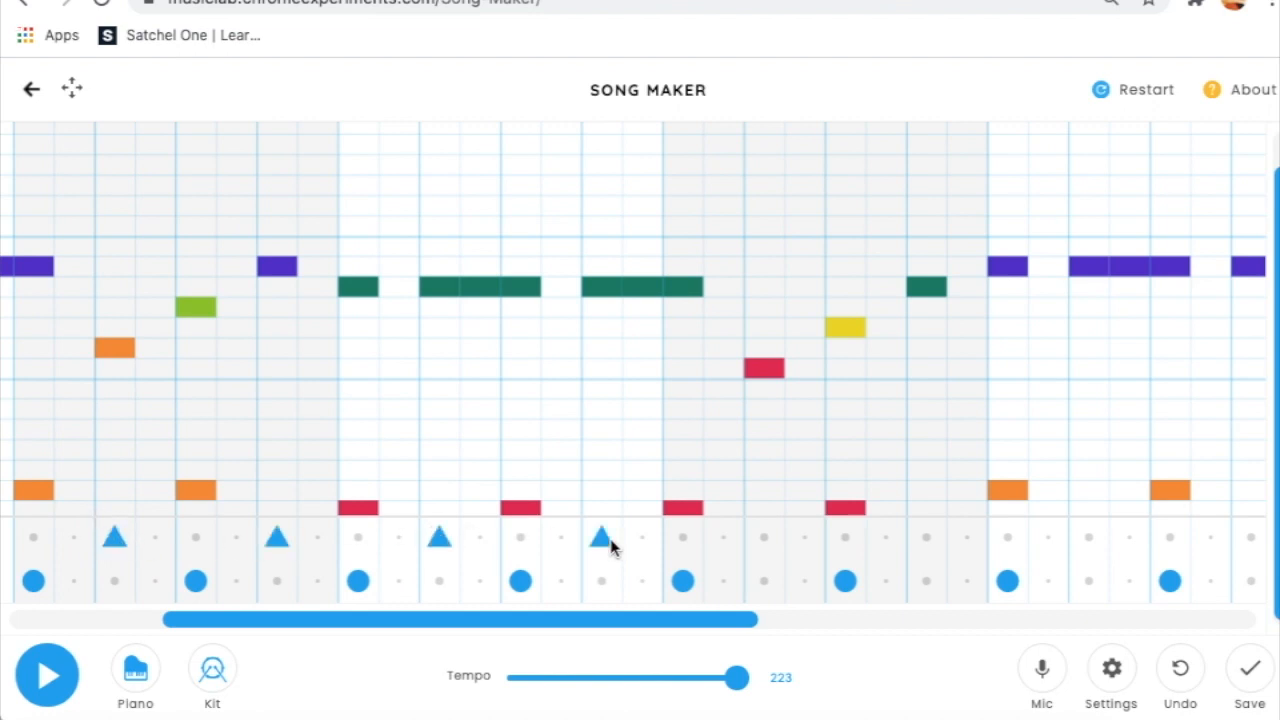
pyautogui.click(764, 538)
pyautogui.hscroll(2, 1018, 577)
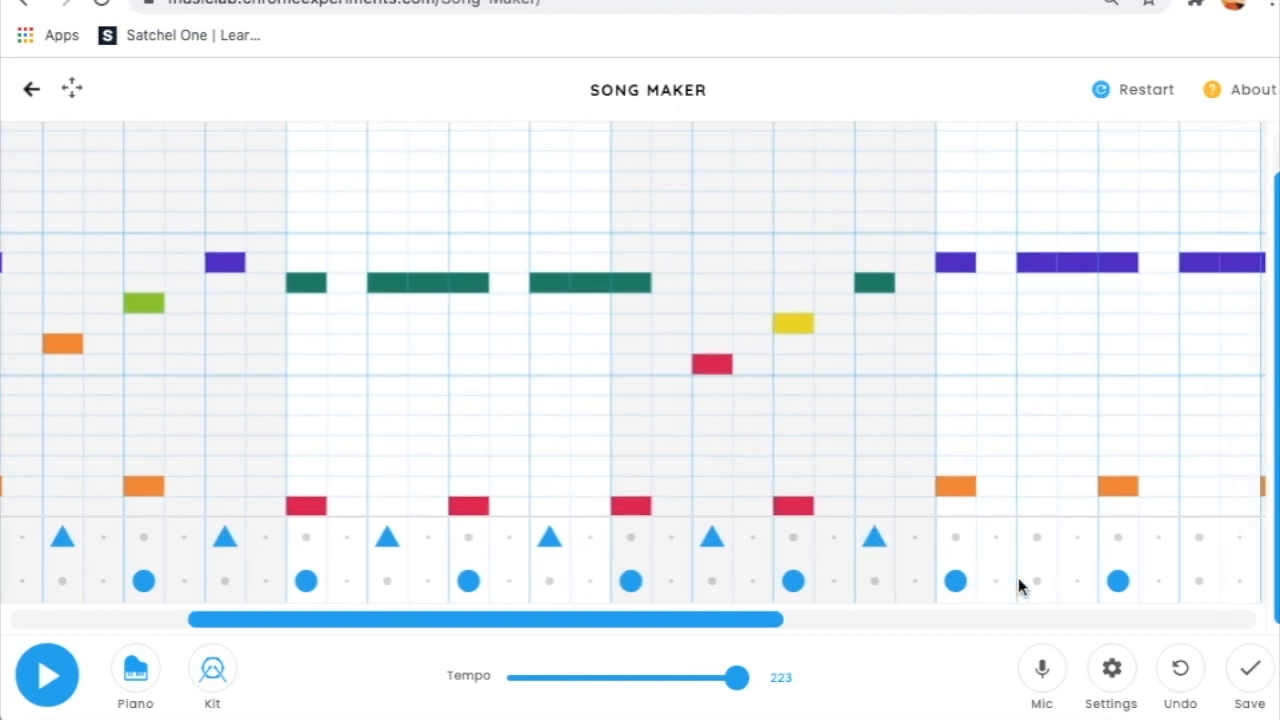
# - Continue the upper-row drum hits on beats 2 and 4 through bars 5 to 8
pyautogui.hscroll(-5, 1006, 540)
pyautogui.hscroll(-5, 1015, 543)
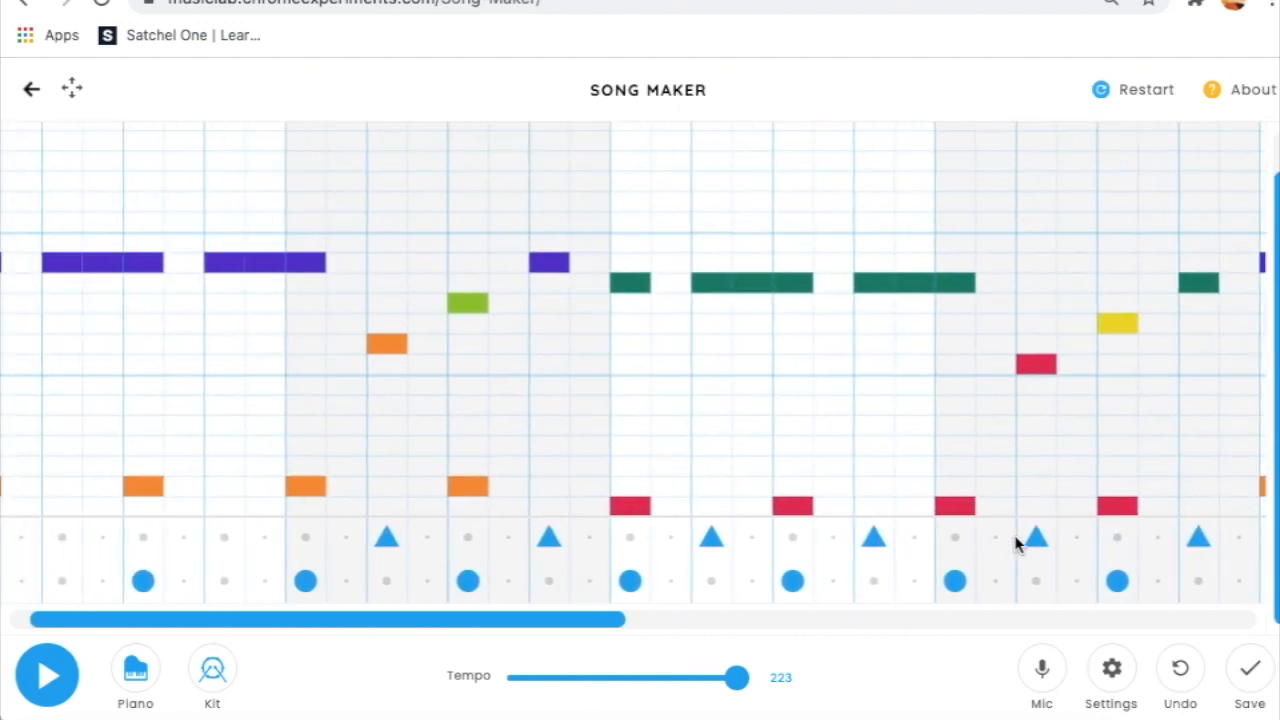
pyautogui.hscroll(3, 1105, 543)
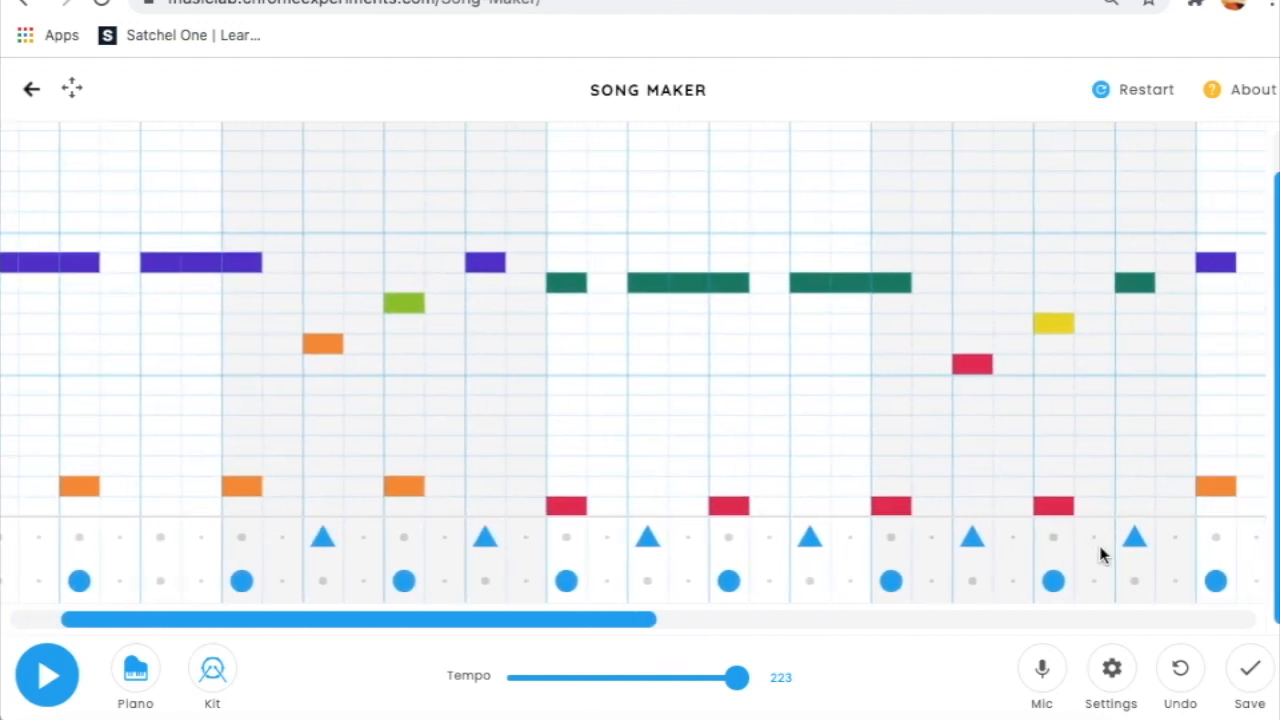
pyautogui.hscroll(7, 1155, 543)
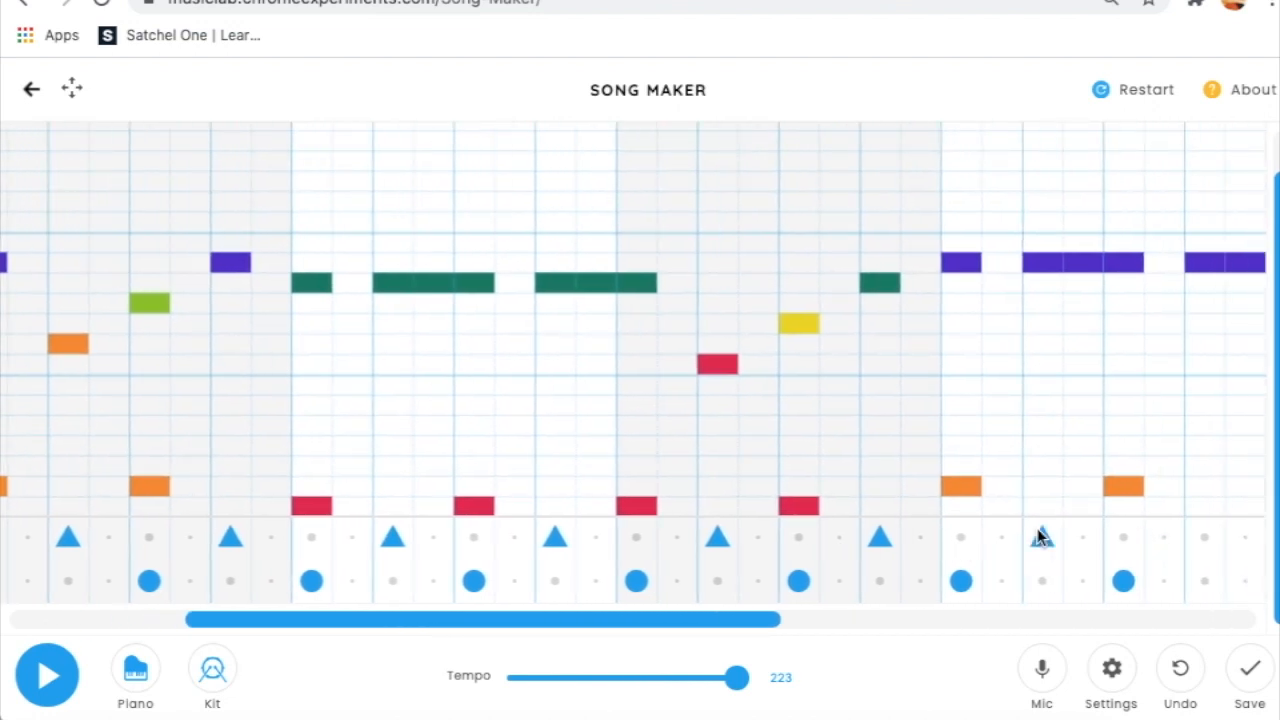
pyautogui.hscroll(5, 1037, 538)
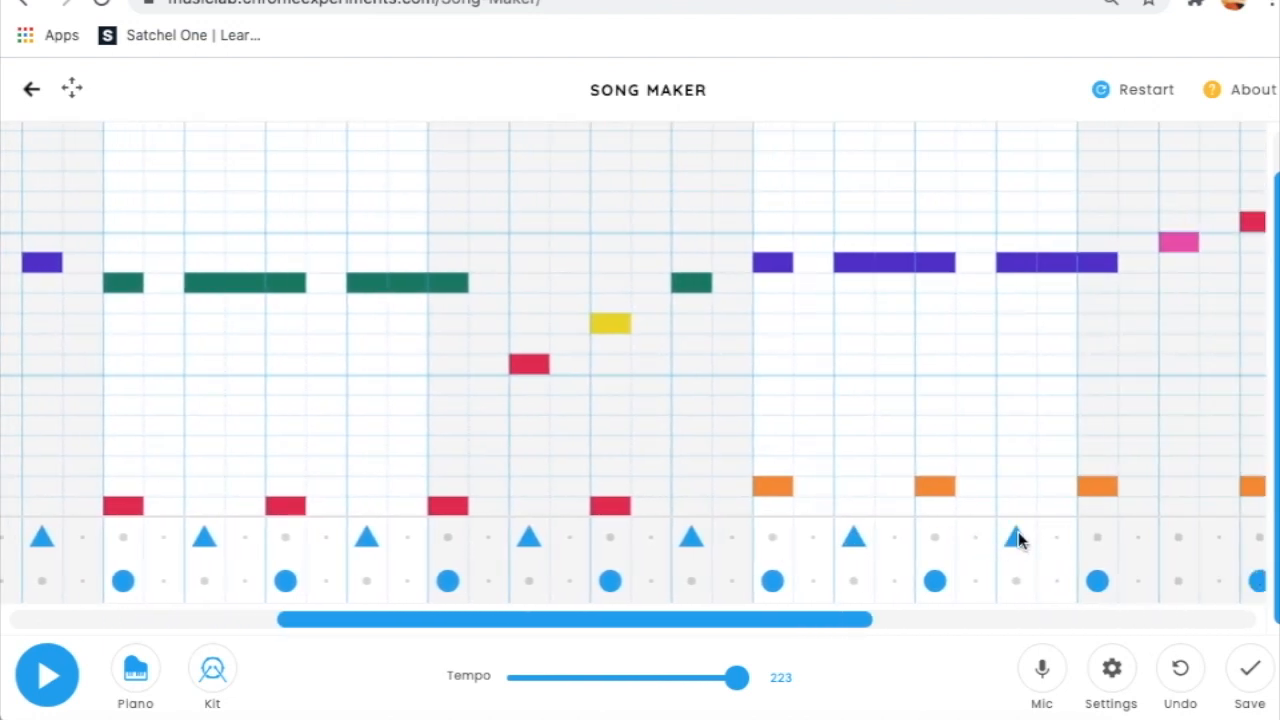
pyautogui.hscroll(5, 1018, 531)
pyautogui.hscroll(4, 1003, 543)
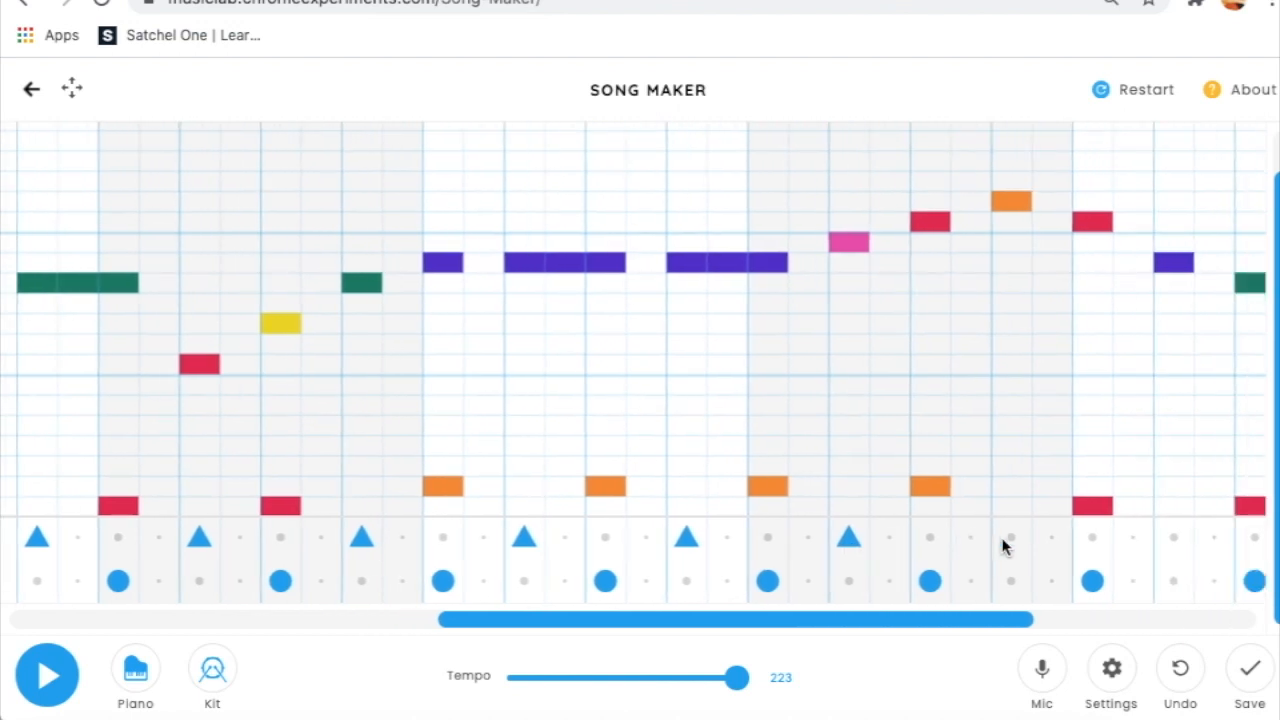
pyautogui.hscroll(3, 1005, 543)
pyautogui.hscroll(5, 1068, 538)
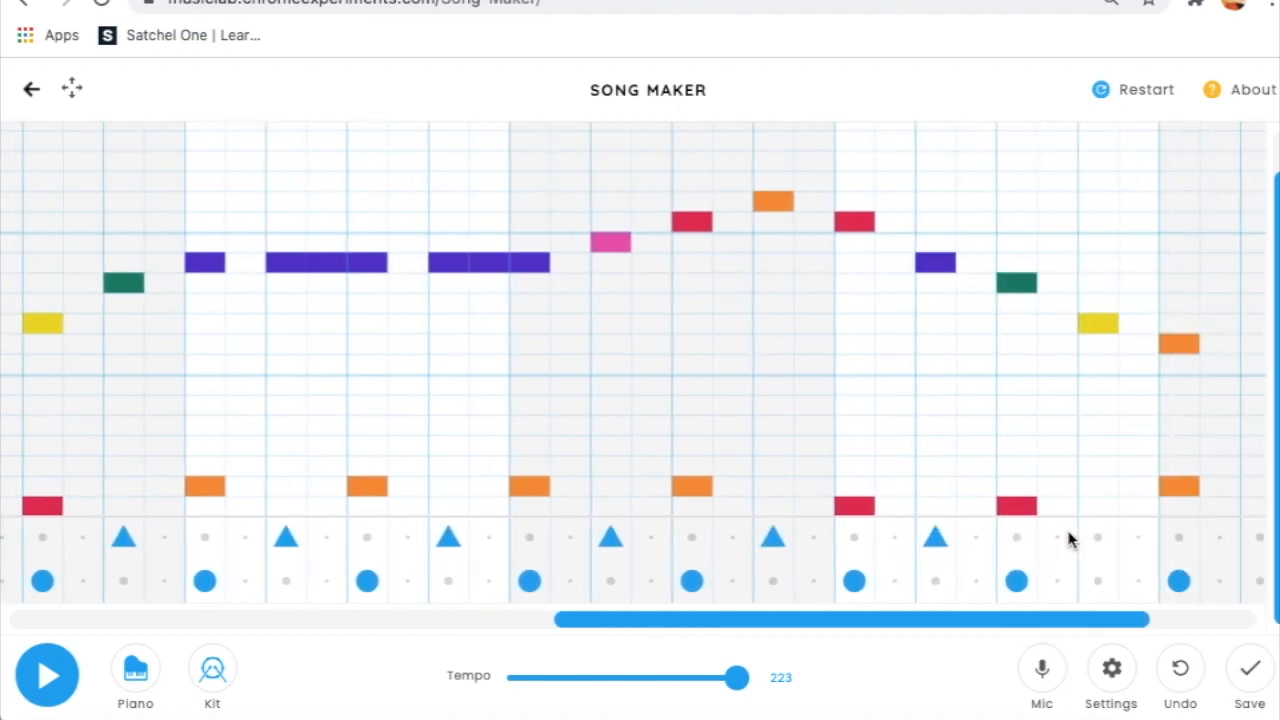
pyautogui.hscroll(4, 1019, 536)
pyautogui.click(1045, 537)
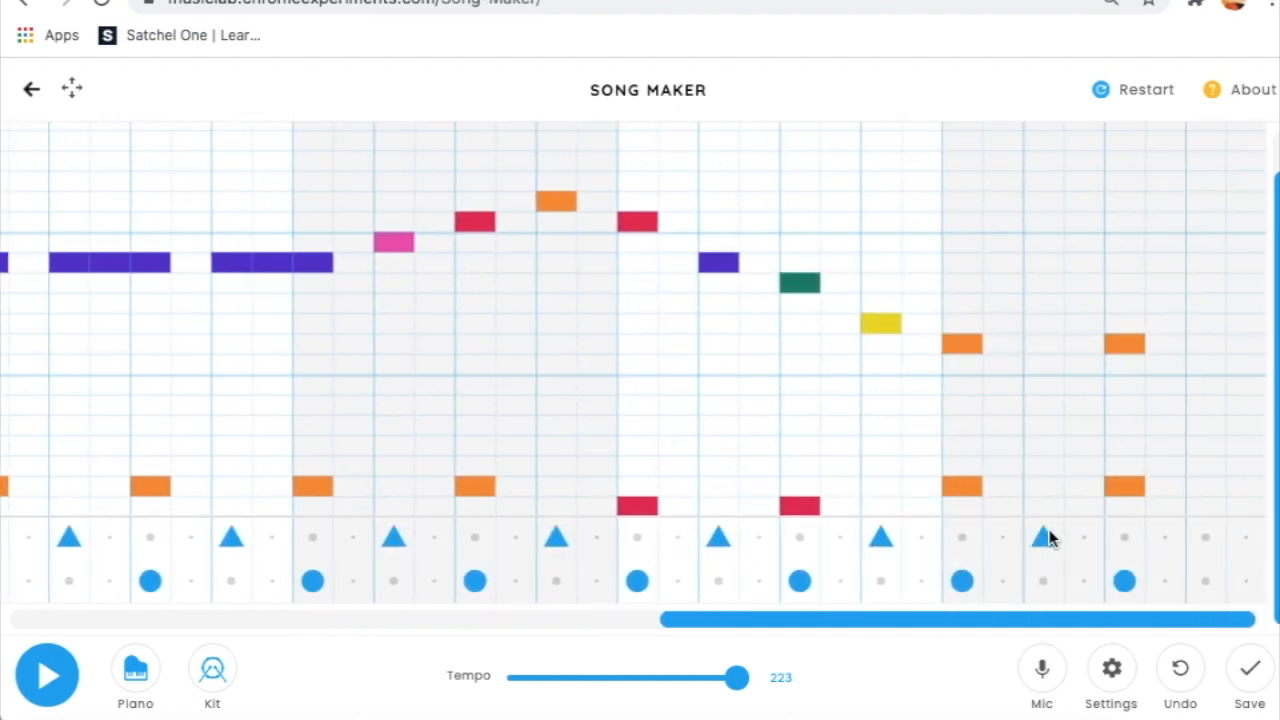
pyautogui.click(1207, 538)
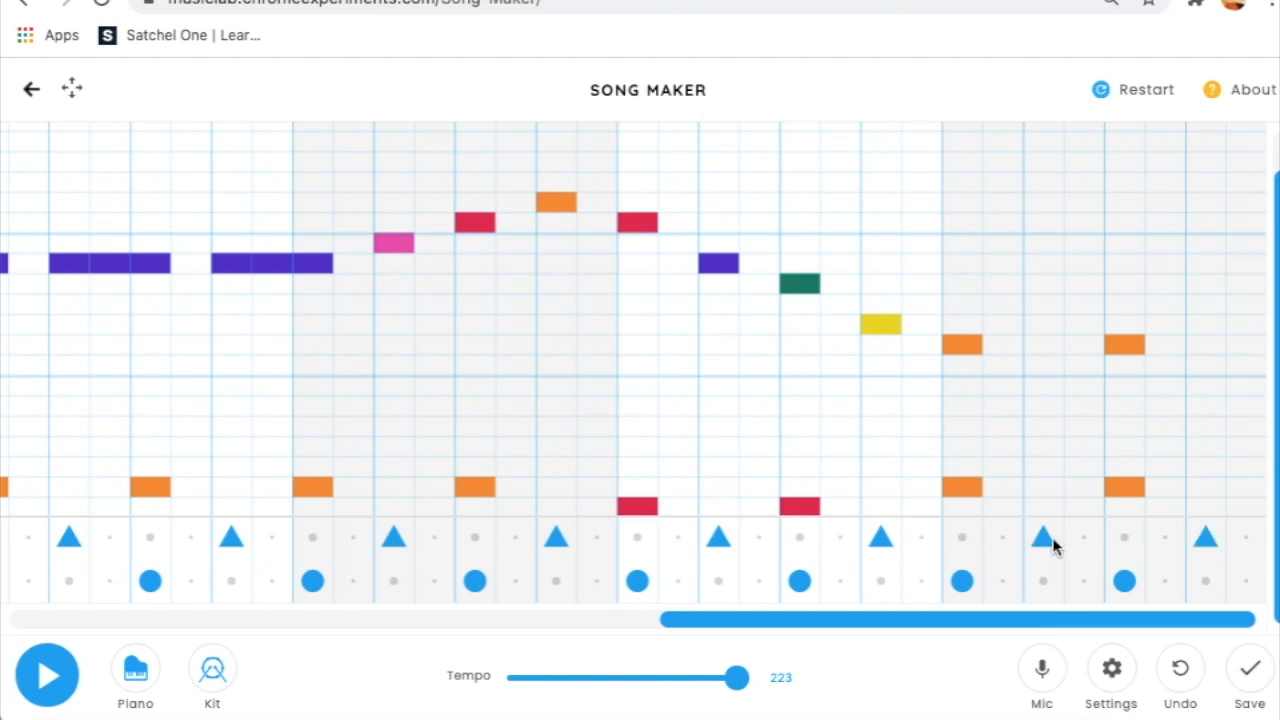
# - Fill in the missing upper-row drum hits on beats 2 and 4 of bar 1 and play the tune with drums
pyautogui.hscroll(-1, 1140, 575)
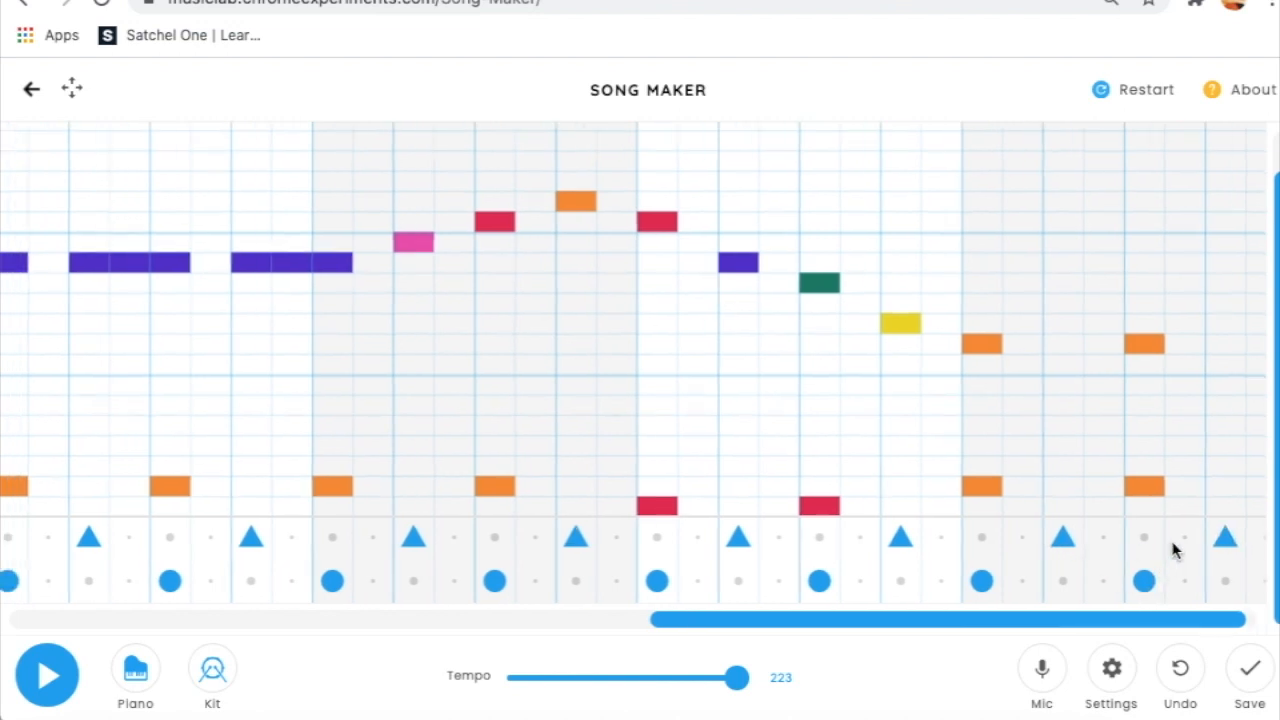
pyautogui.click(52, 686)
pyautogui.click(52, 686)
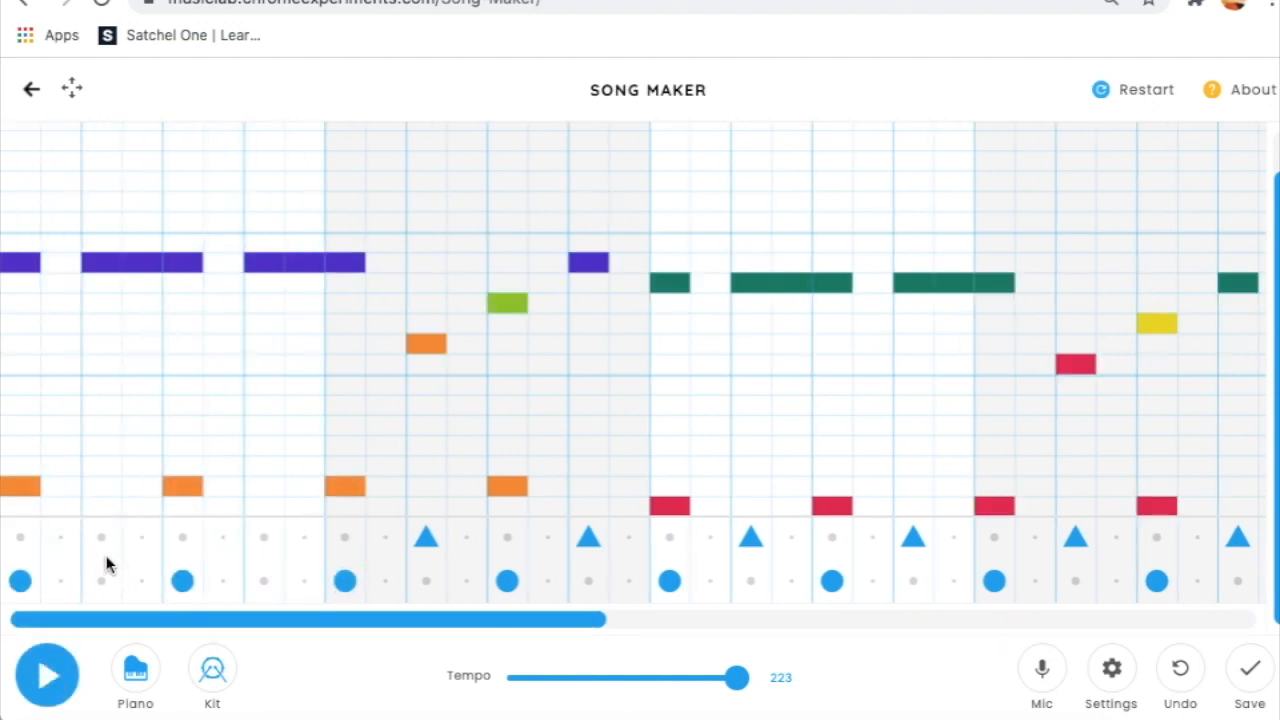
pyautogui.click(101, 538)
pyautogui.click(262, 537)
pyautogui.click(47, 682)
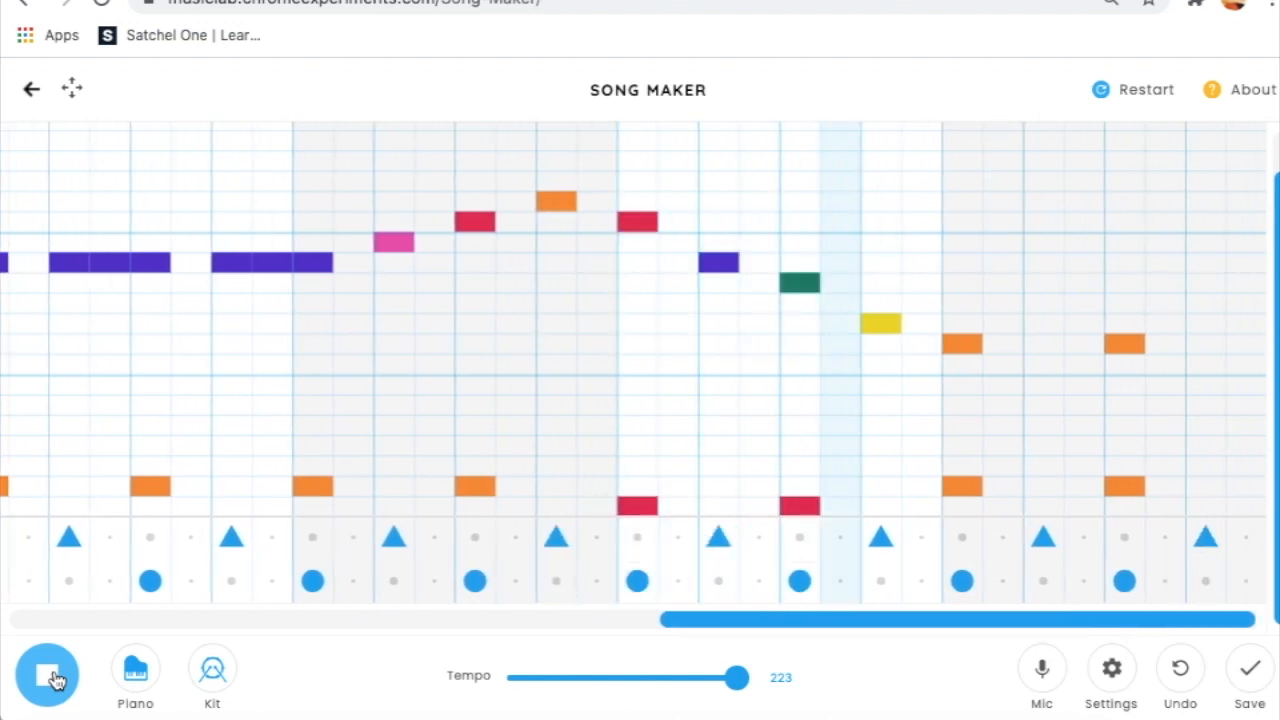
pyautogui.click(55, 679)
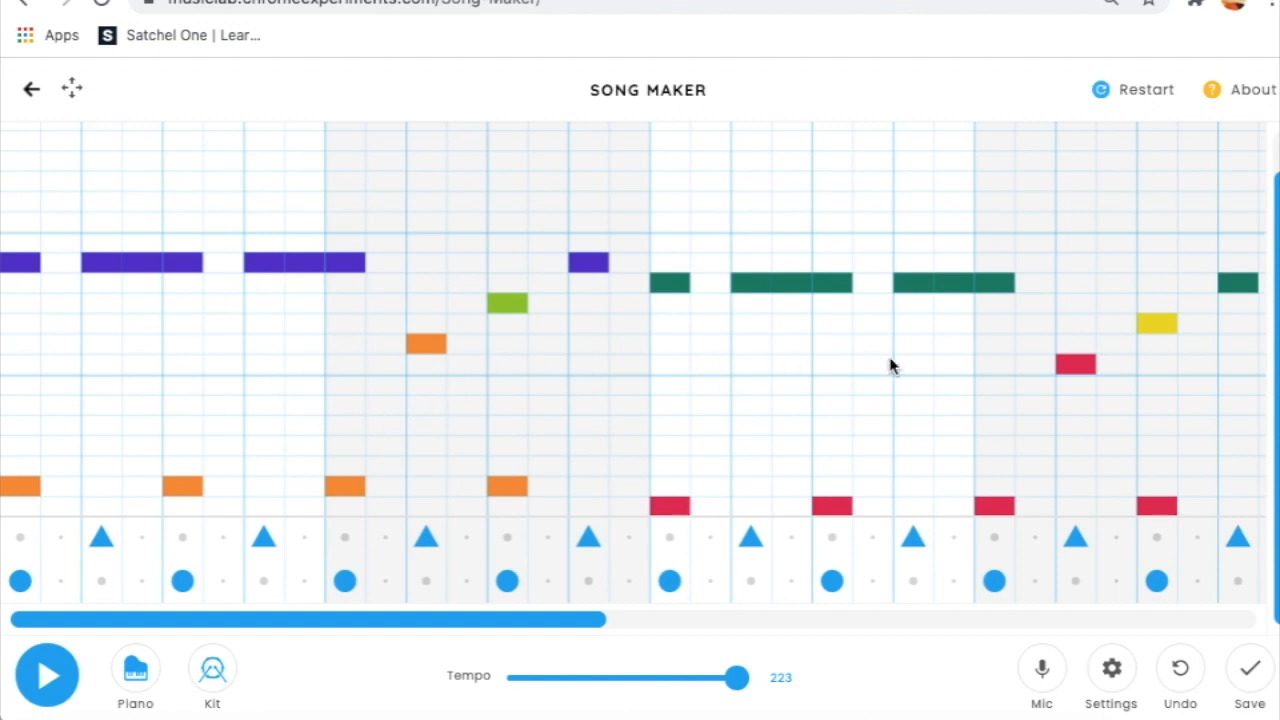
# - Add a drum fill in bar 4 with extra upper-row hits on the off-beats after beats 2 and 4
pyautogui.hscroll(2, 1040, 465)
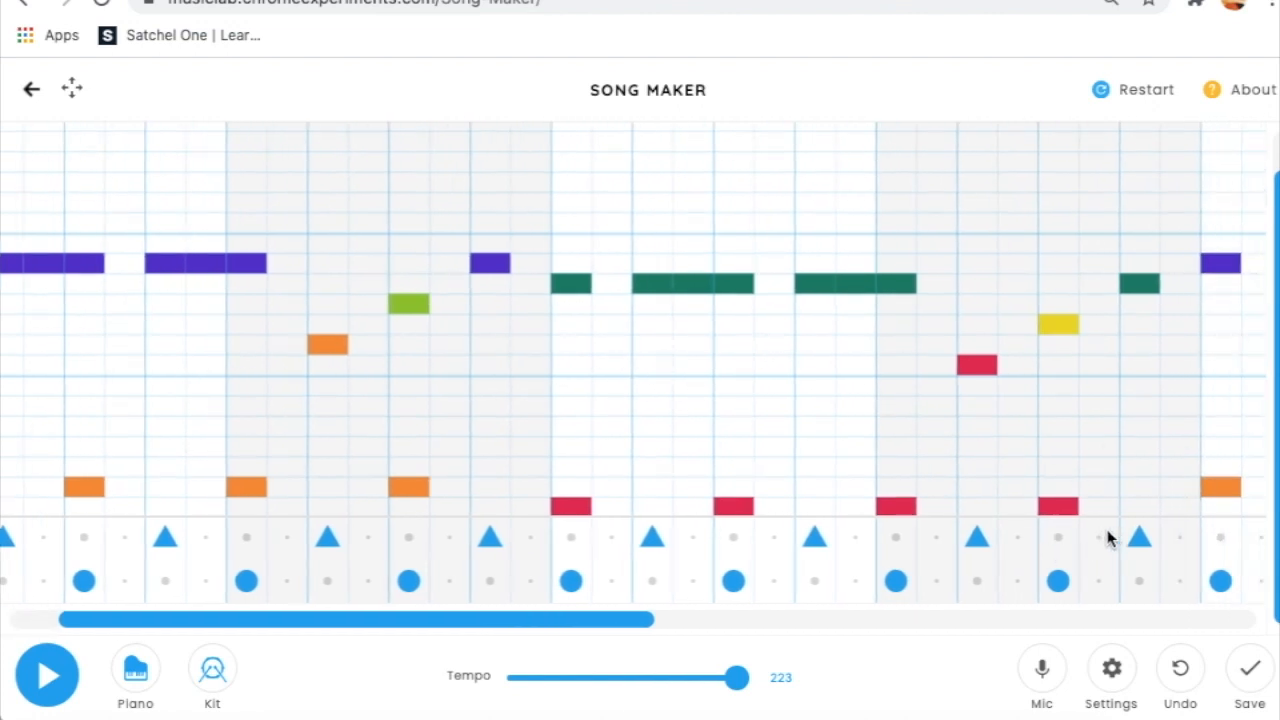
pyautogui.click(1180, 540)
pyautogui.hscroll(2, 1100, 587)
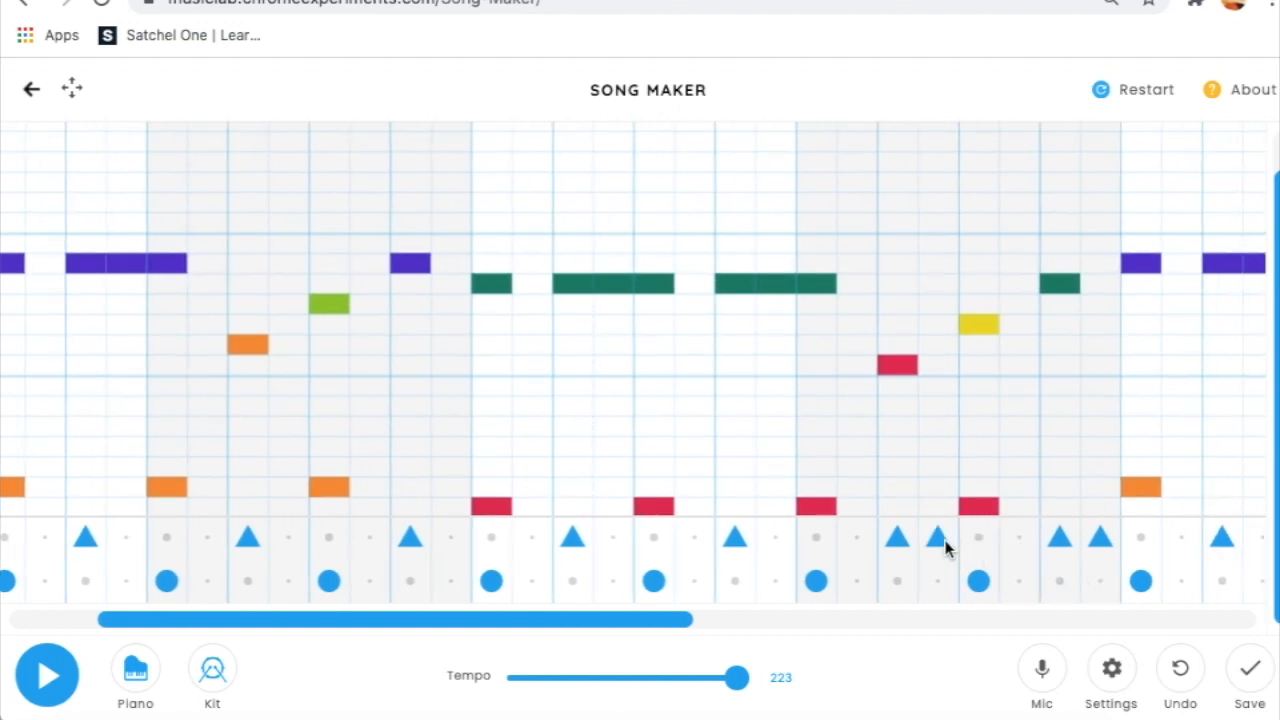
pyautogui.hscroll(-4, 797, 497)
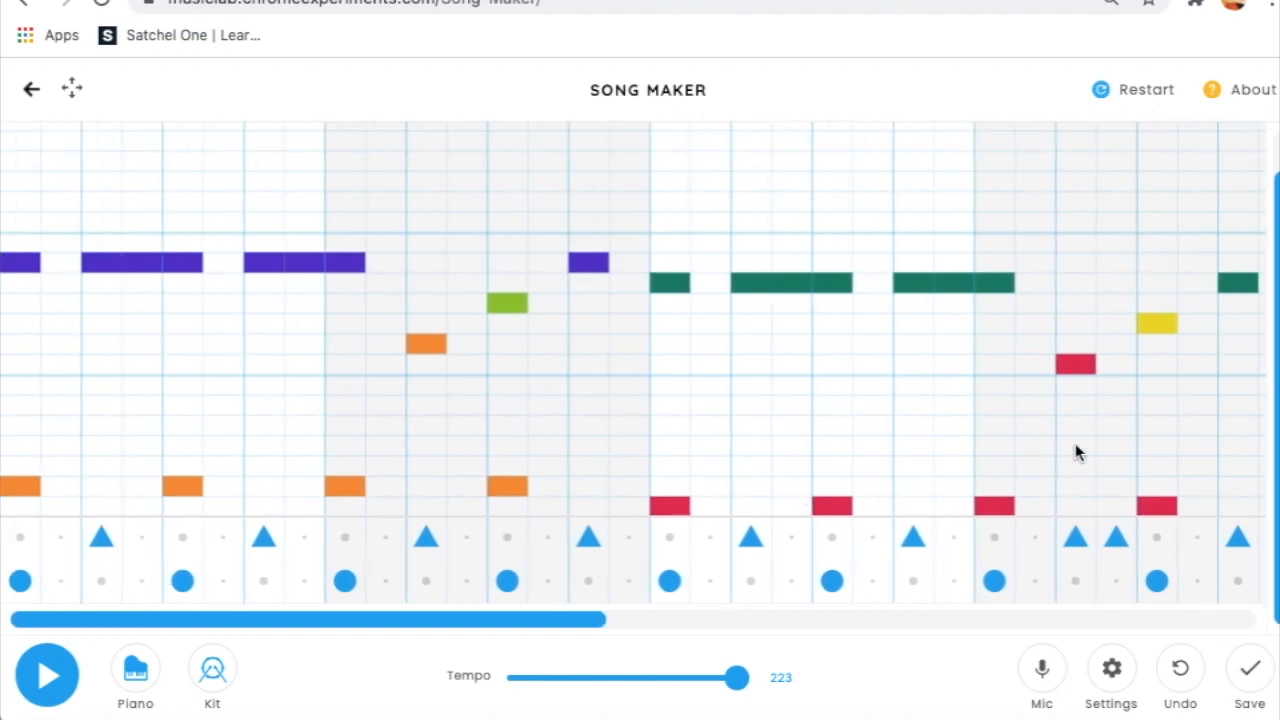
# - Add a bar 8 fill with a lower-row hit after beat 2 and upper-row hits after beats 3 and 4, and play the tune
pyautogui.hscroll(20, 1075, 452)
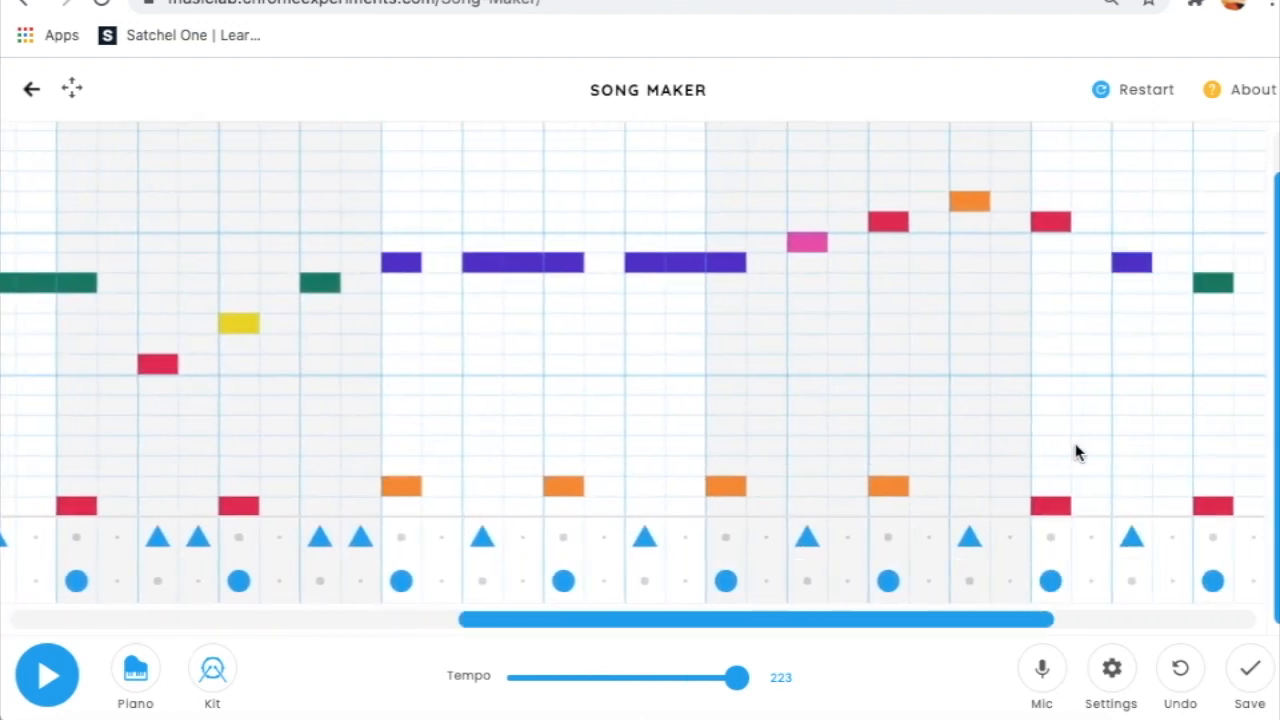
pyautogui.hscroll(5, 1075, 450)
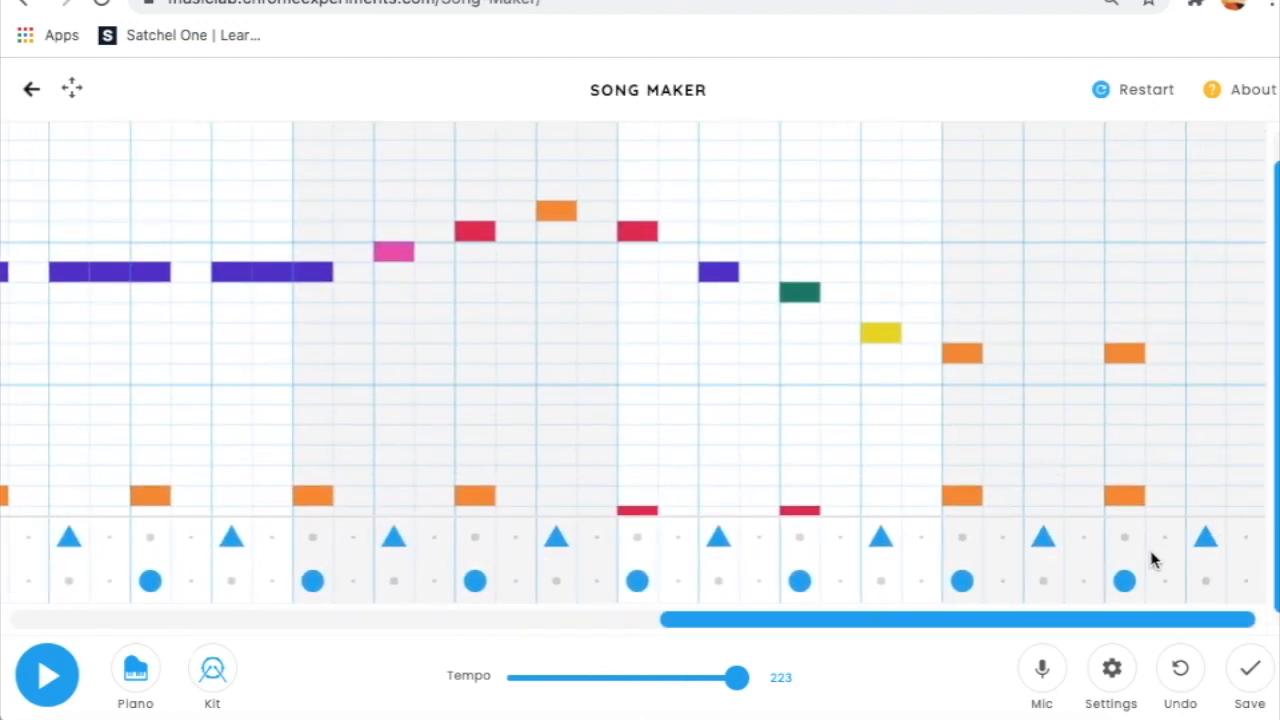
pyautogui.click(1084, 580)
pyautogui.click(1165, 537)
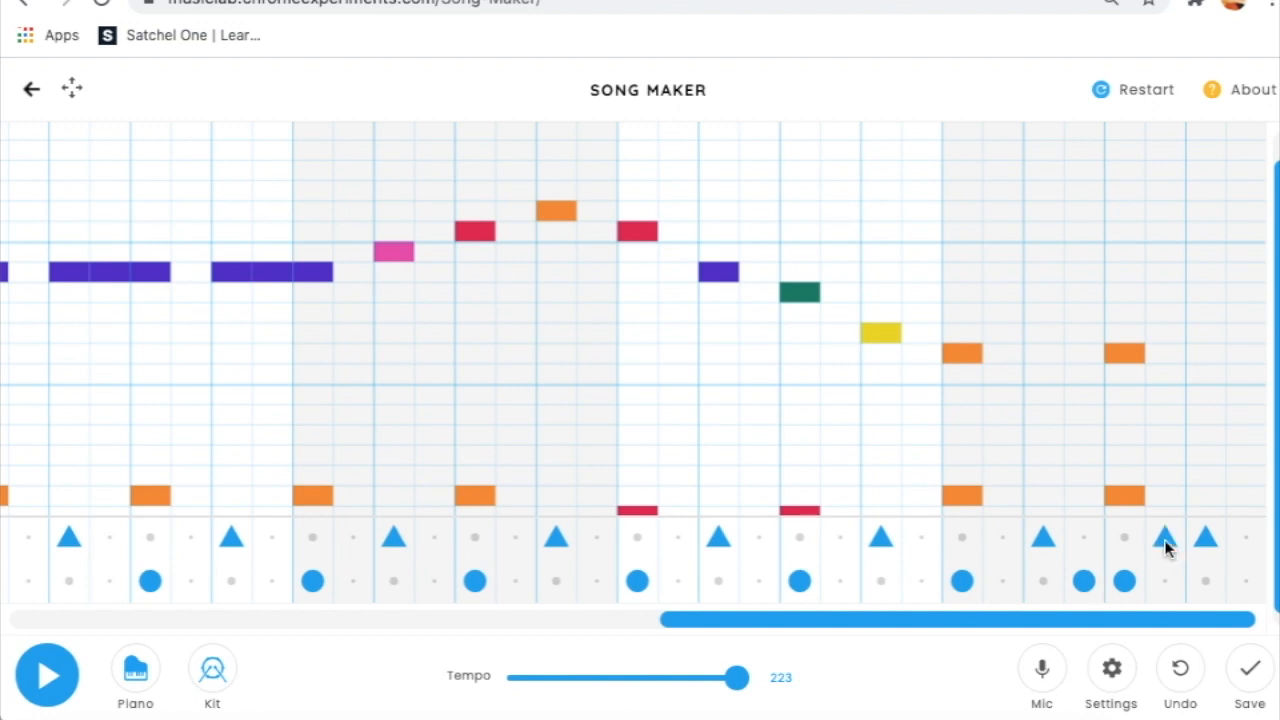
pyautogui.click(1246, 537)
pyautogui.click(57, 680)
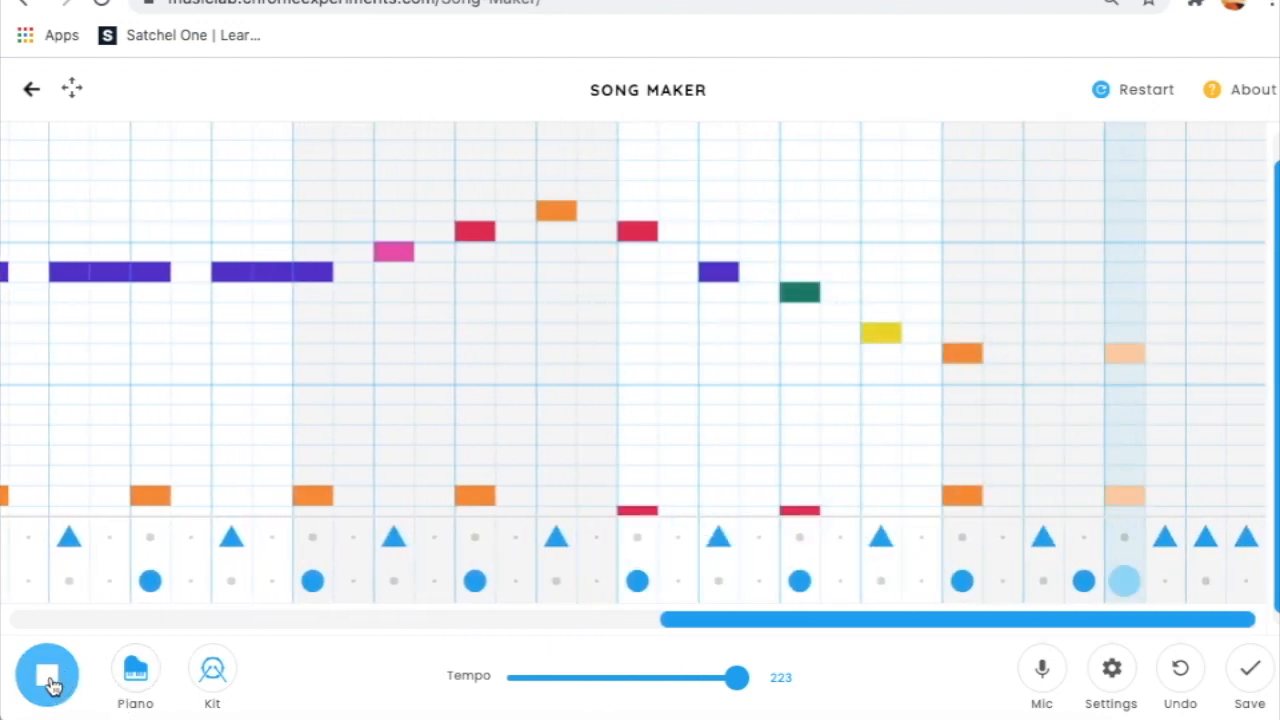
# - Try thinning bars 1 and 3 by removing the melody notes on beats 2 and 4 and after beat 2, and play the tune
pyautogui.click(52, 684)
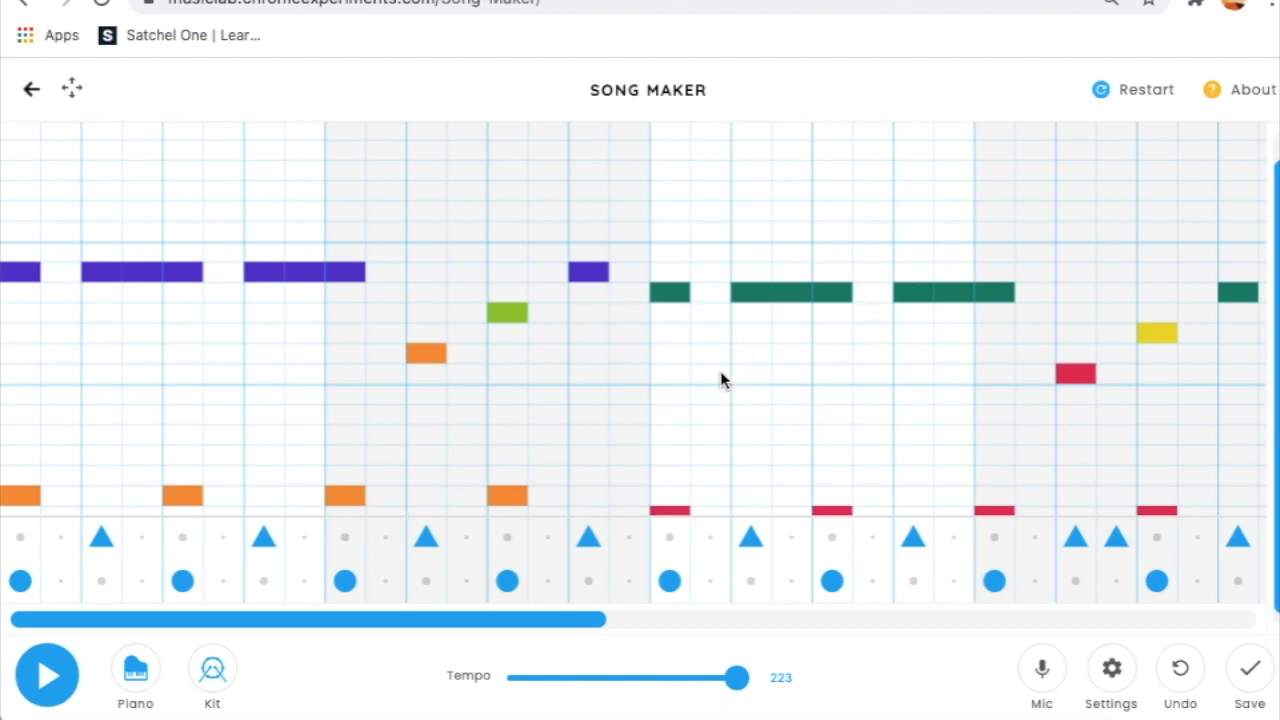
pyautogui.scroll(1, 690, 390)
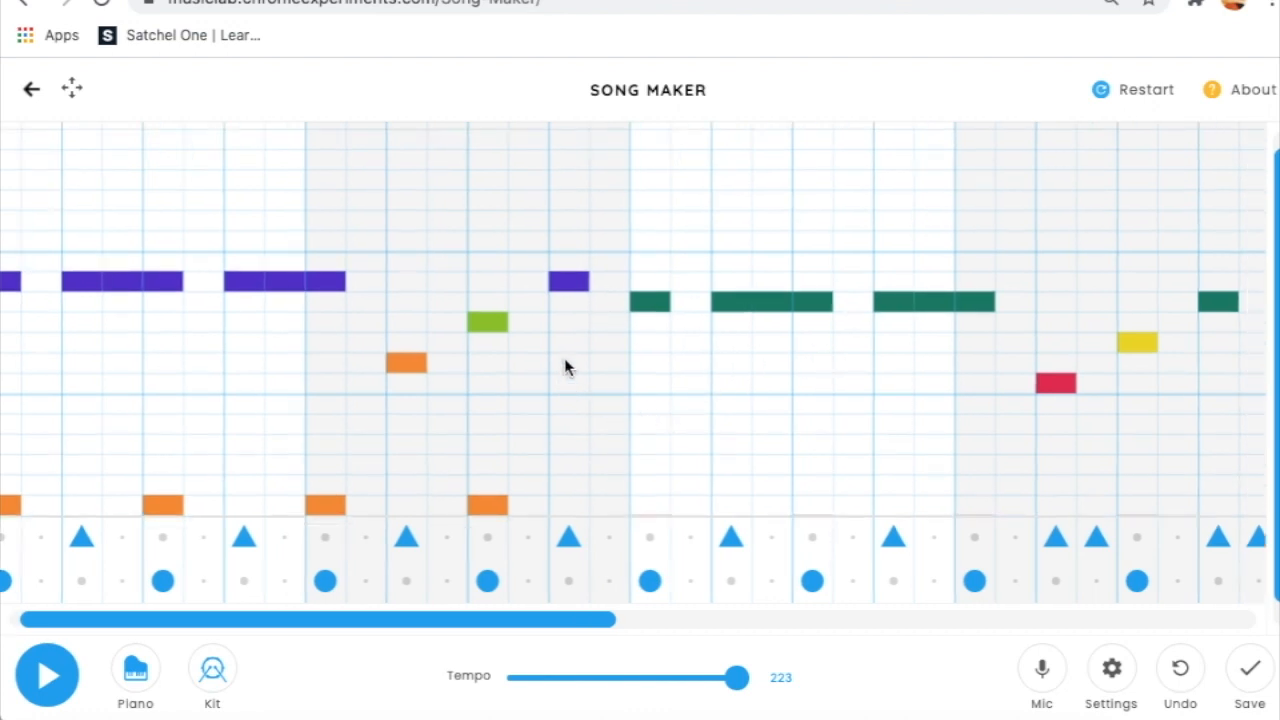
pyautogui.scroll(-2, 564, 368)
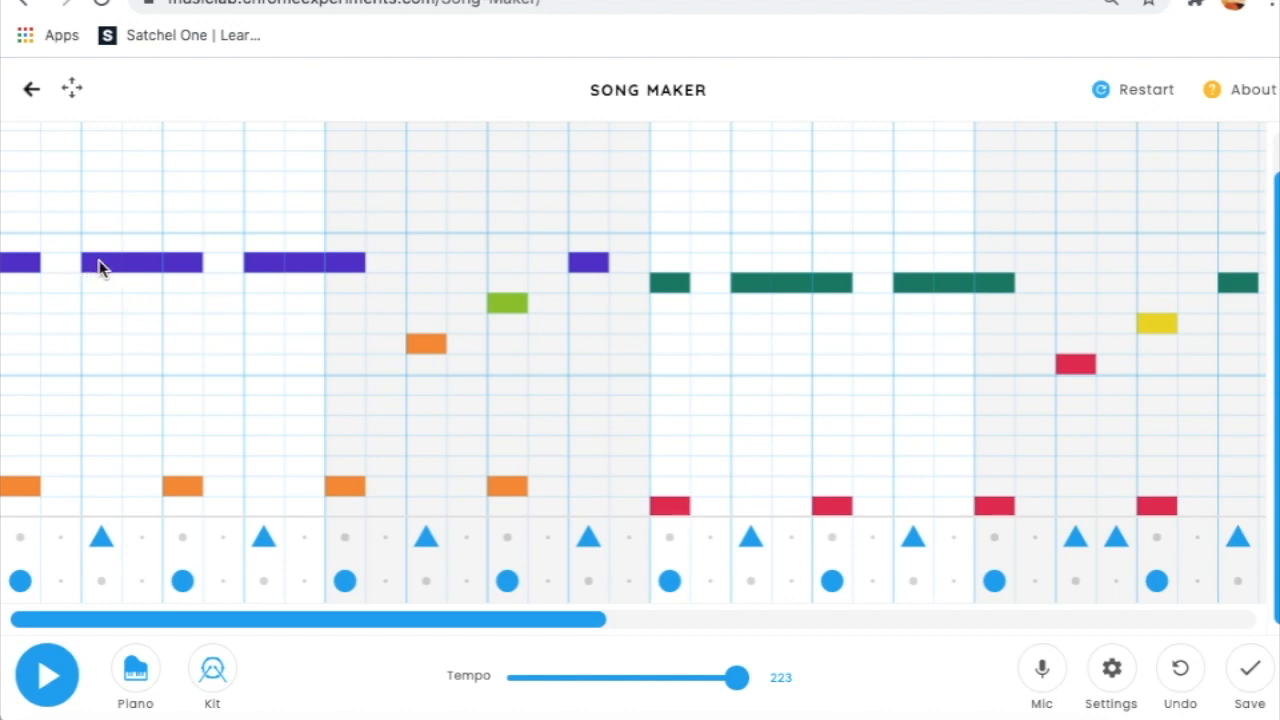
pyautogui.click(139, 261)
pyautogui.click(264, 262)
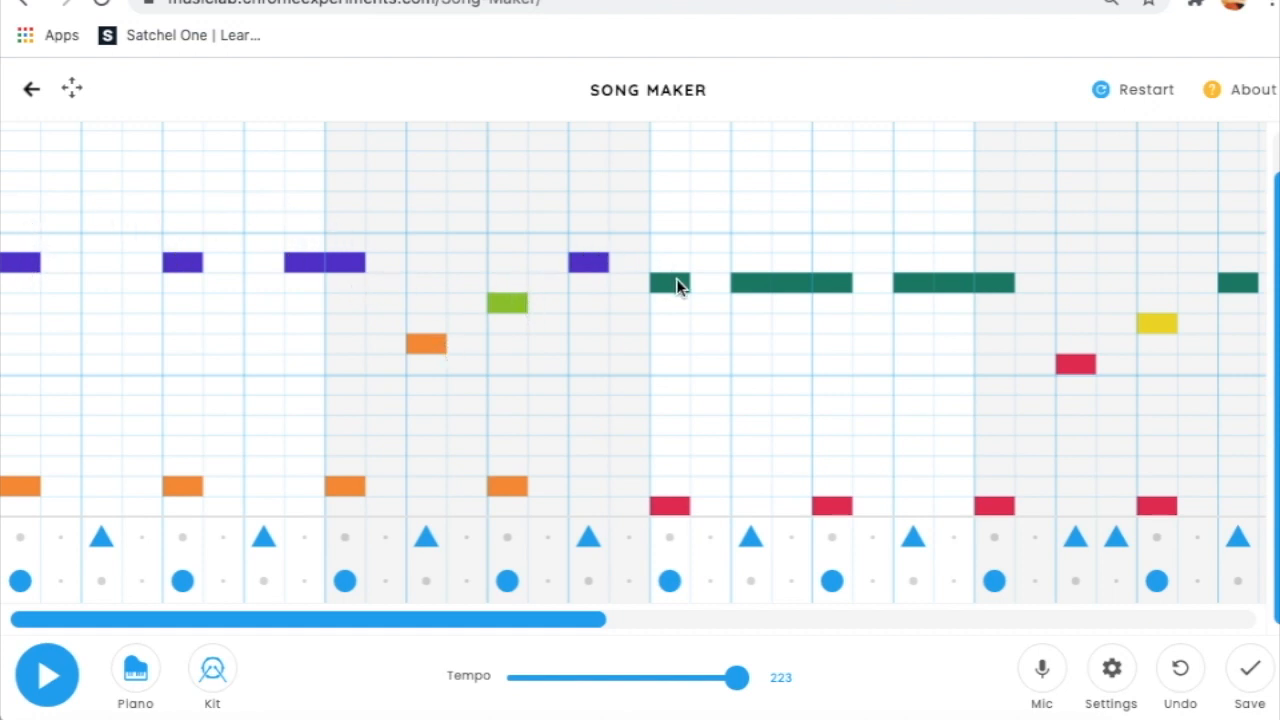
pyautogui.click(751, 285)
pyautogui.click(774, 285)
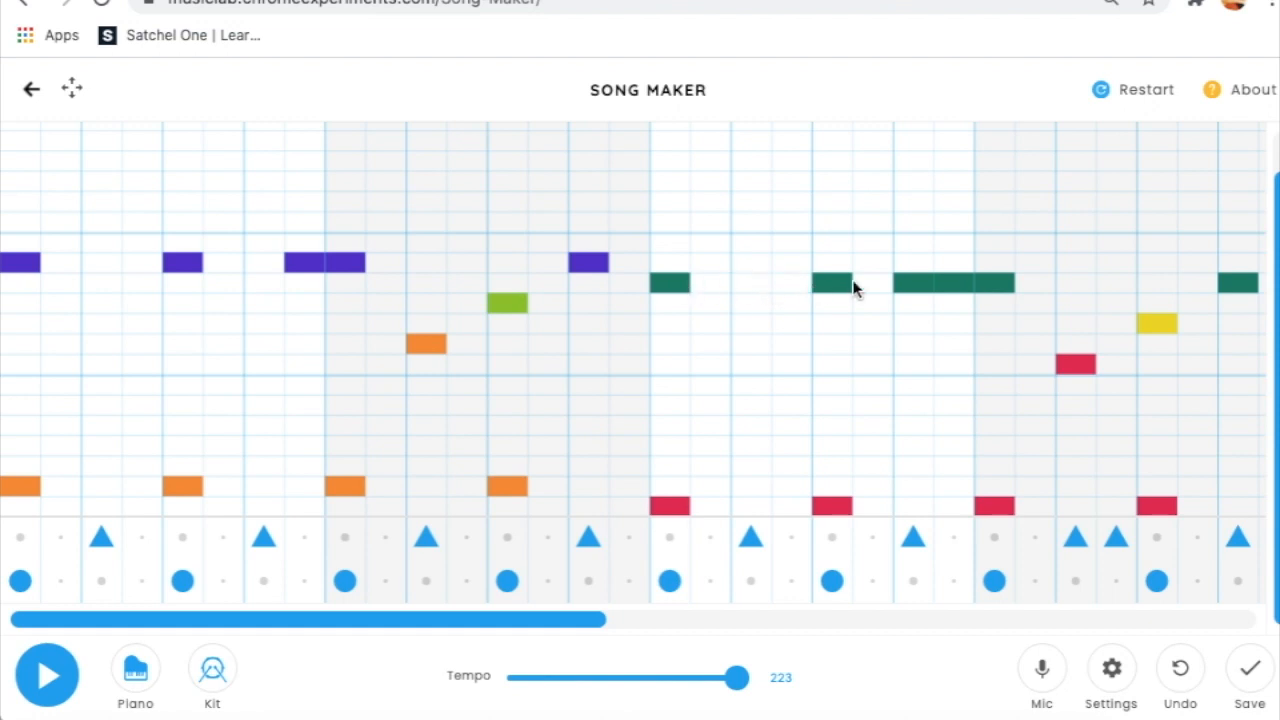
pyautogui.click(912, 285)
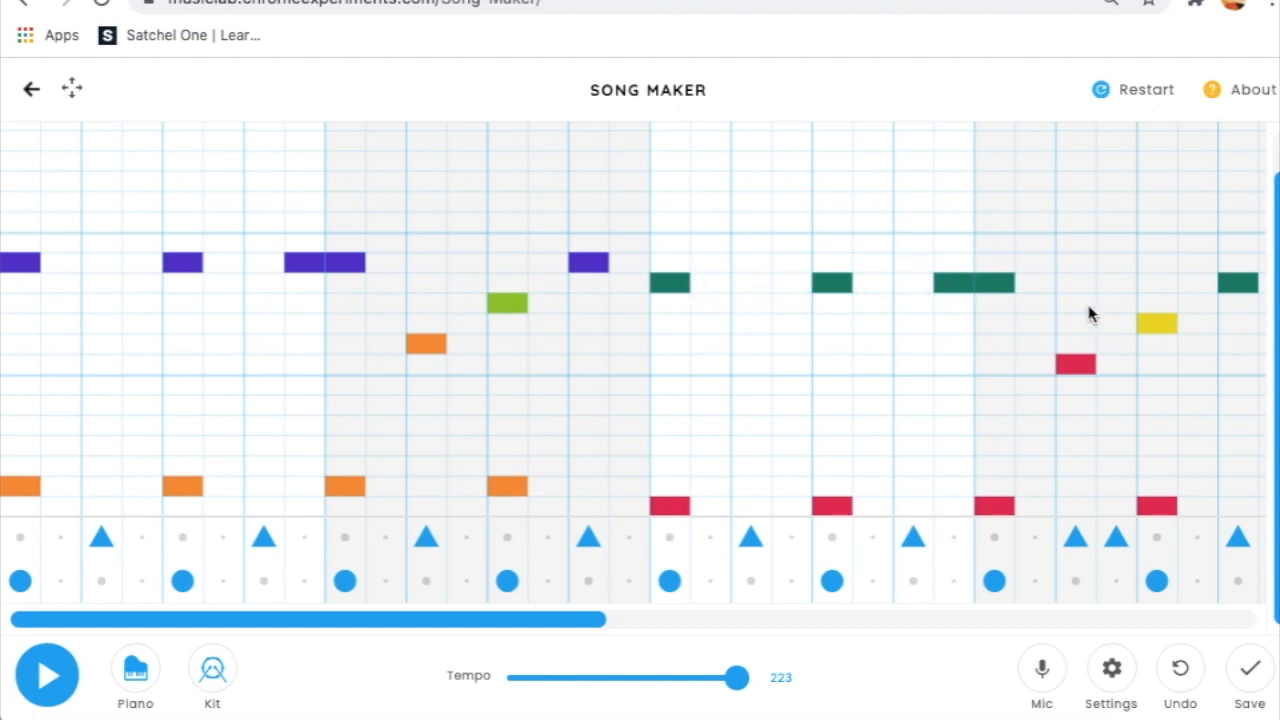
pyautogui.click(47, 677)
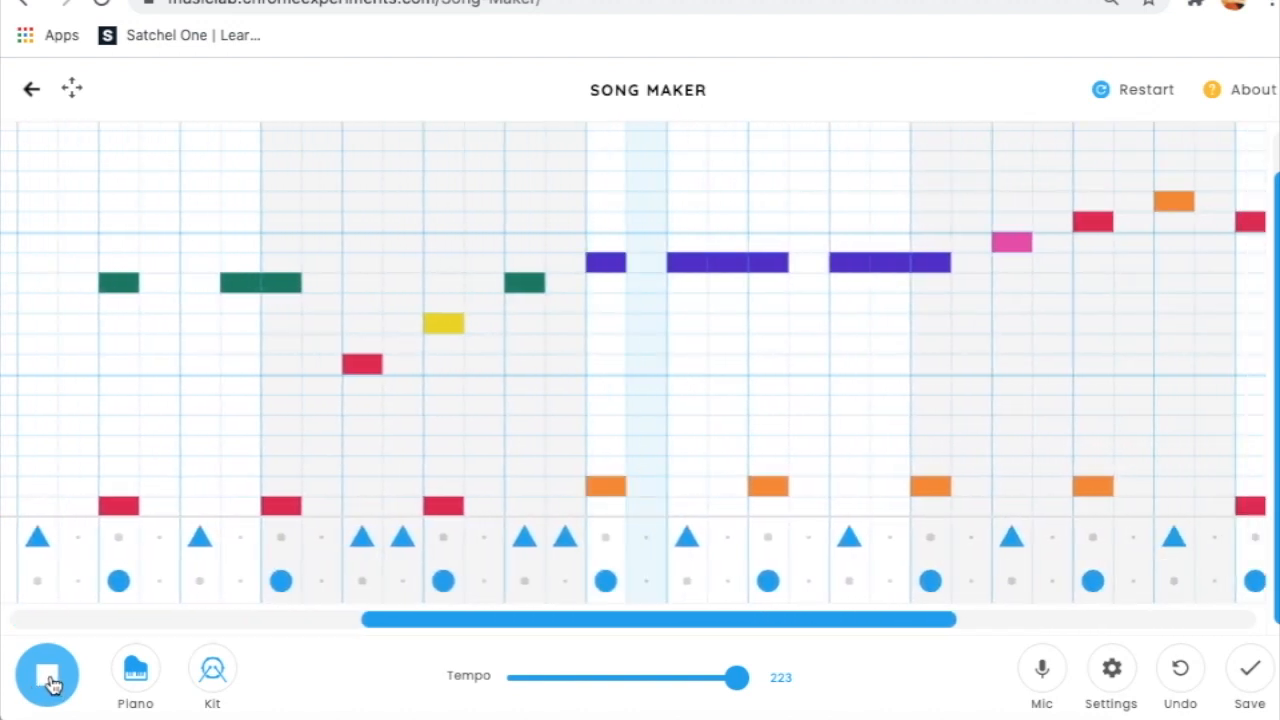
pyautogui.click(50, 680)
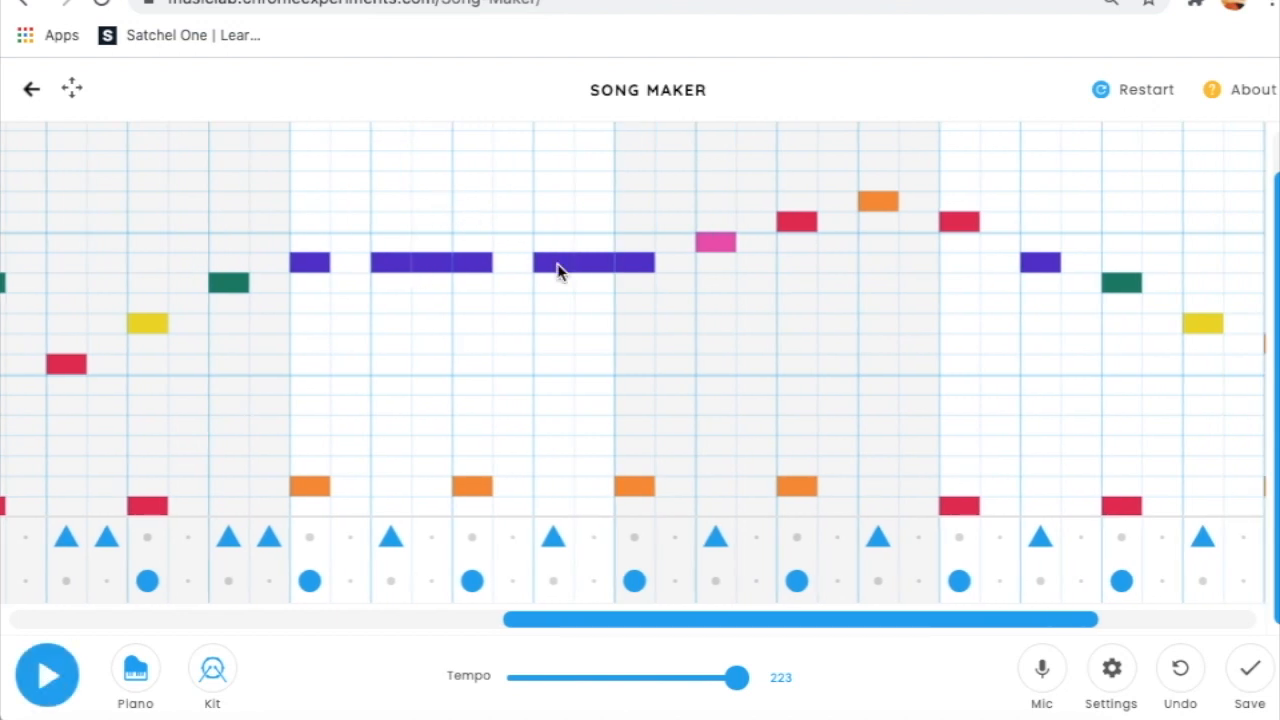
# - Restore the removed melody notes on beats 2 and 4 and after beat 2 in bars 1 and 3
pyautogui.hscroll(-10, 314, 442)
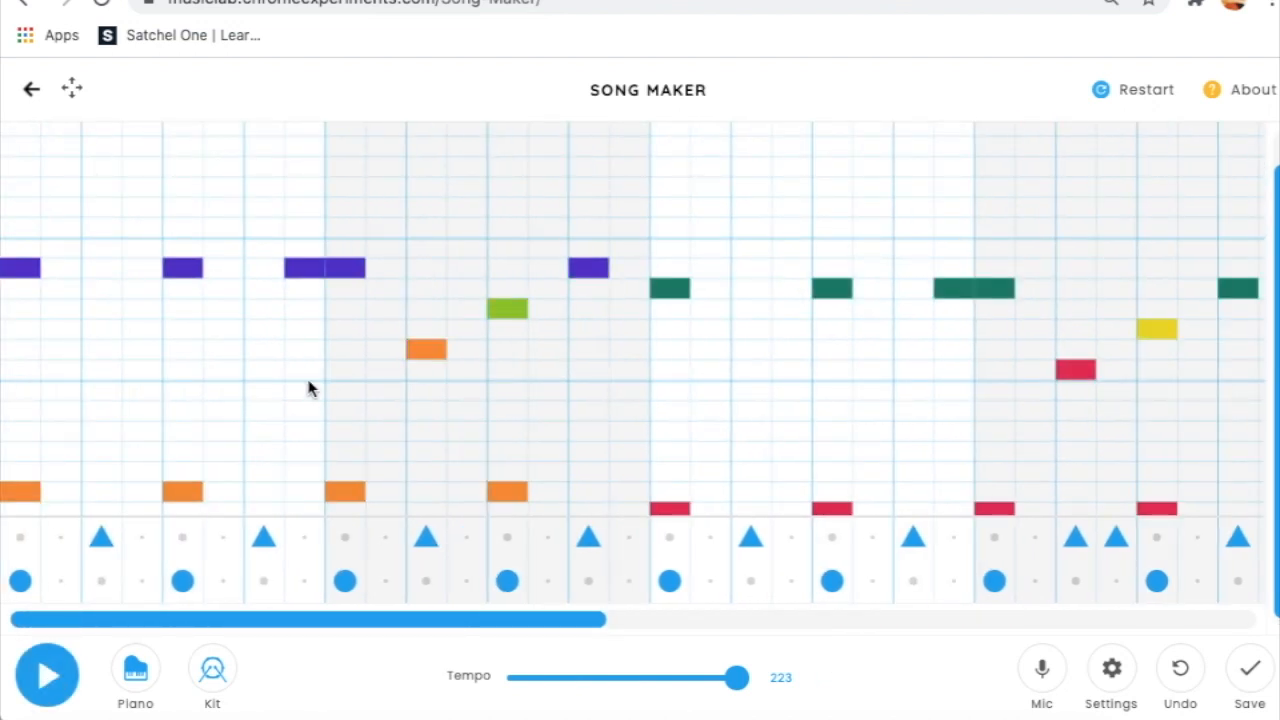
pyautogui.scroll(-1, 329, 375)
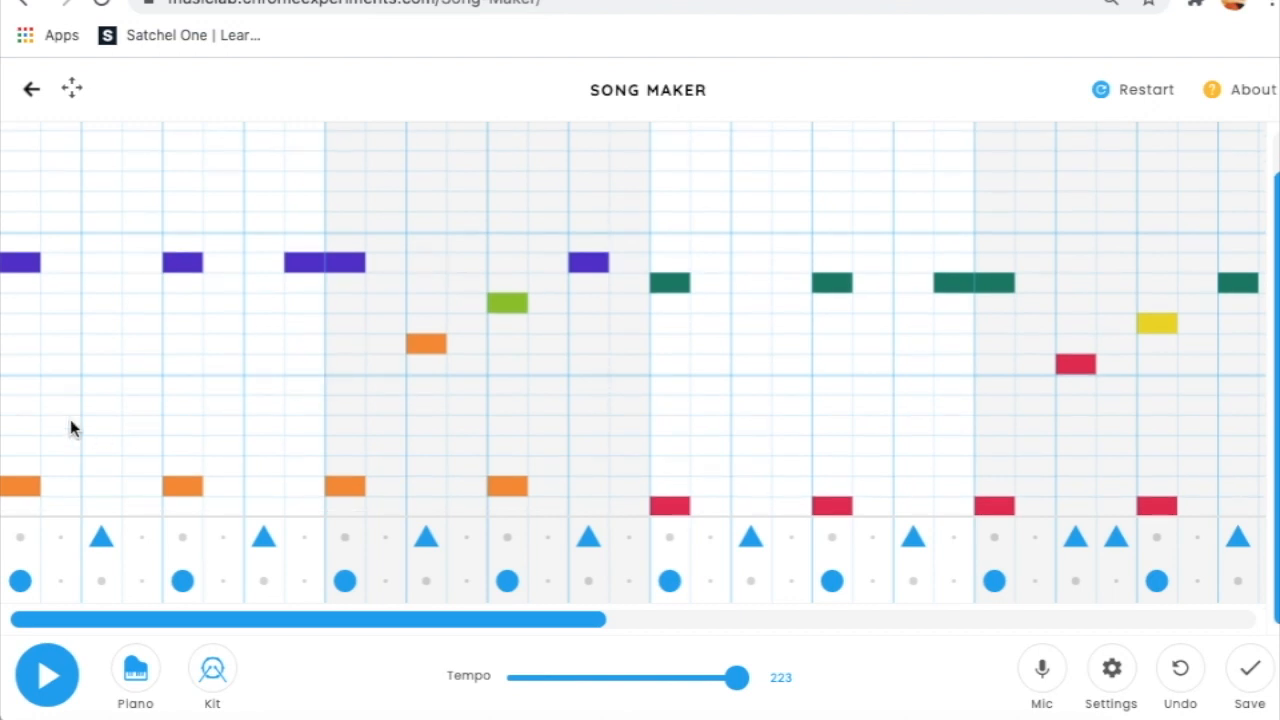
pyautogui.click(103, 262)
pyautogui.click(143, 265)
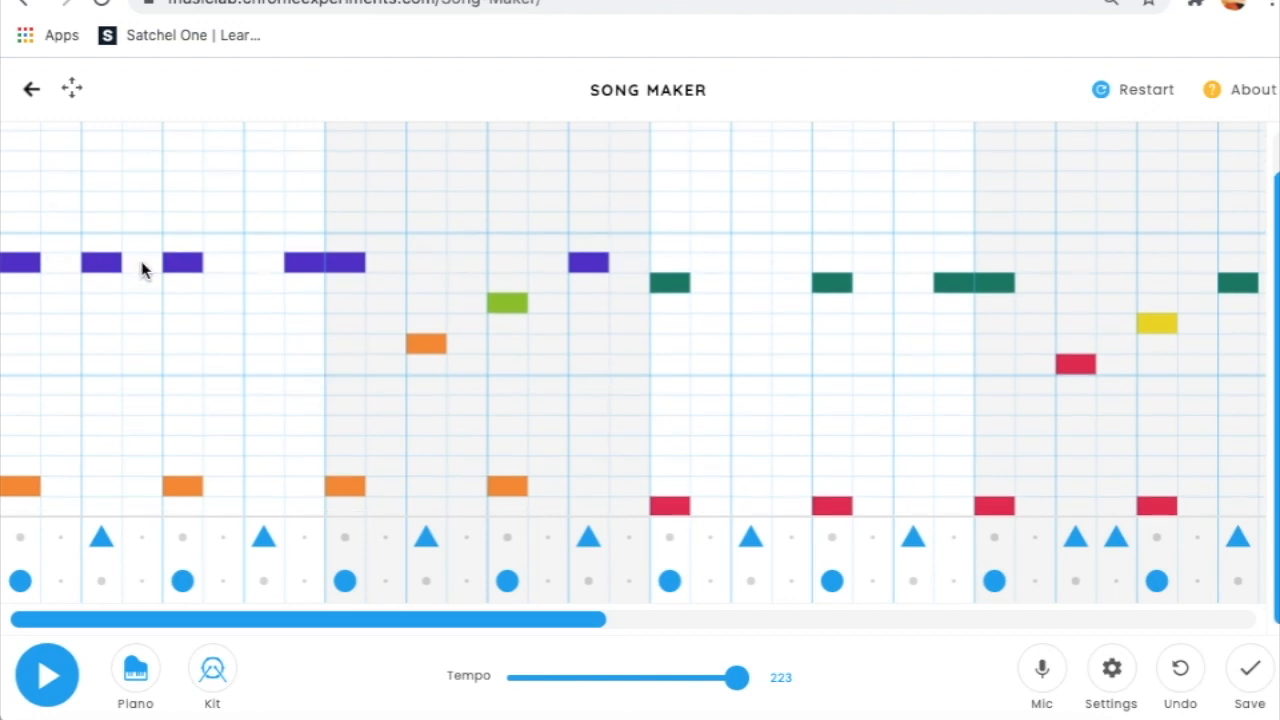
pyautogui.click(266, 265)
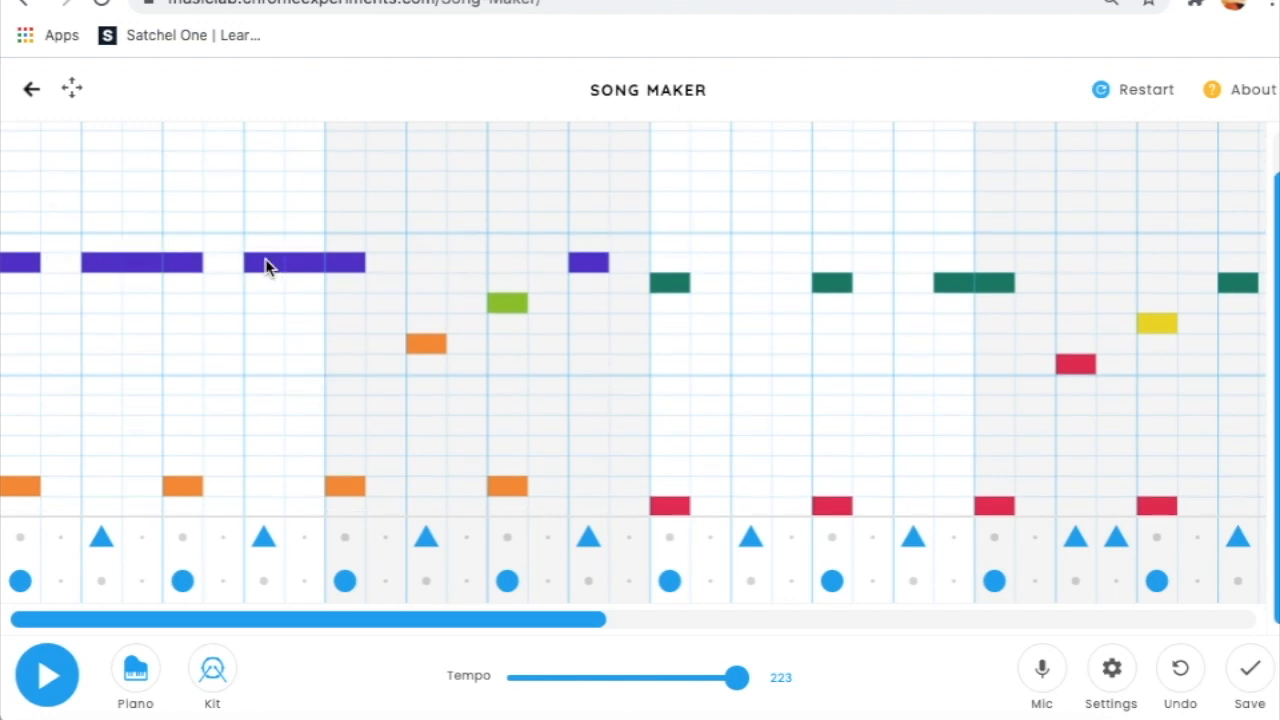
pyautogui.click(748, 284)
pyautogui.click(798, 286)
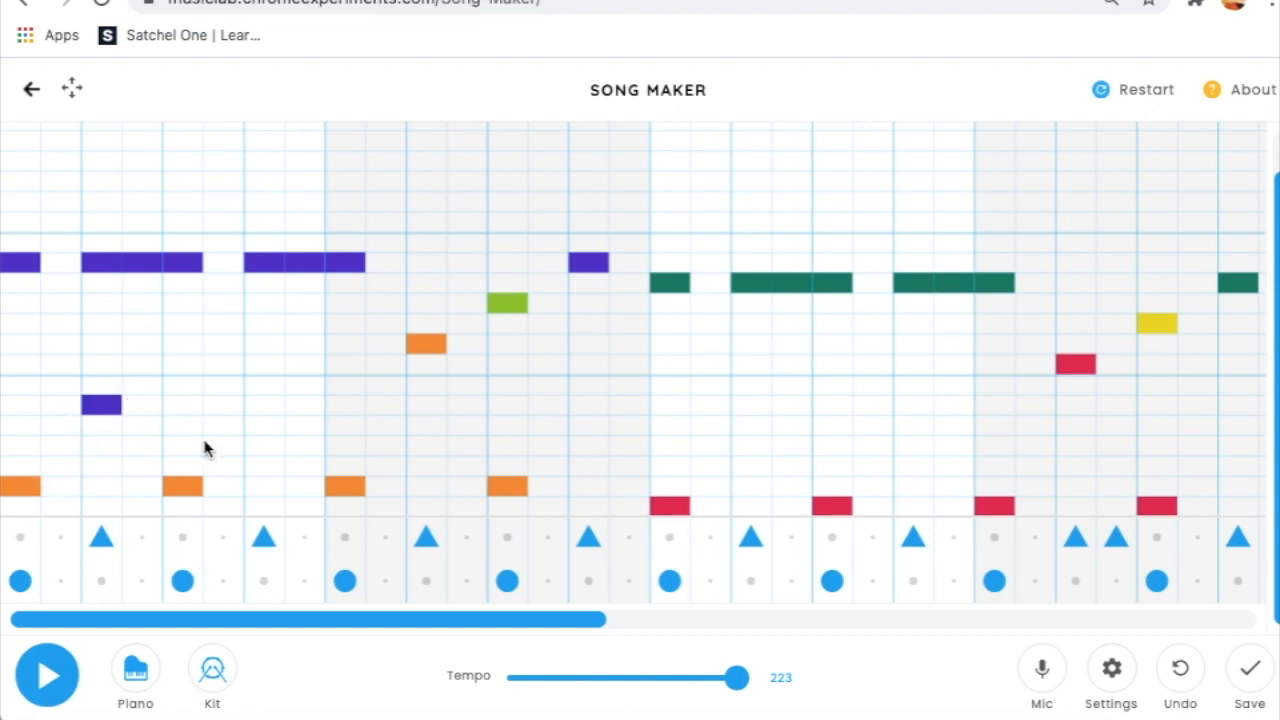
# - Add lower-octave notes on beats 2 and 4 of bars 1 and 3, and on beat 2 and after beat 4 of bar 2
pyautogui.click(264, 406)
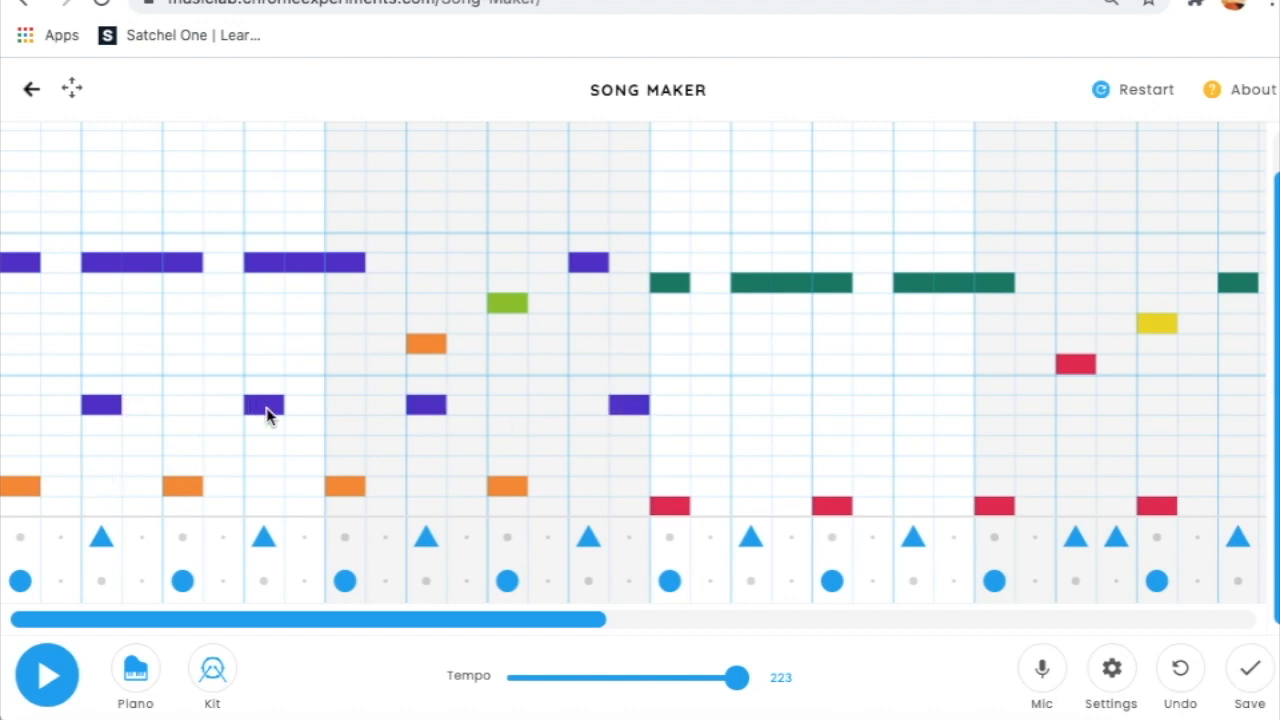
pyautogui.click(751, 426)
pyautogui.click(903, 426)
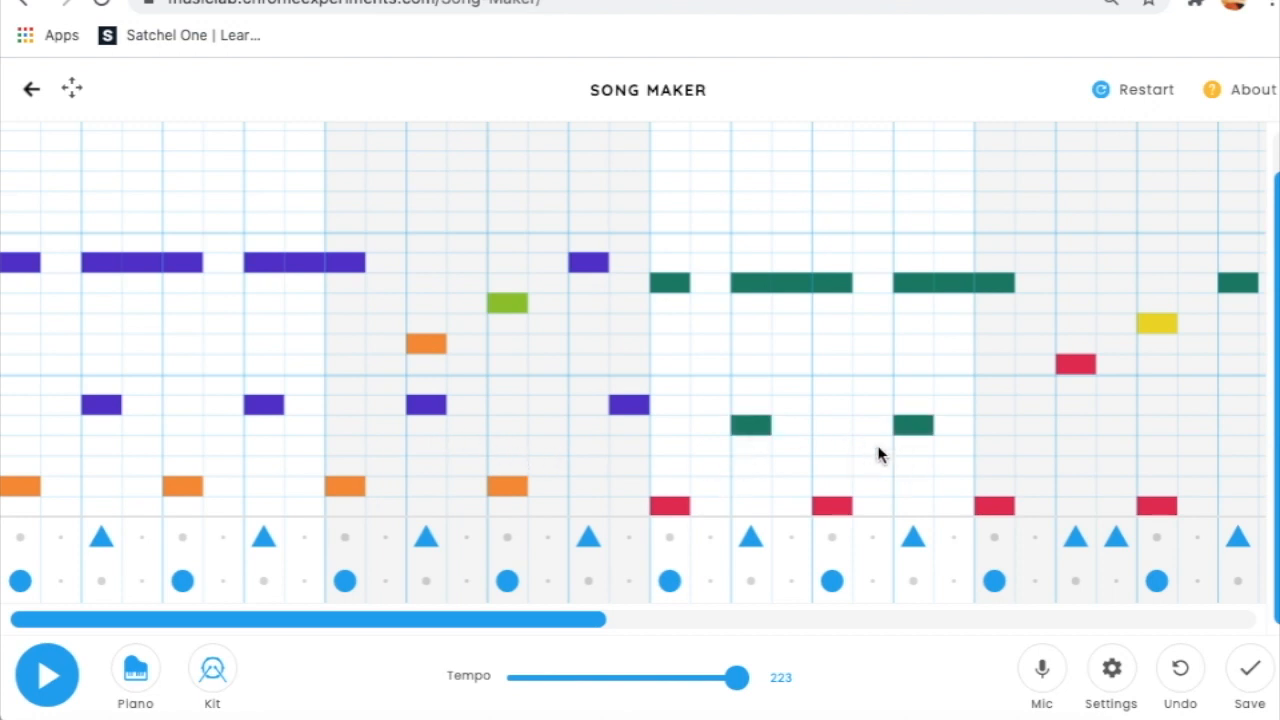
# - Add lower-octave green notes to bar 4 on beat 2, on beat 4 and on the off-beat after beat 4
pyautogui.hscroll(1, 900, 452)
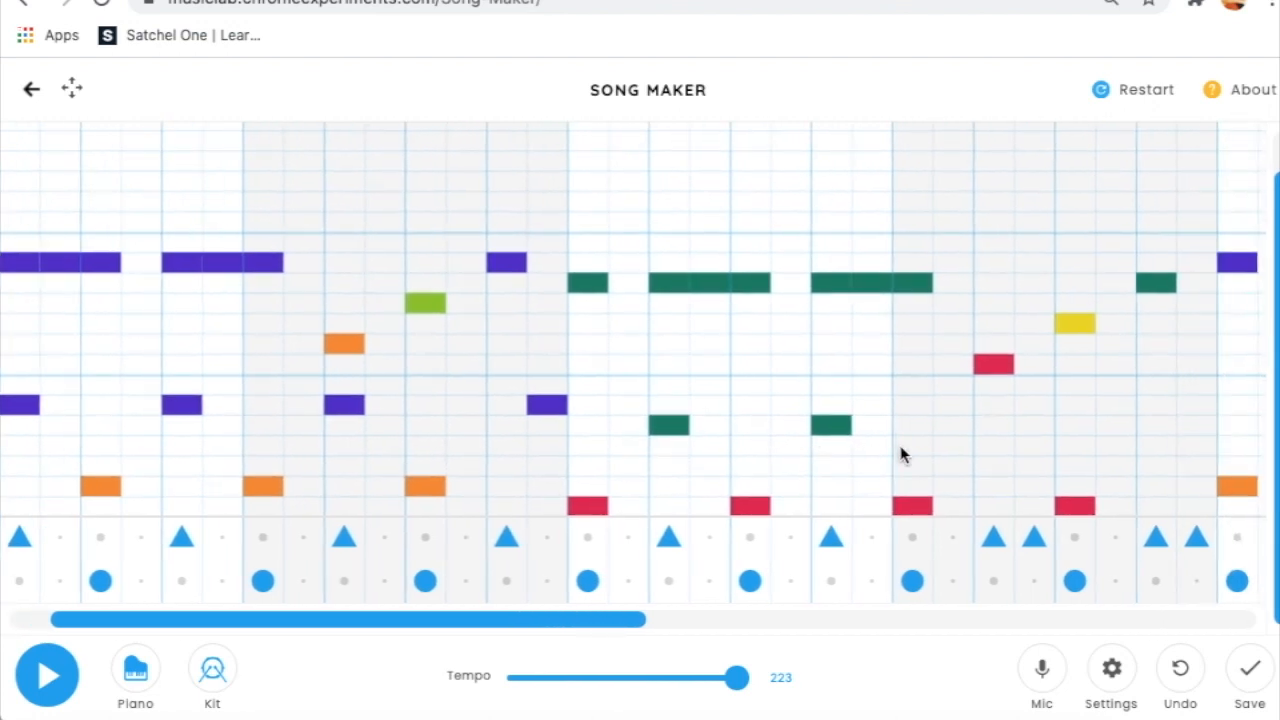
pyautogui.click(998, 428)
pyautogui.hscroll(-1, 429, 421)
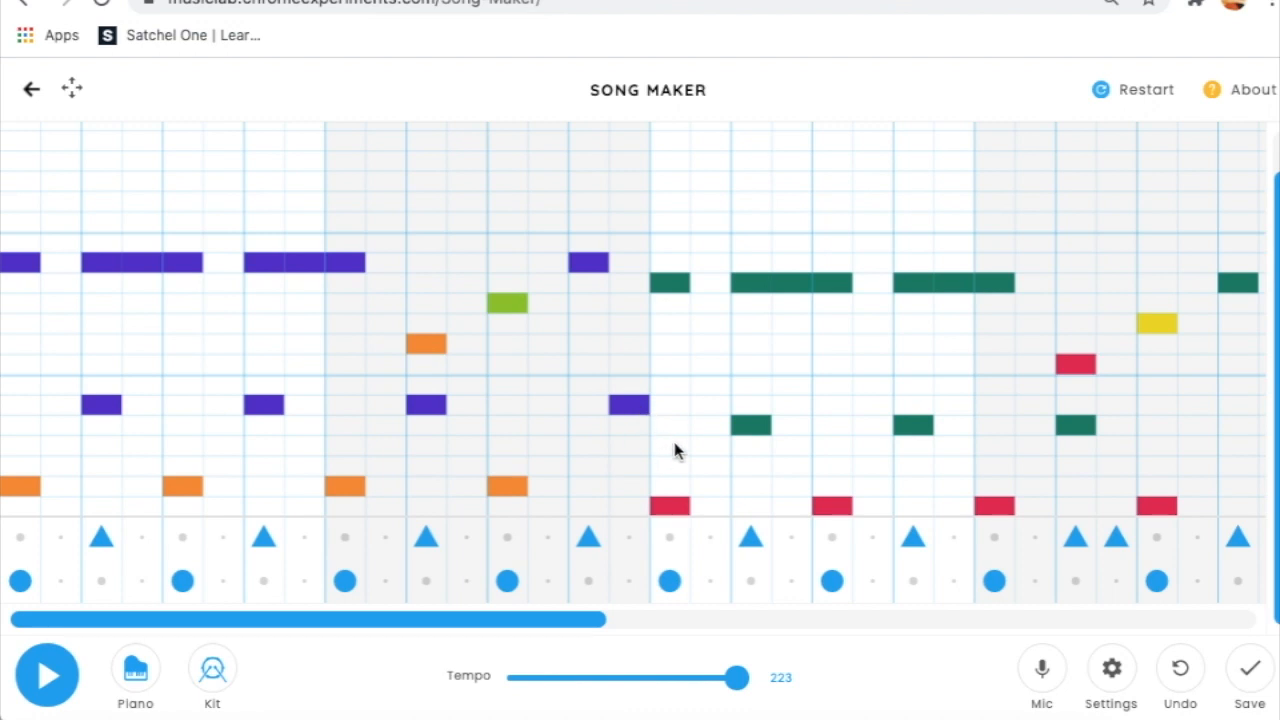
pyautogui.hscroll(5, 675, 450)
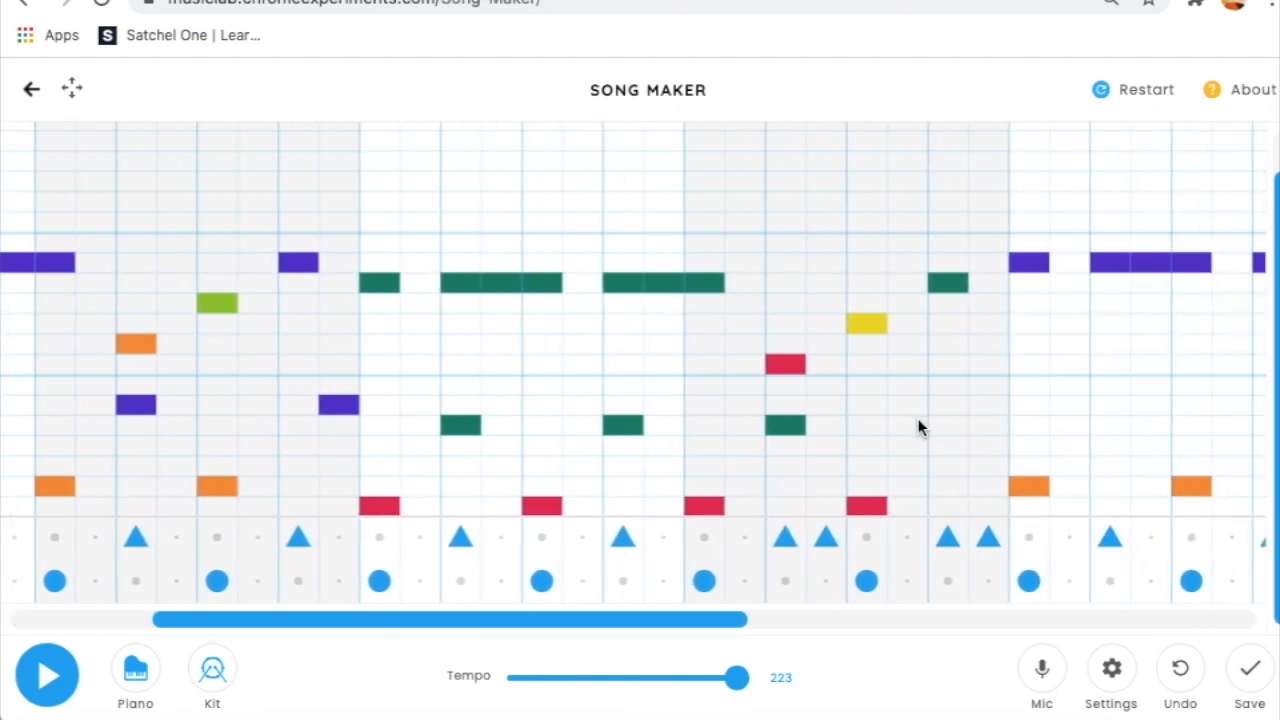
pyautogui.click(980, 428)
# - Add lower-octave purple notes to bar 5 on beat 2 and on the off-beat after beat 3
pyautogui.hscroll(4, 851, 430)
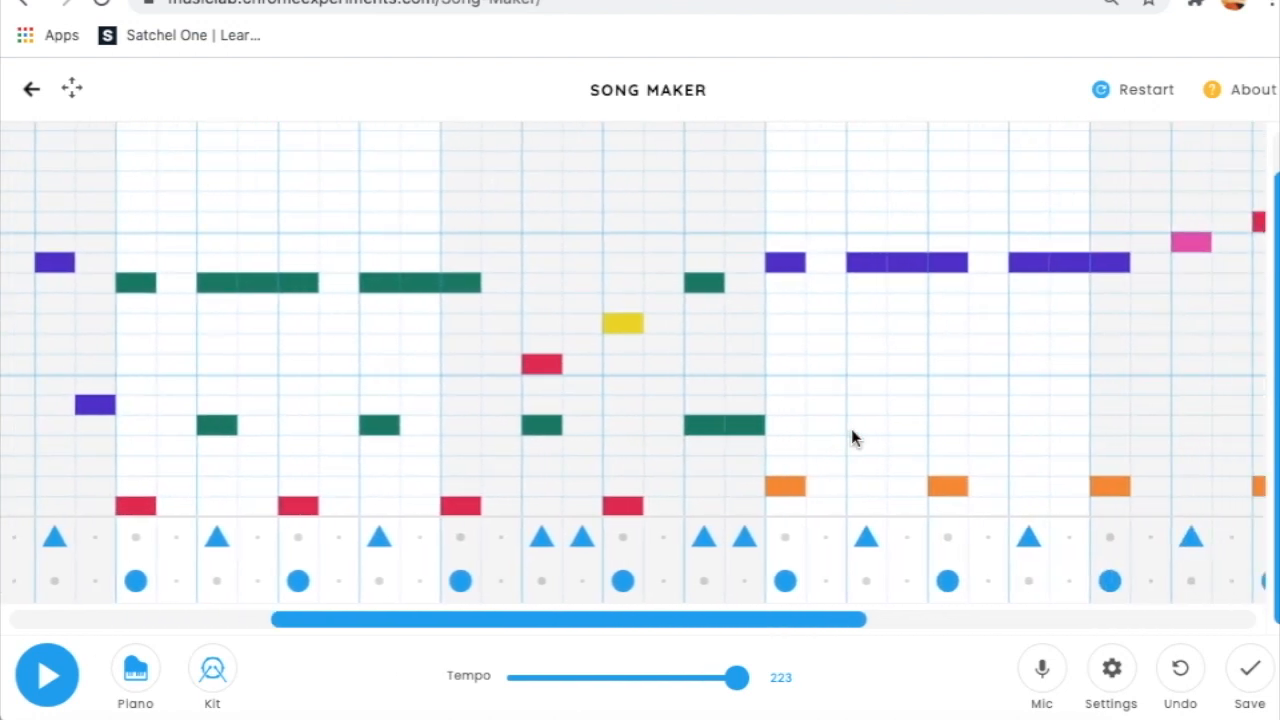
pyautogui.click(867, 405)
pyautogui.click(987, 405)
# - Add low notes to bar 6: purple after beat 1, pink on beat 2, purple on beat 3 and green on beat 4
pyautogui.hscroll(4, 907, 405)
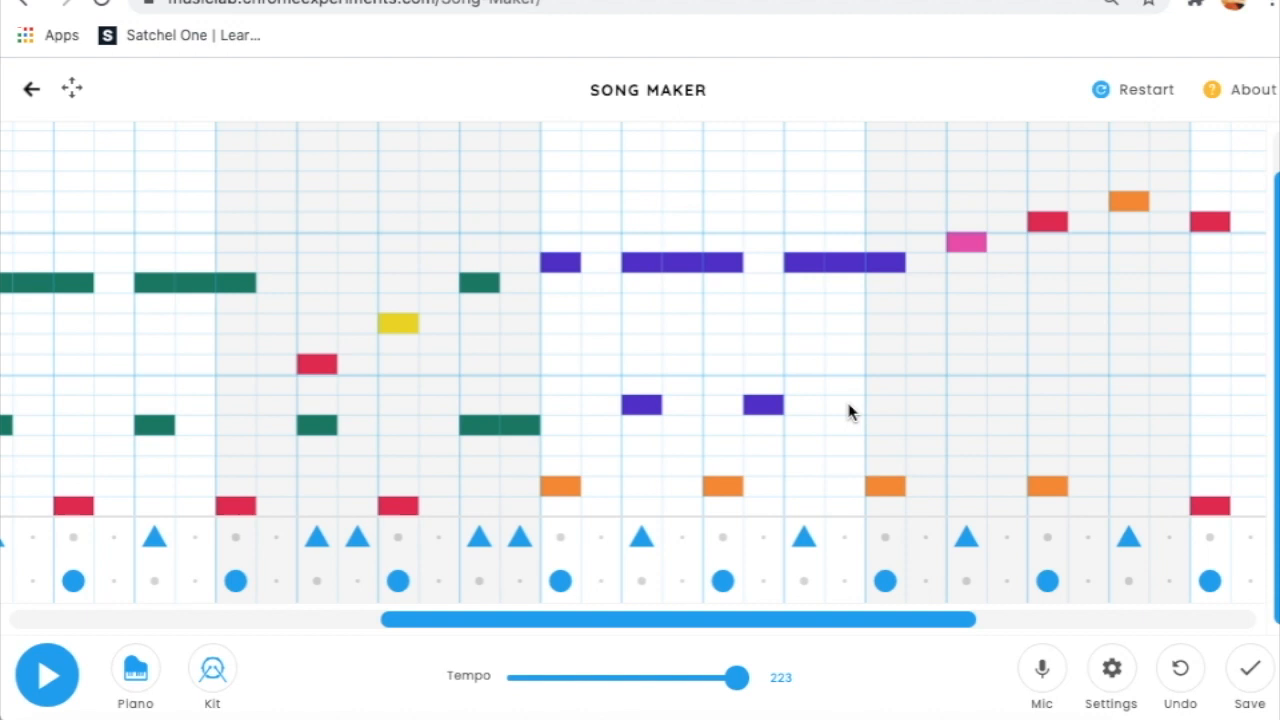
pyautogui.click(919, 405)
pyautogui.hscroll(2, 919, 405)
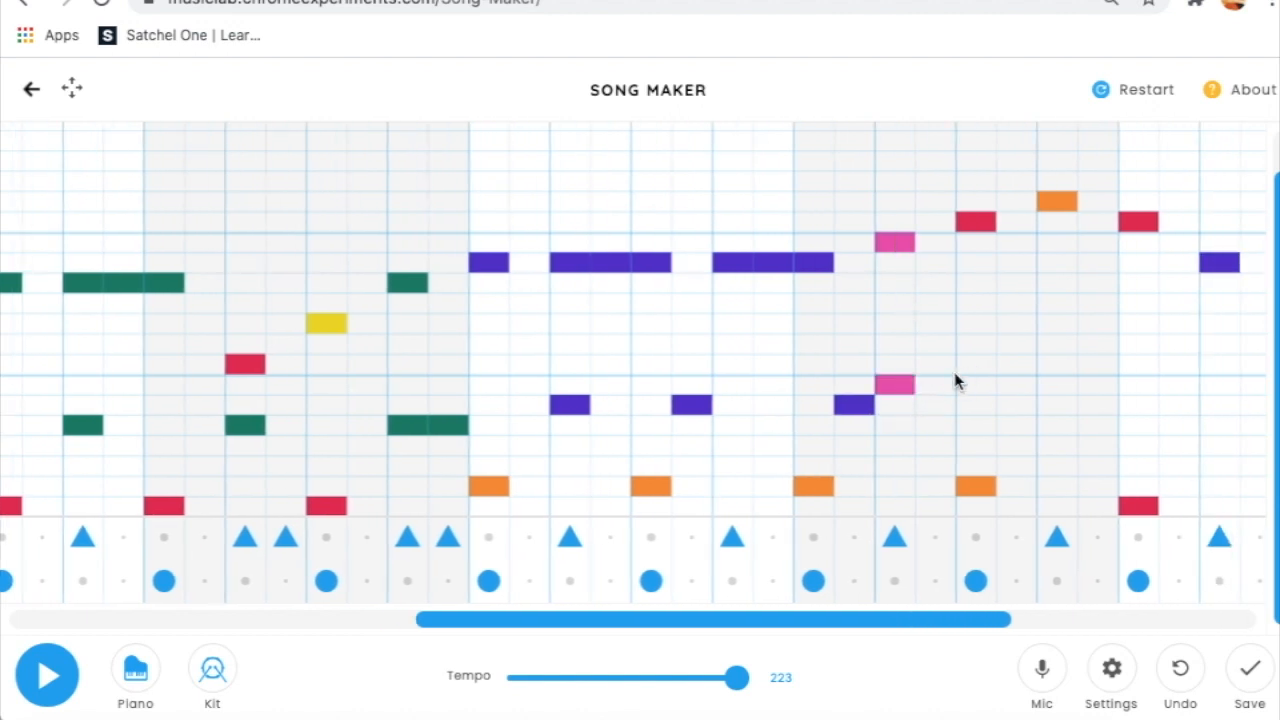
pyautogui.click(895, 386)
pyautogui.click(898, 423)
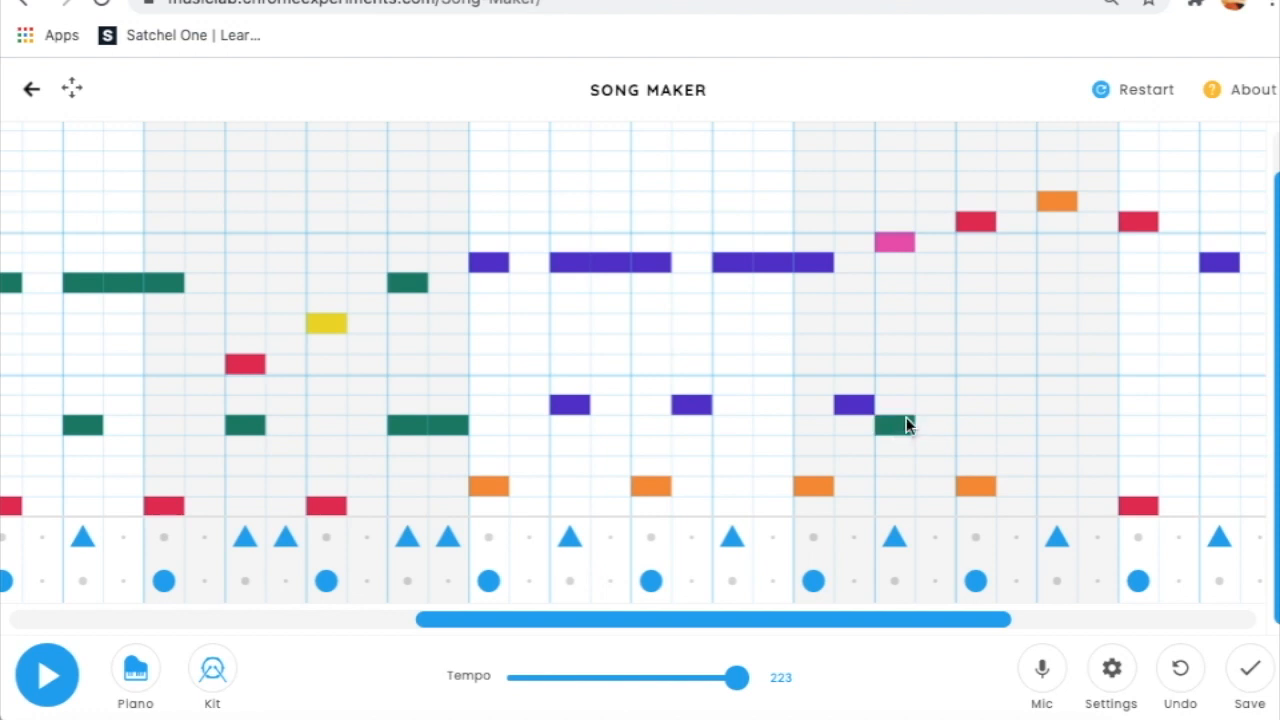
pyautogui.click(900, 424)
pyautogui.click(896, 203)
pyautogui.click(897, 389)
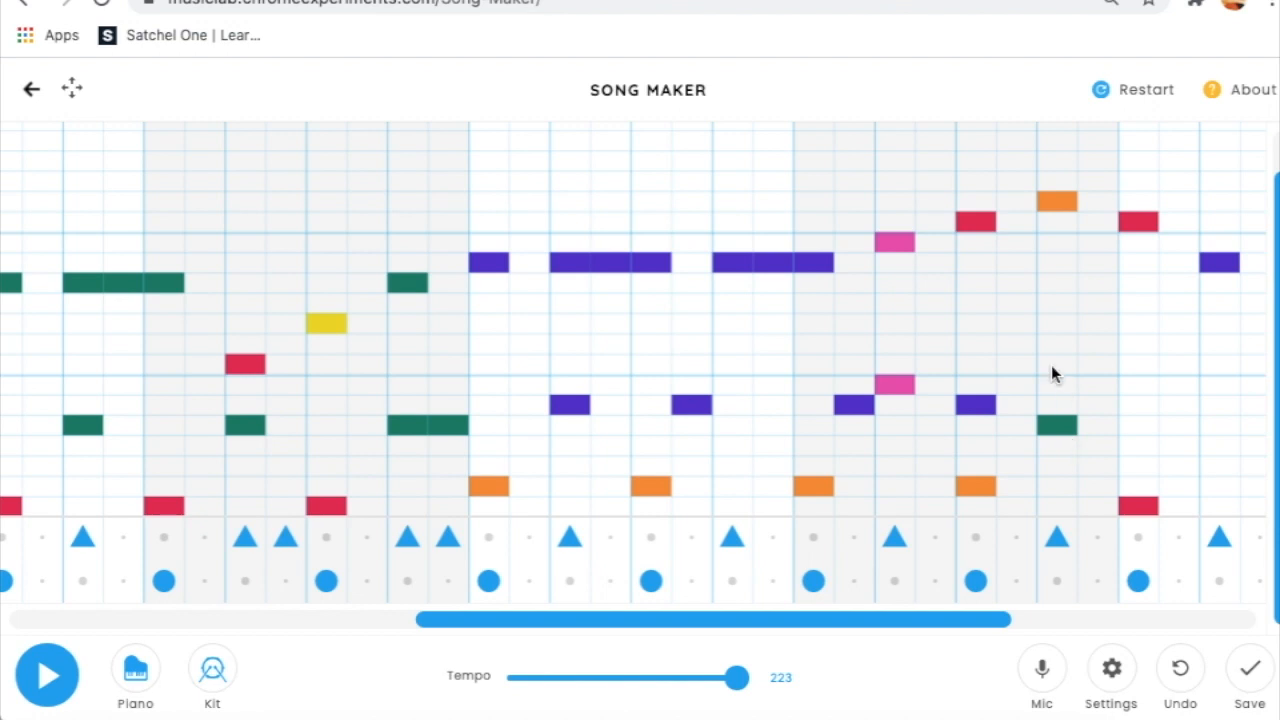
# - In bar 7's bass, add red notes after beat 1 and on beat 2, and replace beat 3's red note with green after beat 2
pyautogui.hscroll(2, 963, 401)
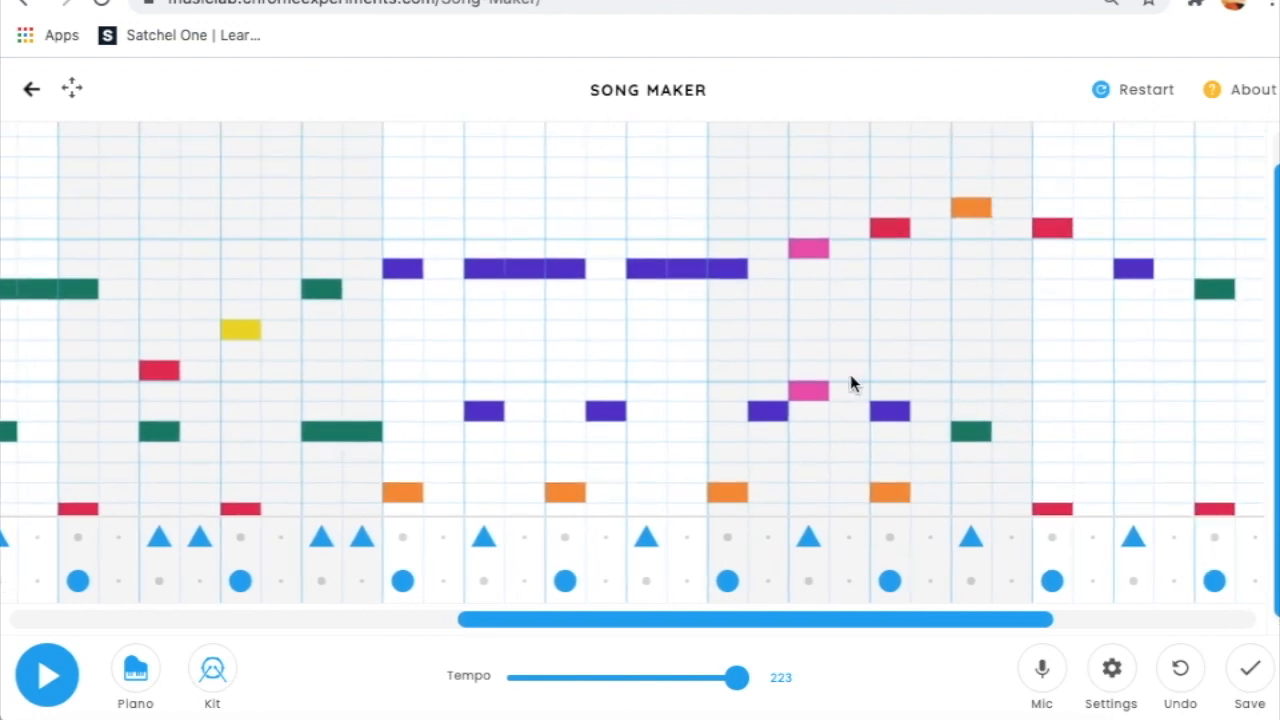
pyautogui.hscroll(1, 831, 375)
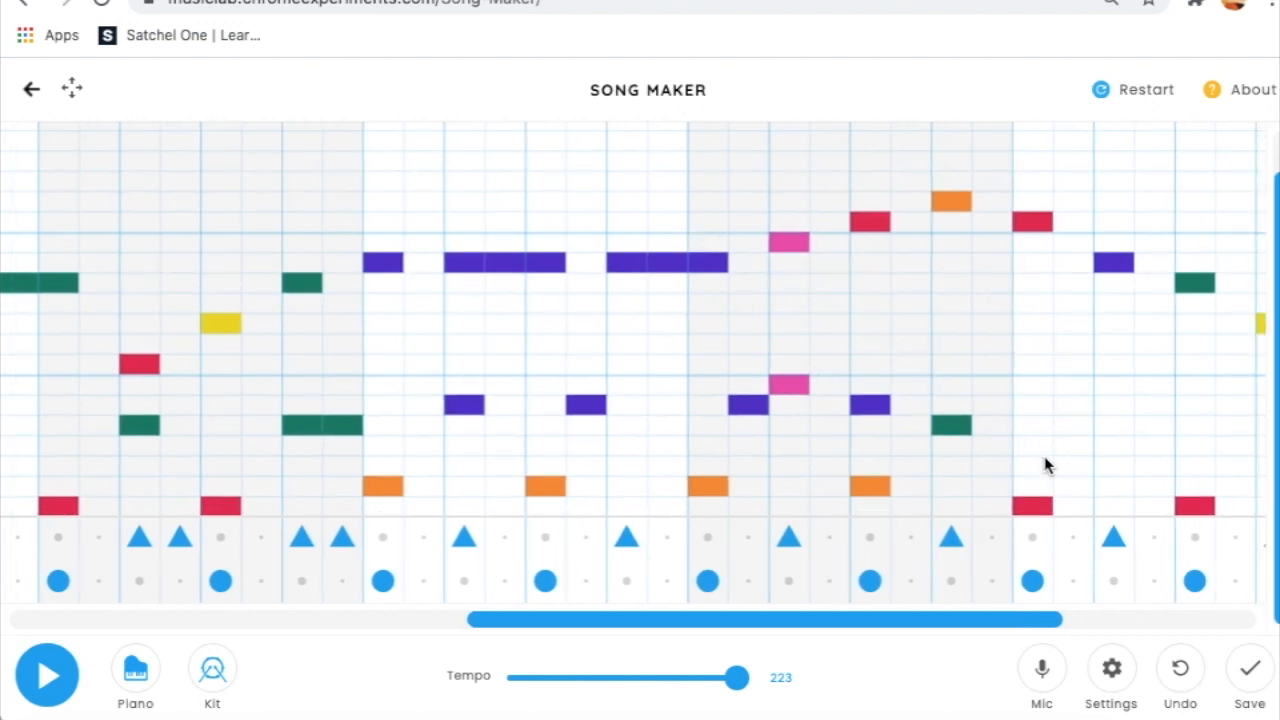
pyautogui.hscroll(3, 1038, 437)
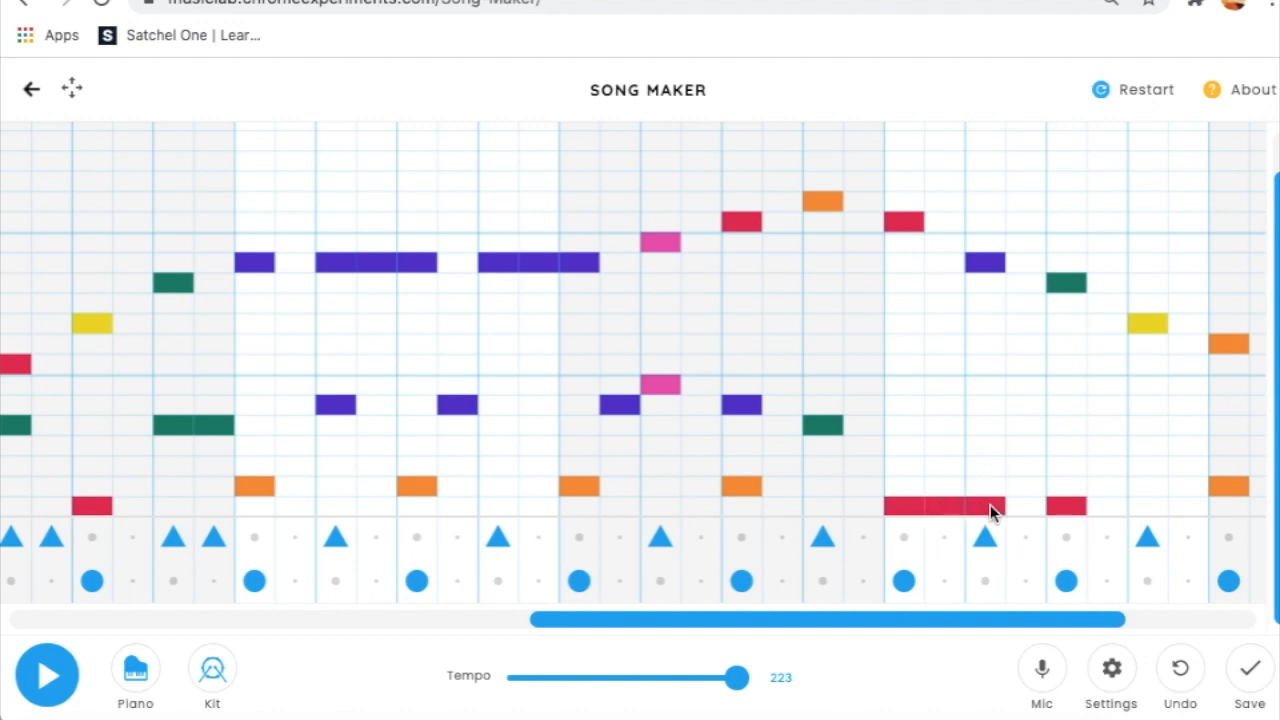
pyautogui.click(1030, 446)
pyautogui.click(1062, 506)
pyautogui.click(1027, 426)
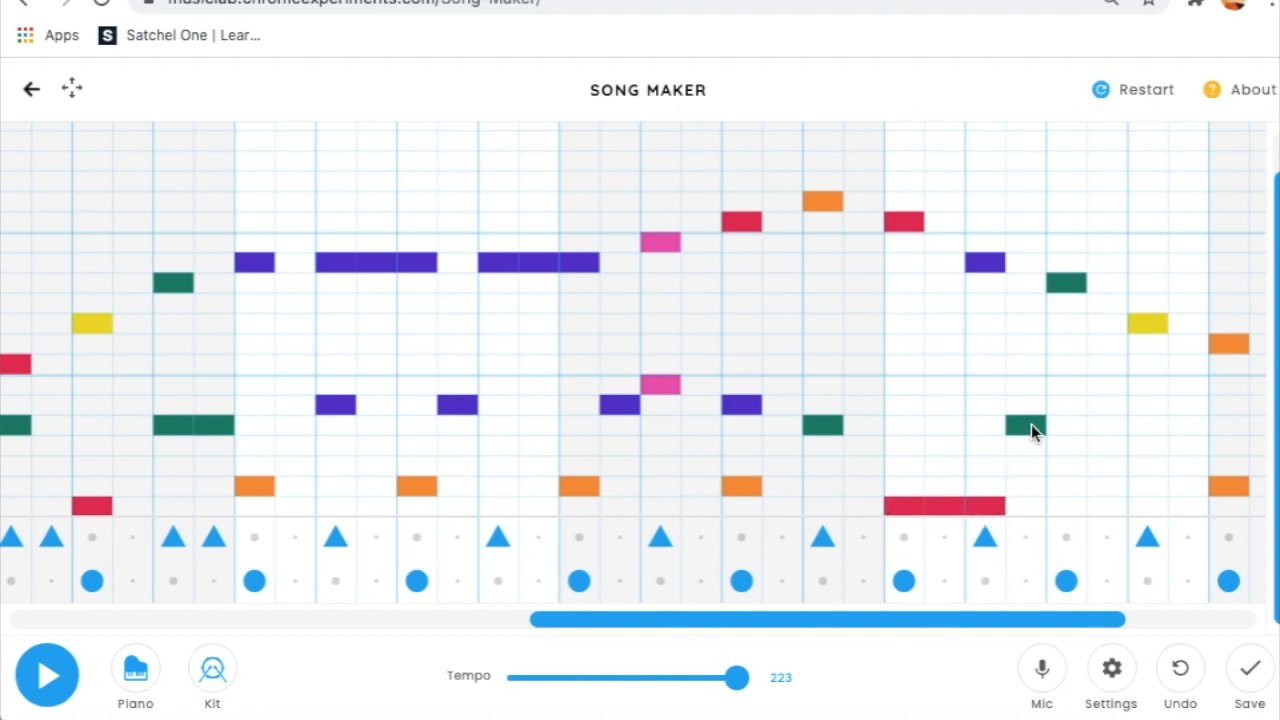
# - Add red bass notes after beat 3 and on beat 4 of bar 7, and a low yellow note after beat 4
pyautogui.click(1112, 508)
pyautogui.click(1152, 508)
pyautogui.hscroll(3, 1194, 502)
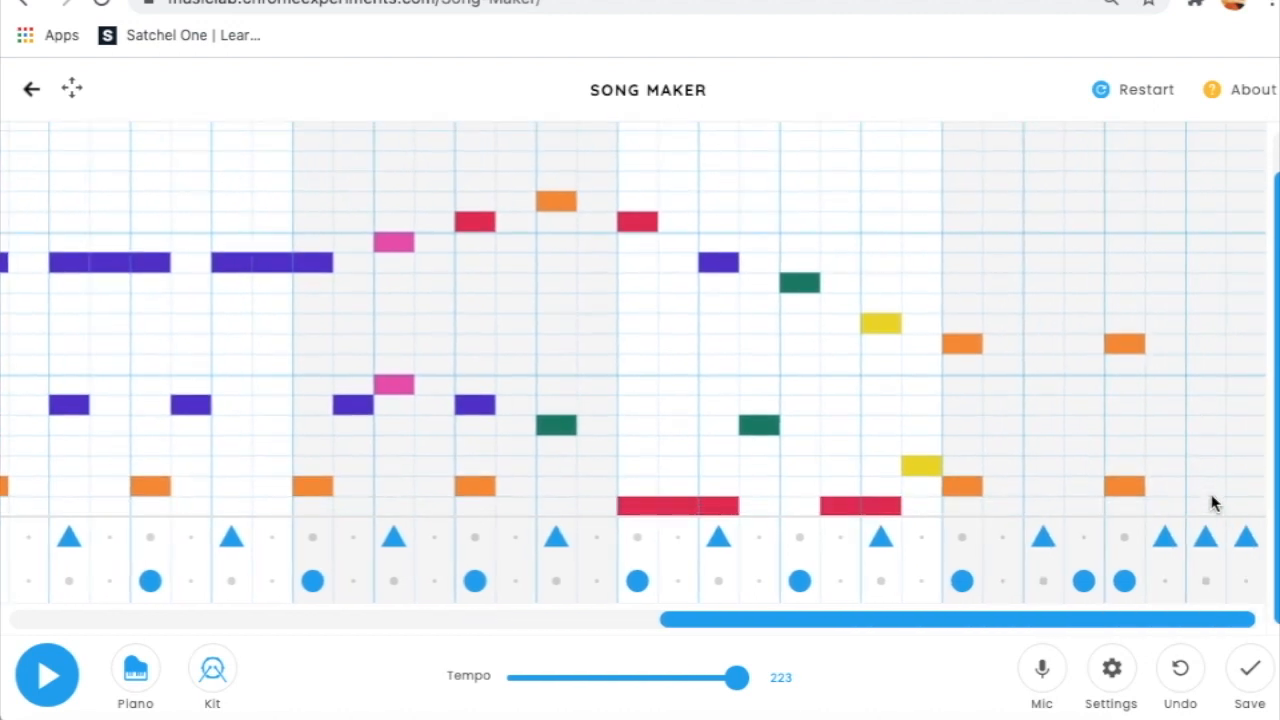
# - End bar 8 with a low green note on beat 4 and a purple note after it, and play the tune
pyautogui.click(1207, 428)
pyautogui.click(1247, 408)
pyautogui.hscroll(-15, 286, 457)
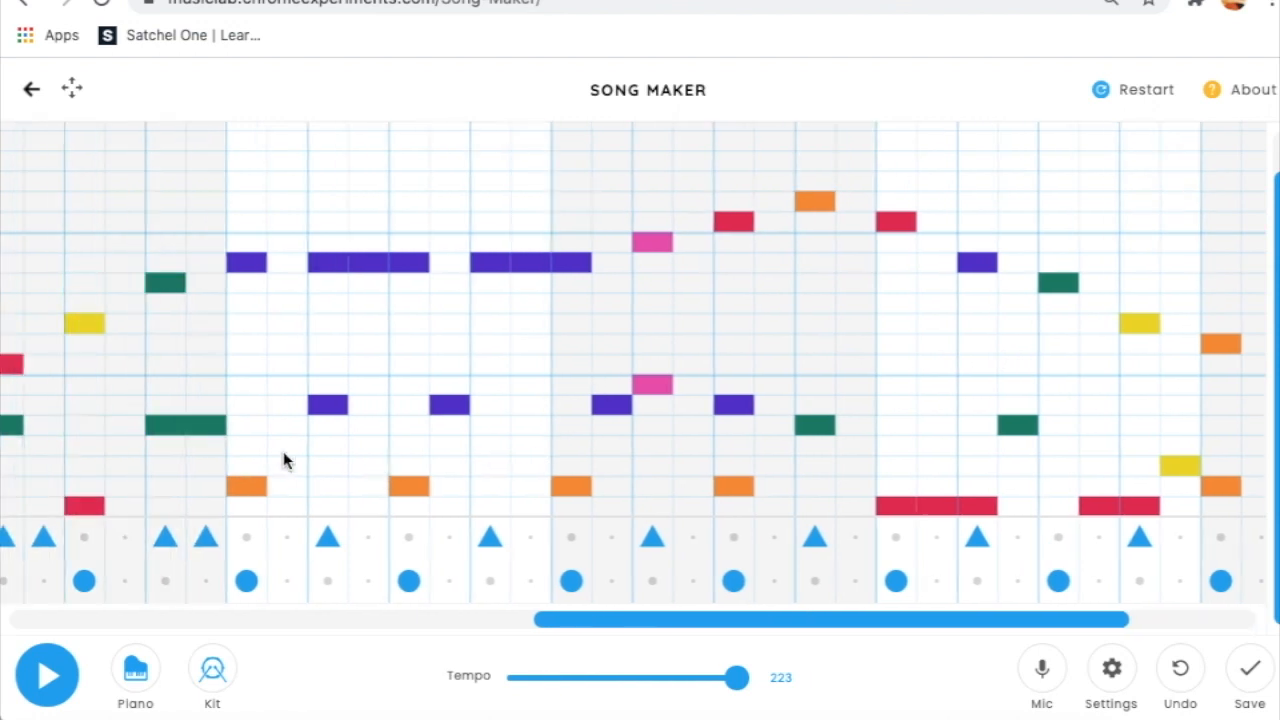
pyautogui.click(46, 676)
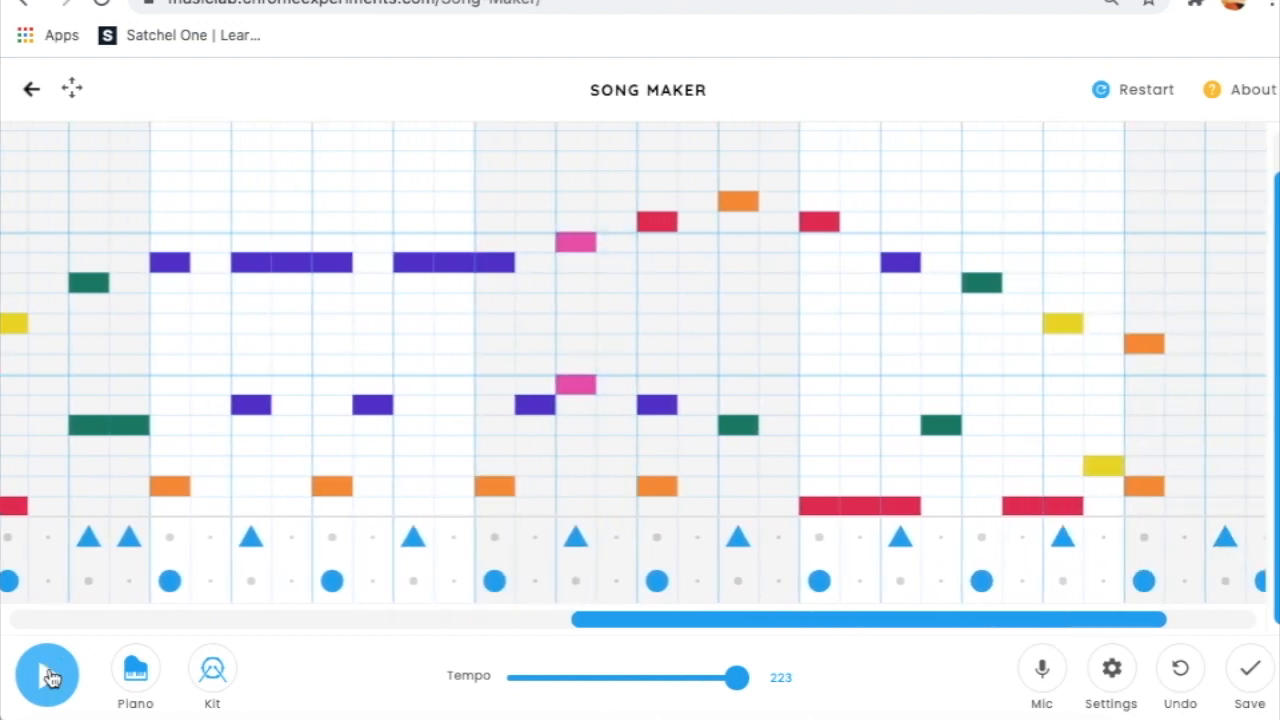
pyautogui.click(47, 683)
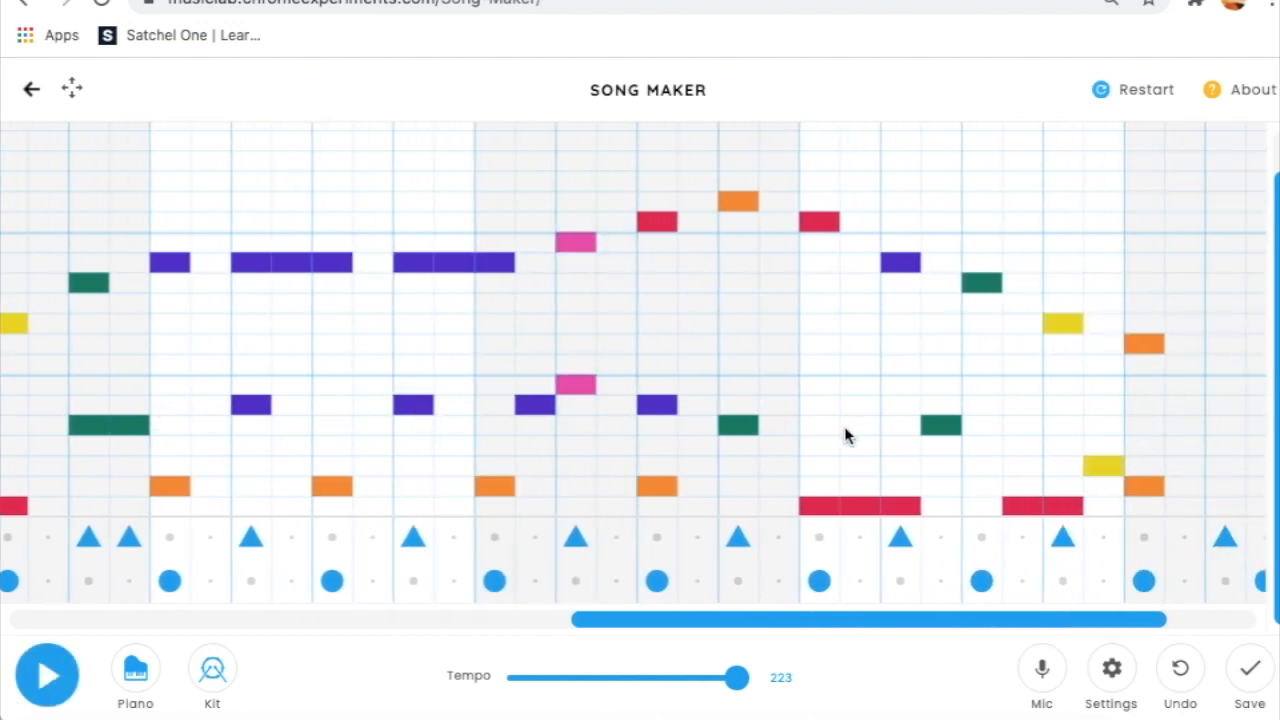
# - In bar 7's bass, replace the green note with red after beat 2, and put yellow on beat 4 instead of red
pyautogui.hscroll(1, 895, 440)
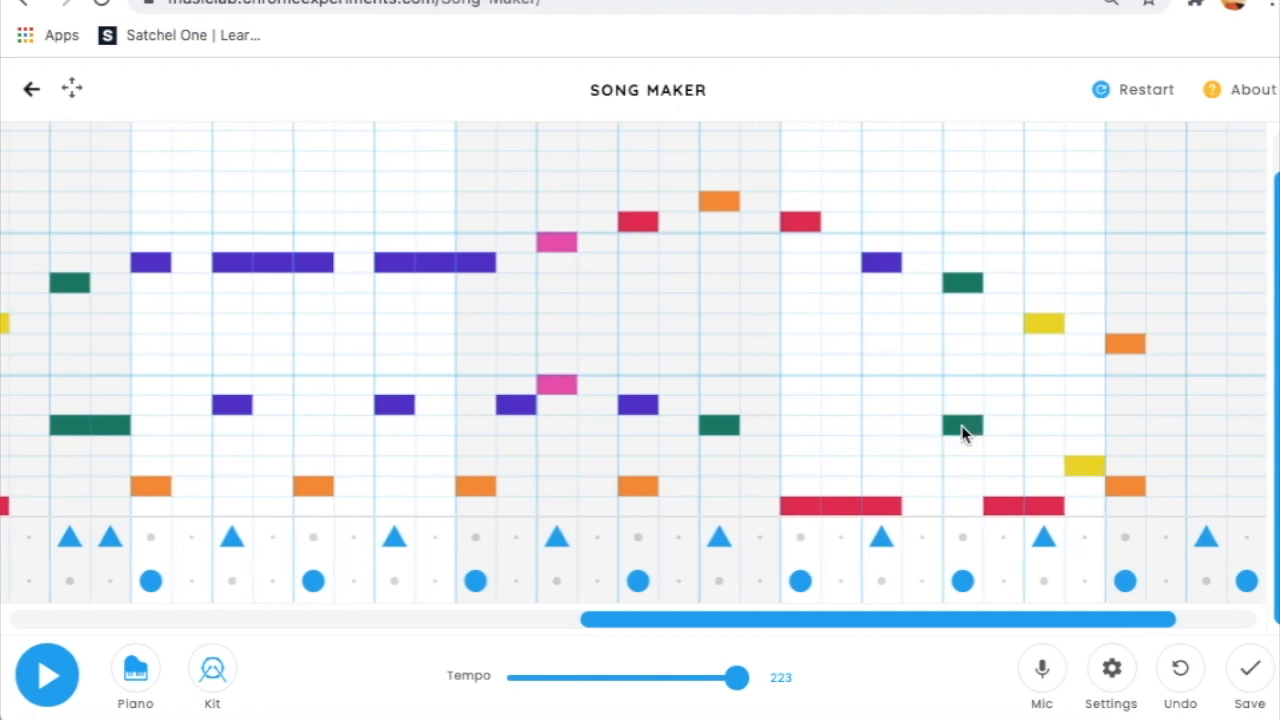
pyautogui.click(928, 504)
pyautogui.hscroll(5, 990, 478)
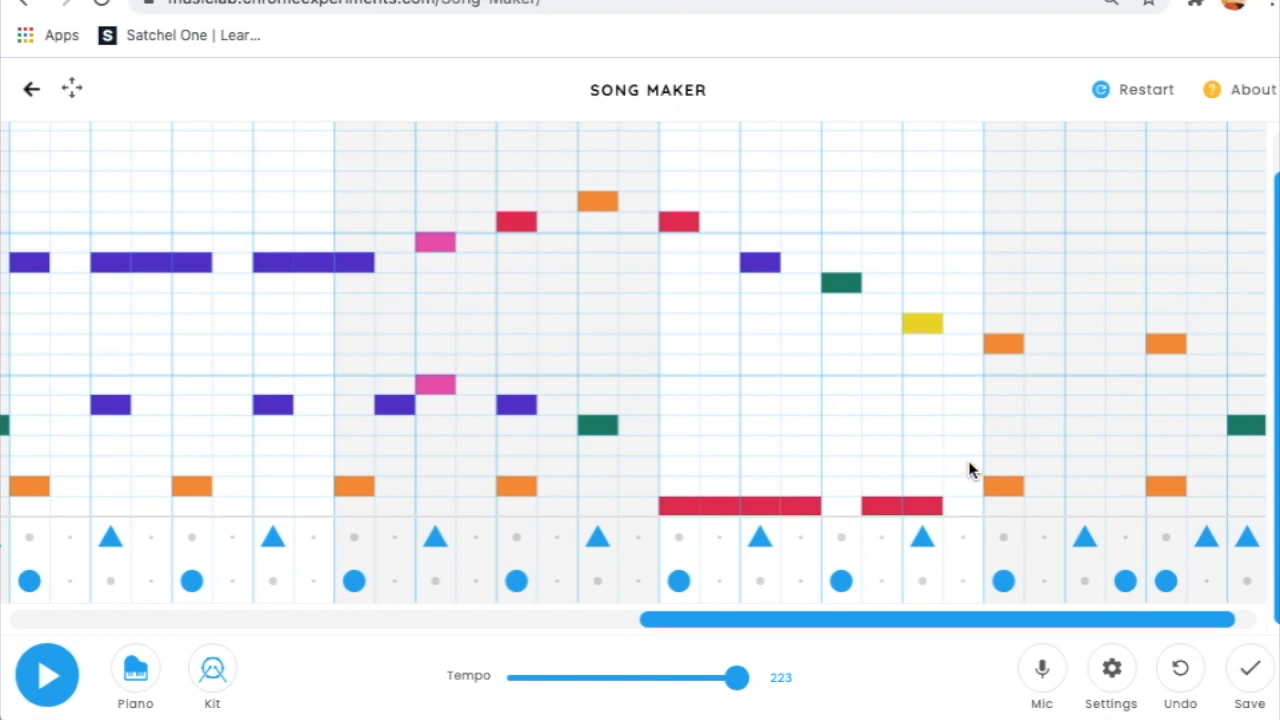
pyautogui.click(925, 505)
pyautogui.click(924, 466)
pyautogui.hscroll(2, 987, 480)
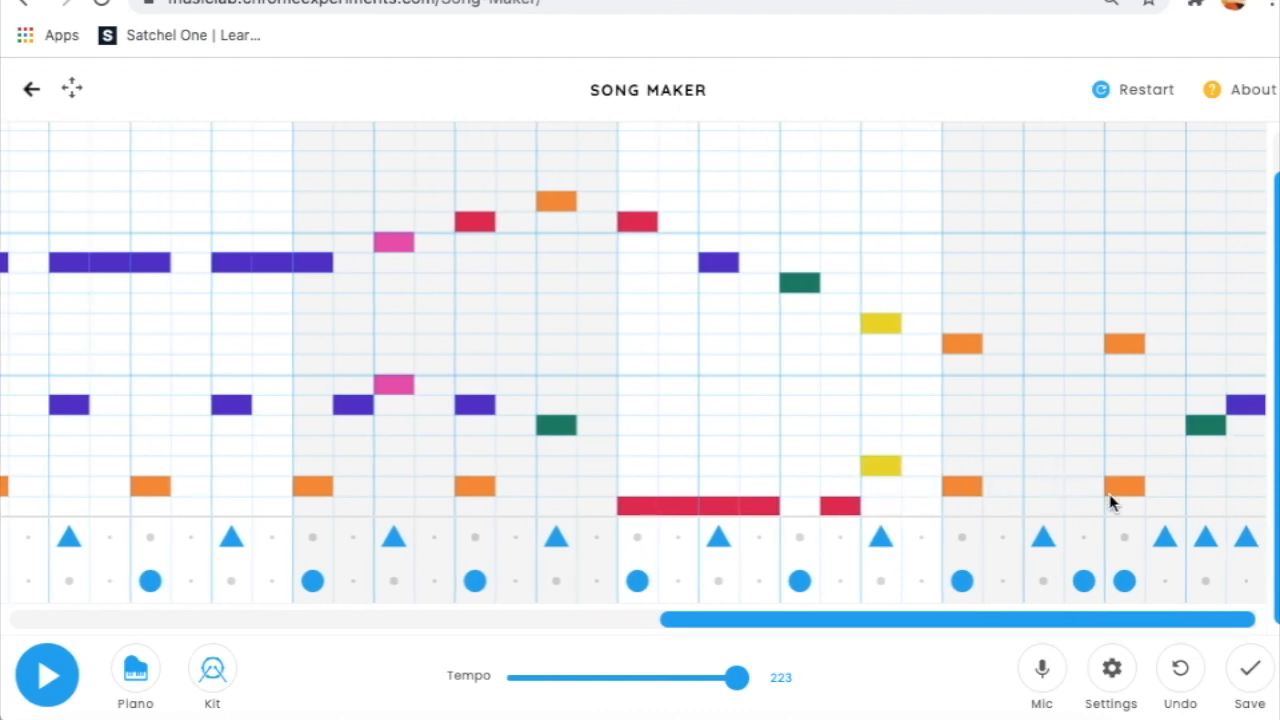
# - Change bar 8's closing low notes to purple on beat 4 and red on the off-beat after it
pyautogui.click(1040, 508)
pyautogui.click(1057, 508)
pyautogui.click(1210, 425)
pyautogui.click(1245, 405)
pyautogui.click(1212, 405)
pyautogui.click(1248, 507)
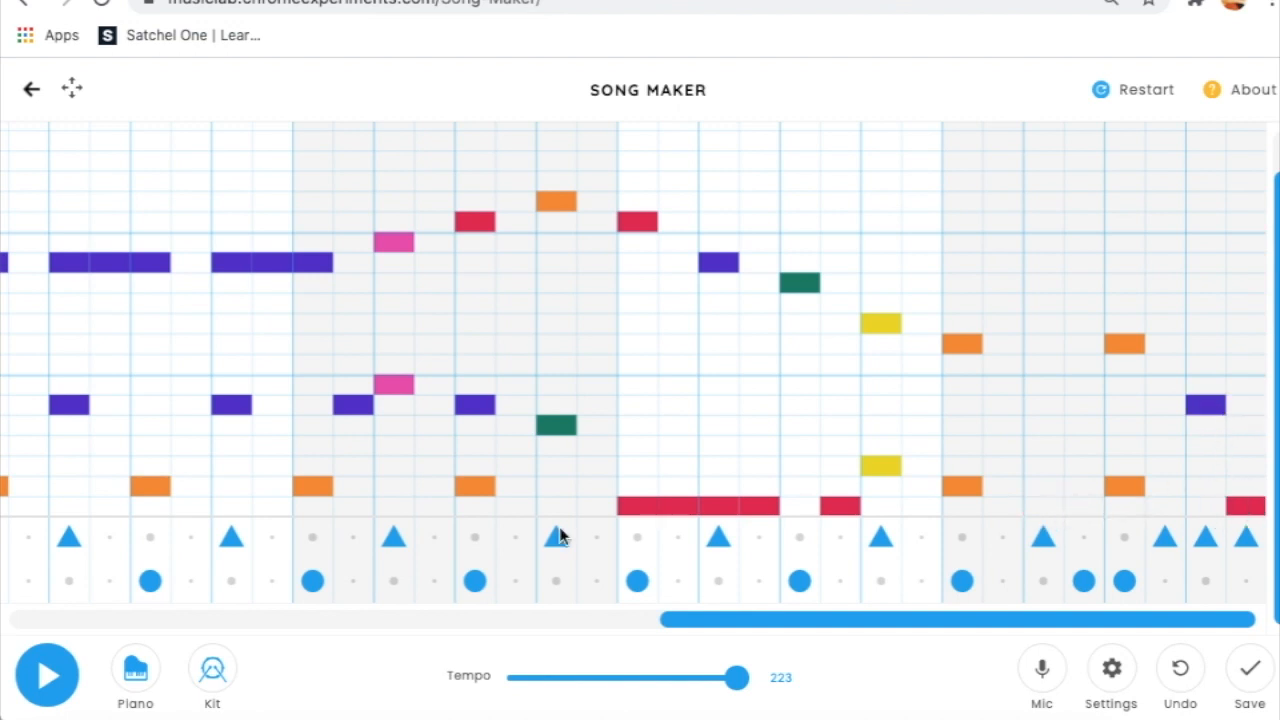
# - Play the tune through, stop it, and review the melody, bass and drum patterns across all eight bars
pyautogui.click(52, 679)
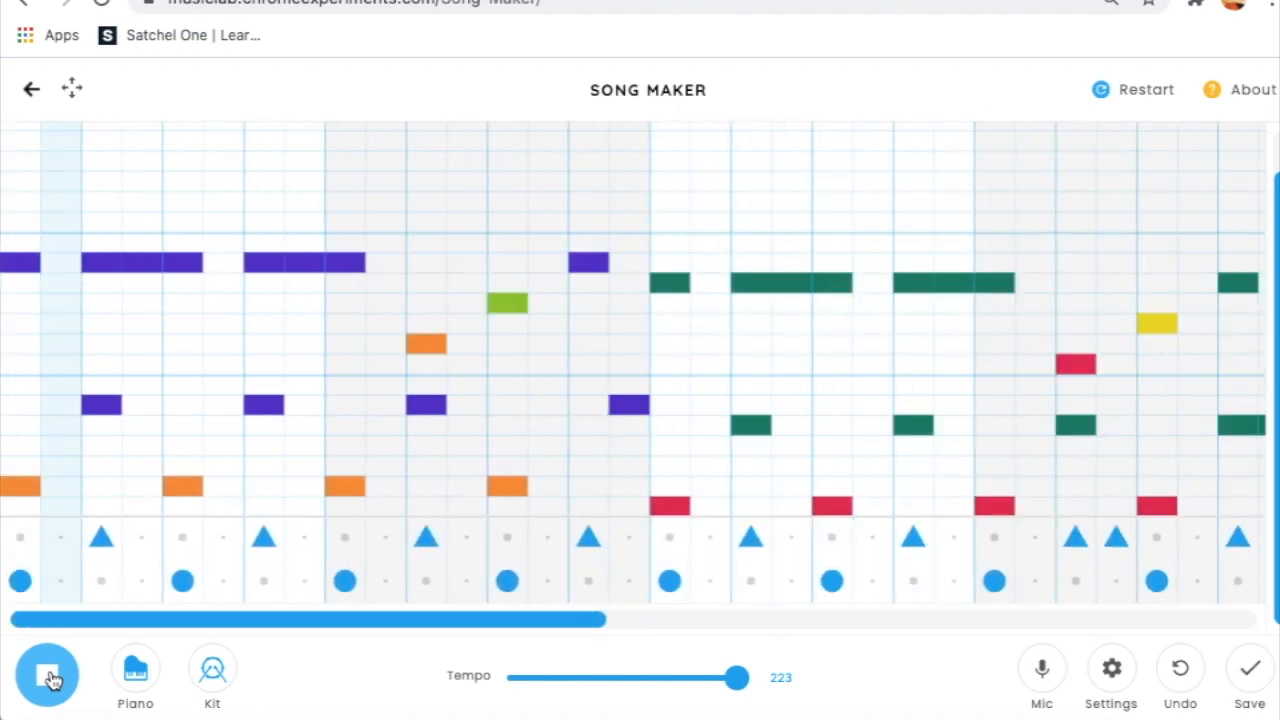
pyautogui.click(52, 679)
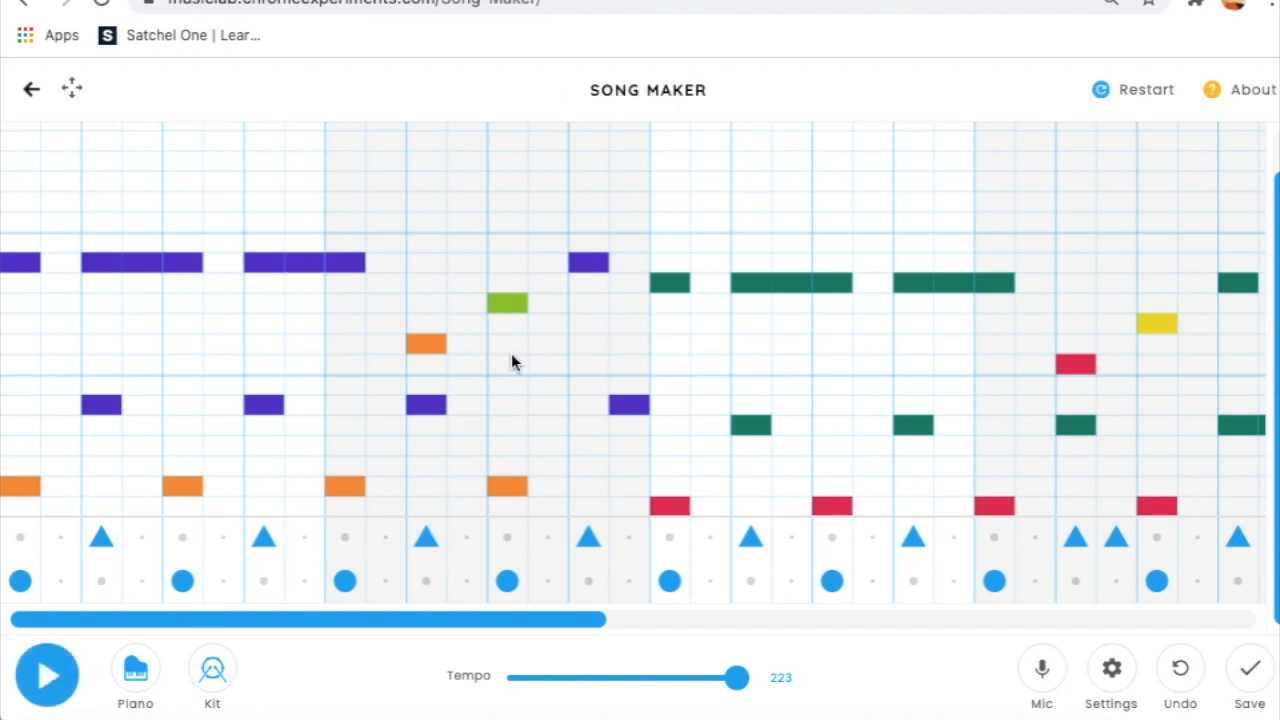
pyautogui.hscroll(3, 497, 491)
pyautogui.hscroll(10, 497, 491)
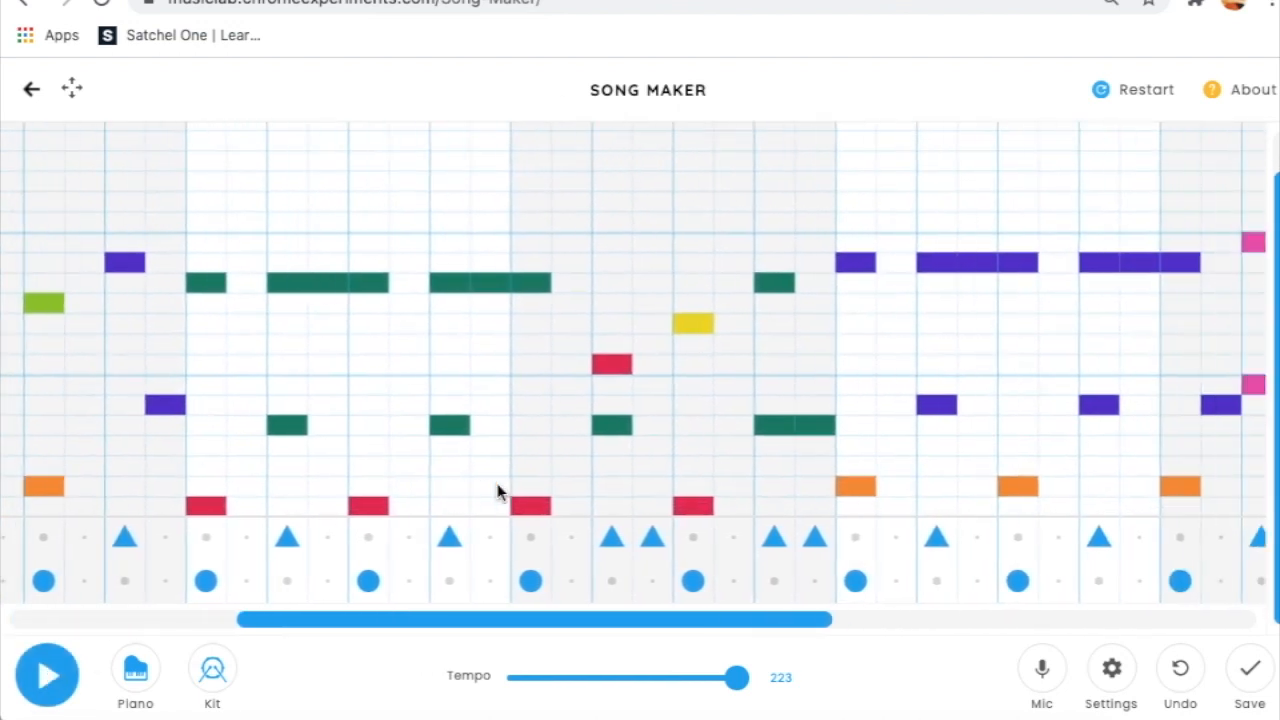
pyautogui.hscroll(2, 497, 491)
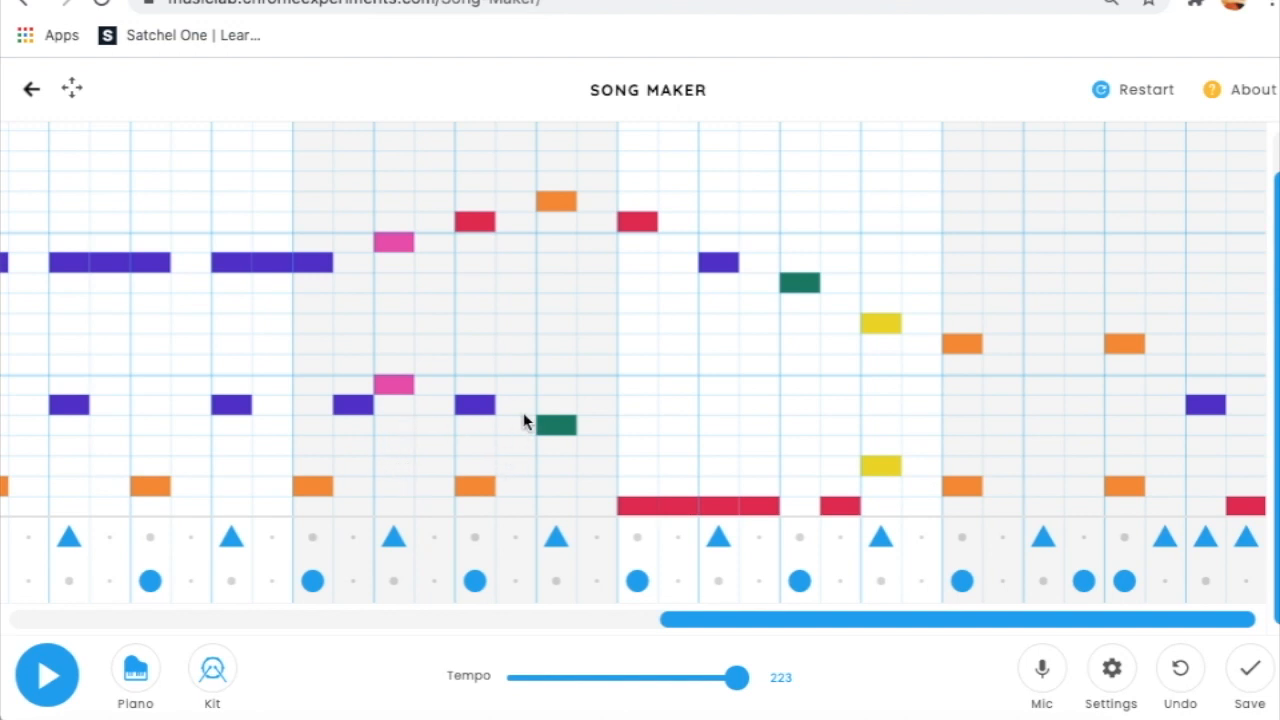
pyautogui.hscroll(-10, 280, 358)
pyautogui.hscroll(-5, 280, 358)
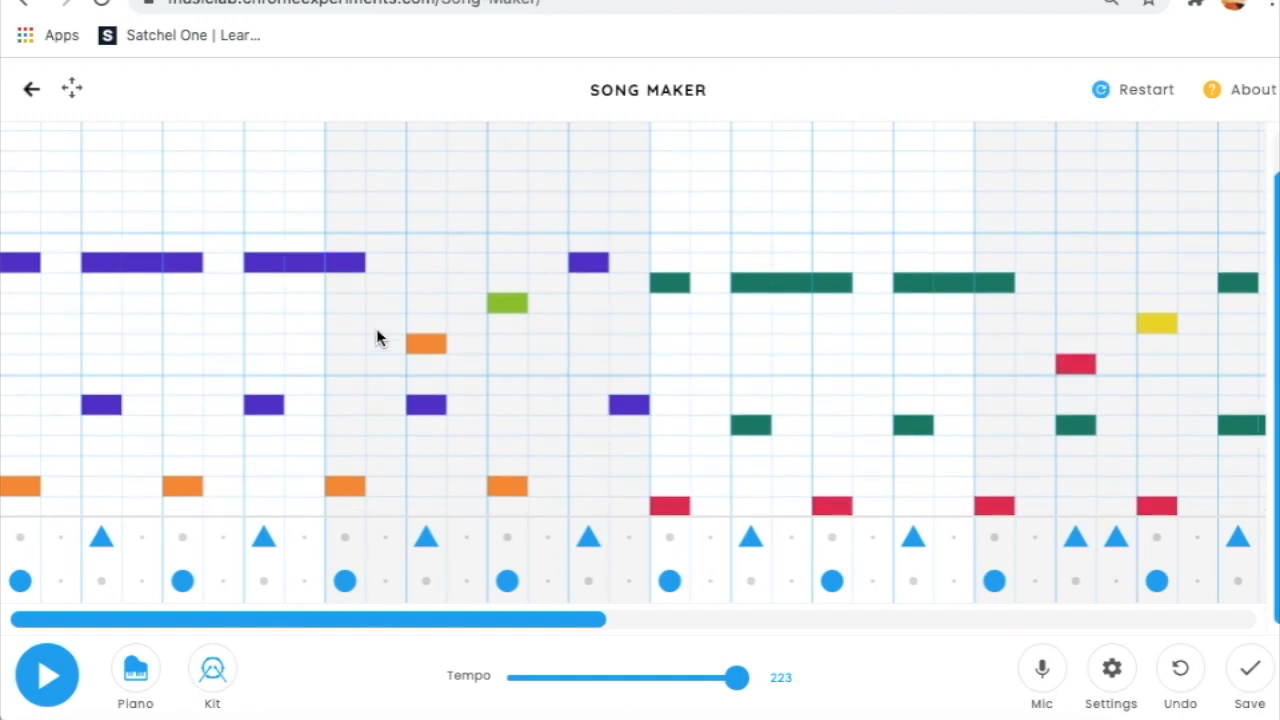
pyautogui.hscroll(1, 376, 338)
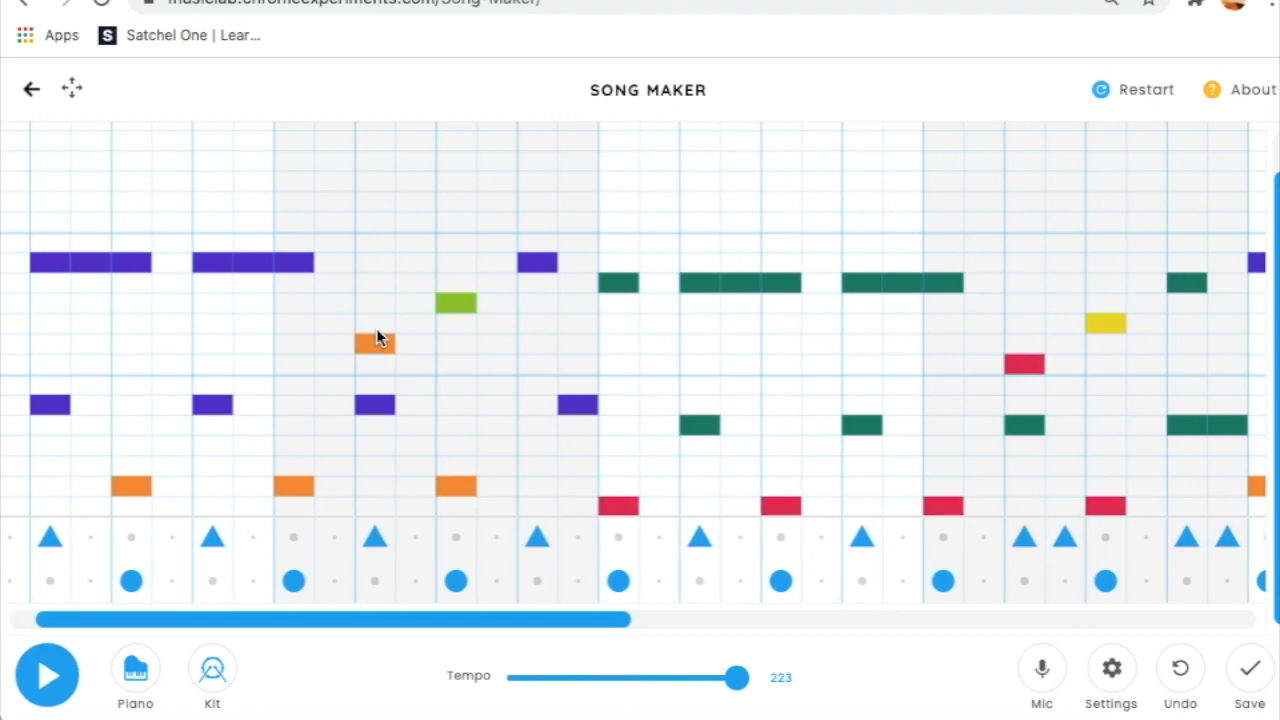
pyautogui.hscroll(-1, 378, 338)
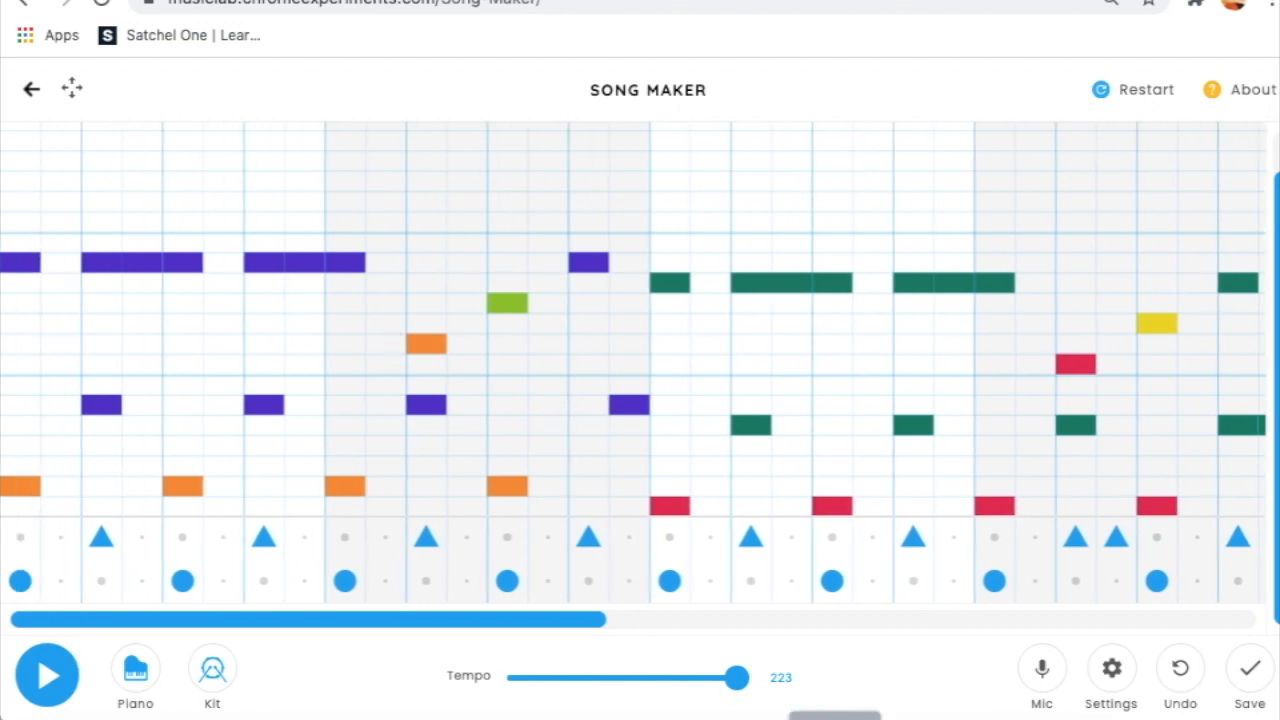